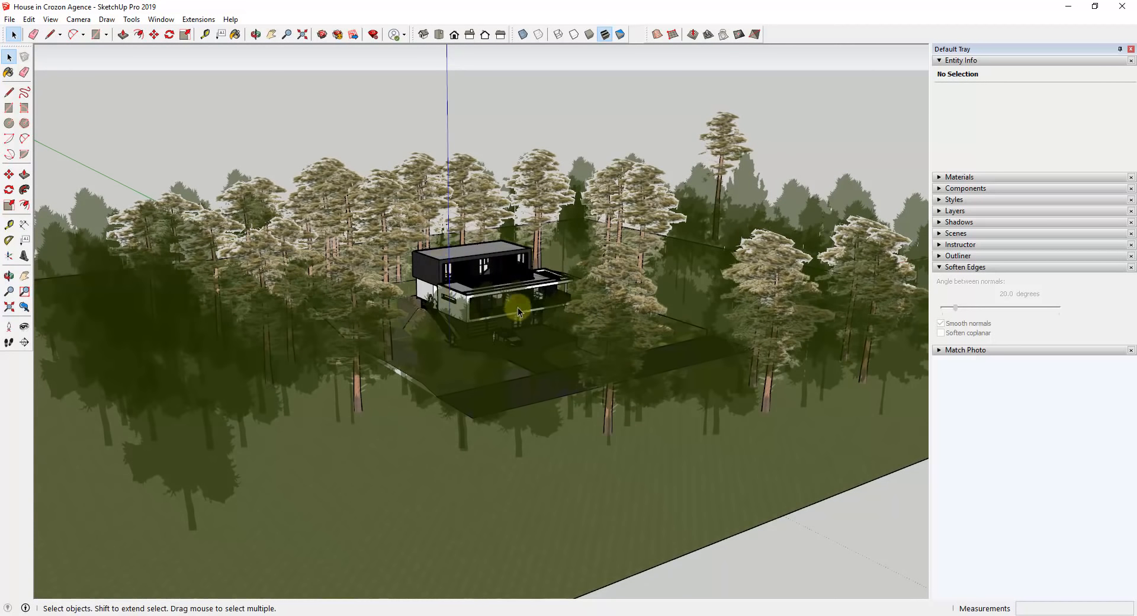
# - View the house model among its trees and look at its 3D Warehouse page
pyautogui.moveTo(520, 303); pyautogui.dragTo(723, 224, button='middle')
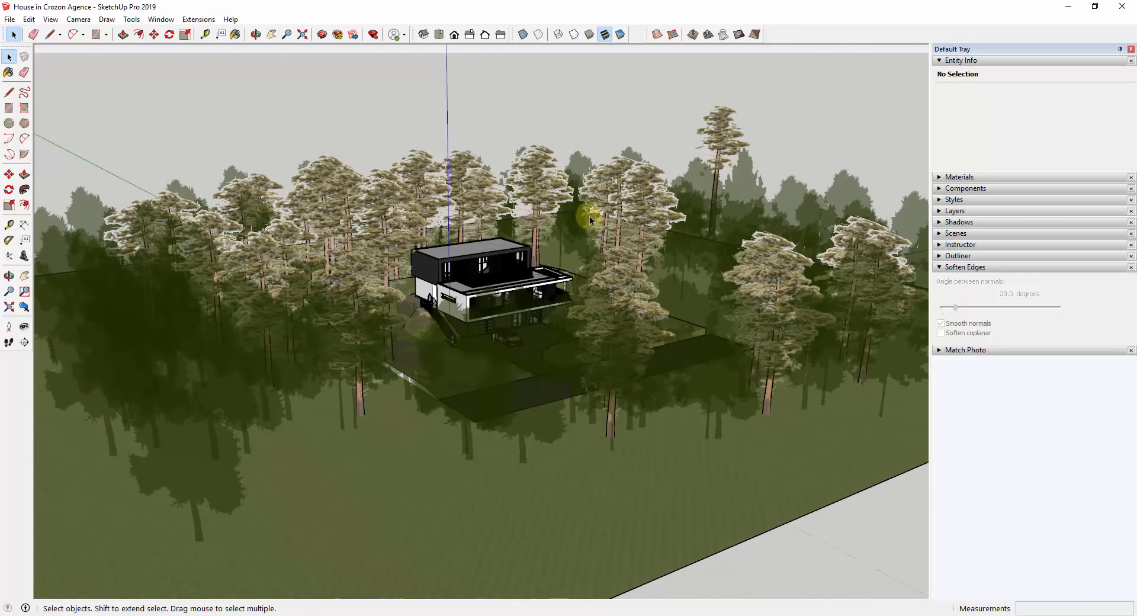
pyautogui.moveTo(514, 280); pyautogui.dragTo(519, 283, button='middle')
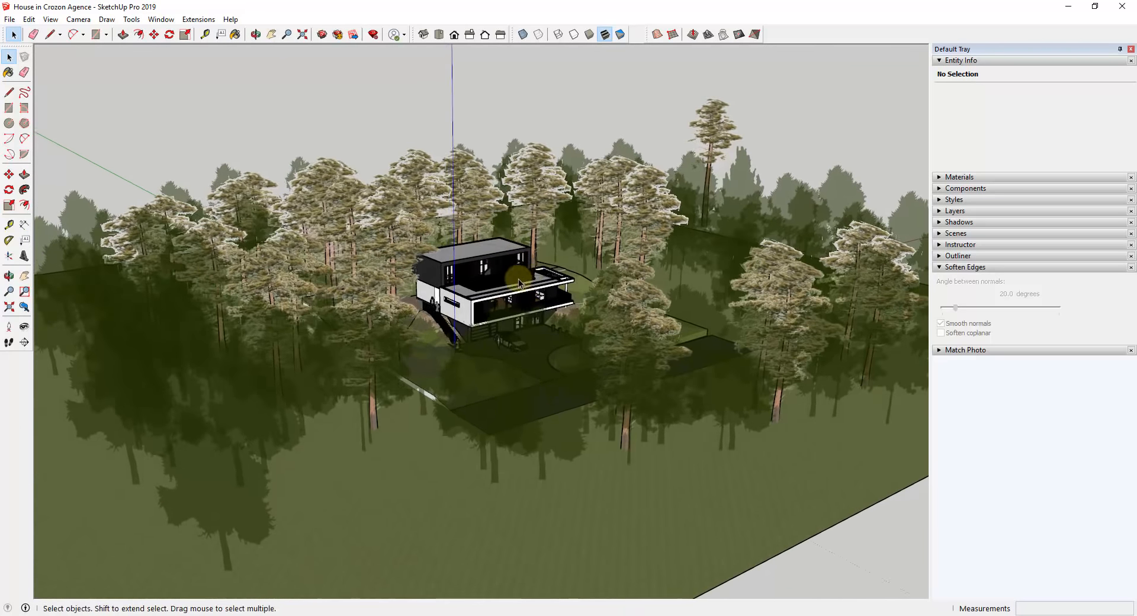
pyautogui.moveTo(681, 323); pyautogui.dragTo(675, 323, button='middle')
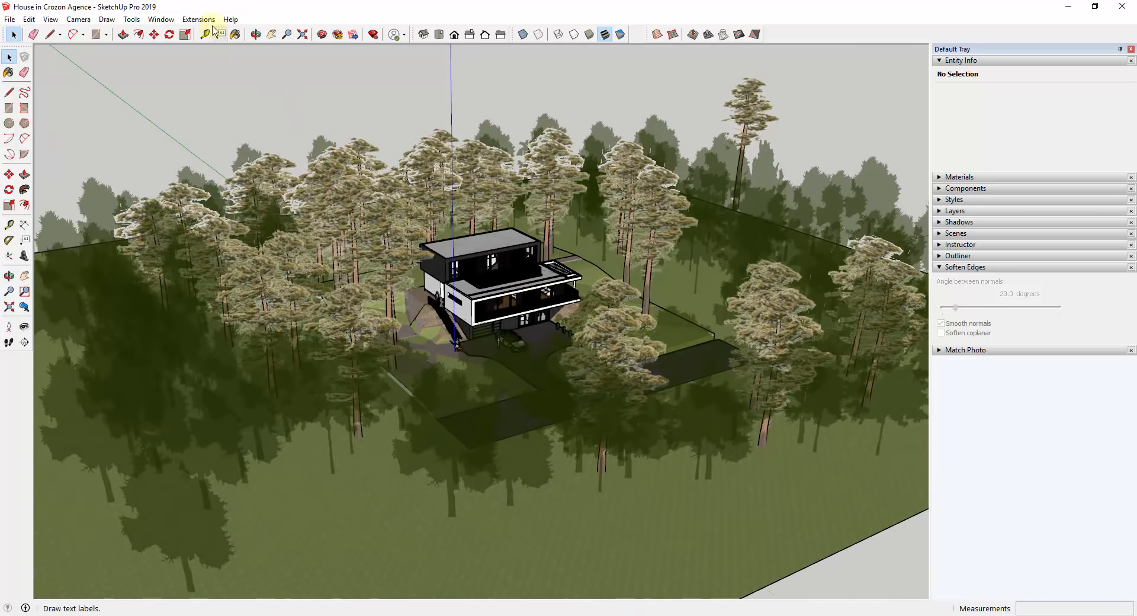
pyautogui.click(161, 19)
pyautogui.click(198, 124)
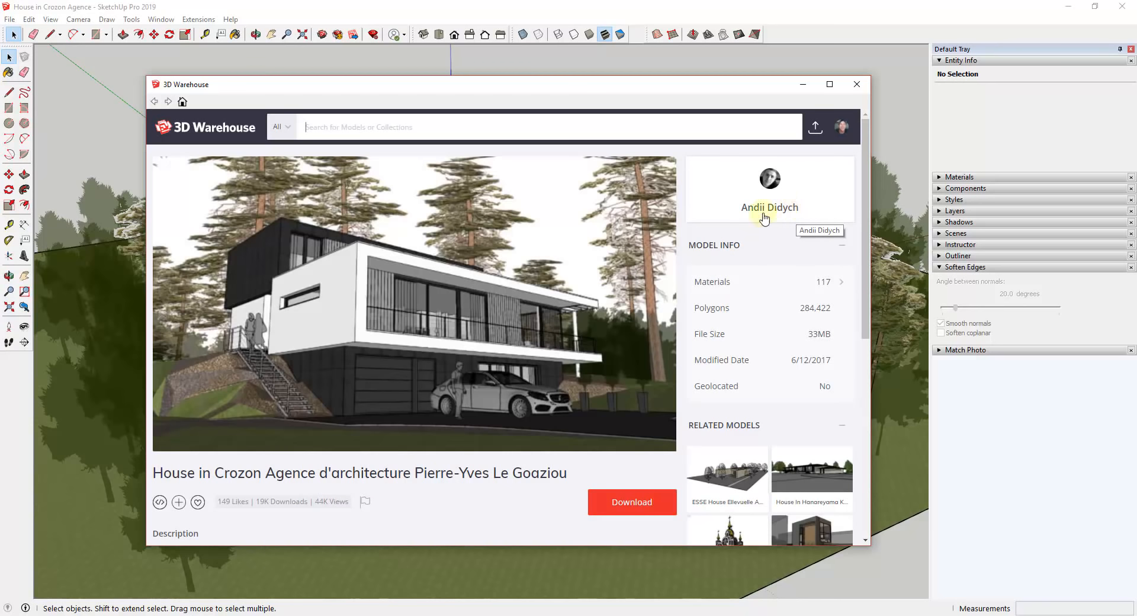
pyautogui.moveTo(478, 261)
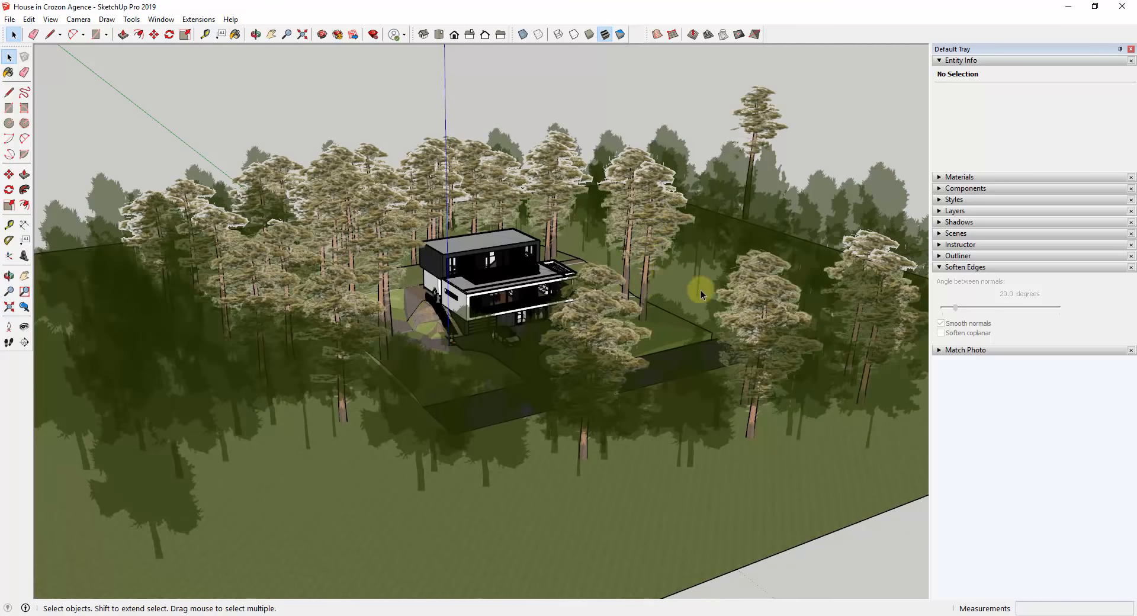
# - Select the whole imported house component and examine which trees and site elements belong to it
pyautogui.moveTo(693, 287); pyautogui.dragTo(684, 308, button='middle')
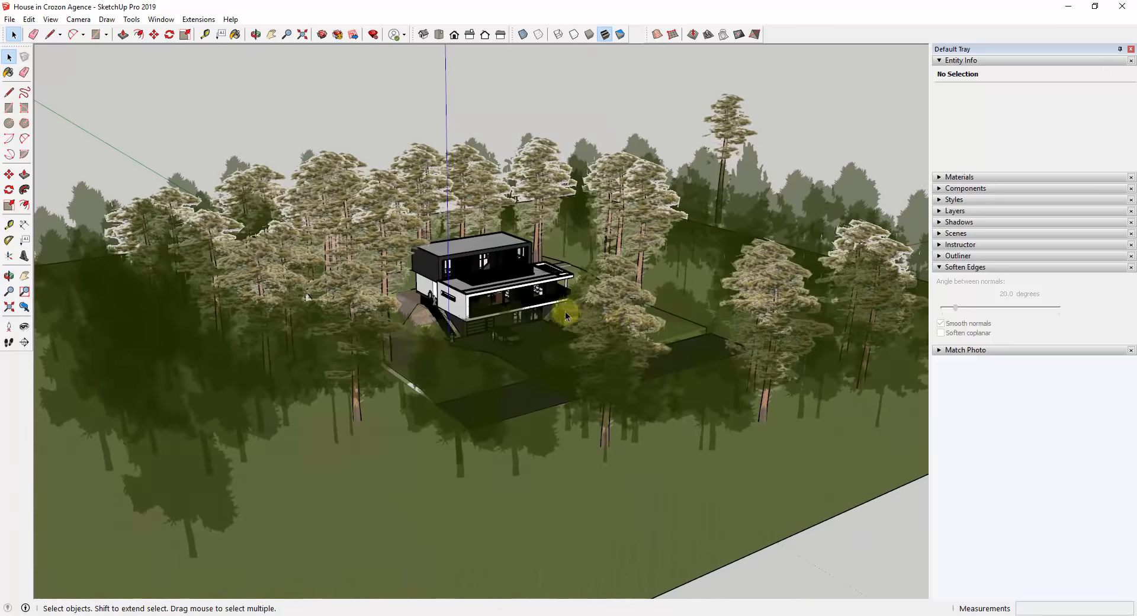
pyautogui.scroll(5, 448, 254)
pyautogui.moveTo(469, 278); pyautogui.dragTo(452, 327, button='middle')
pyautogui.click(273, 224)
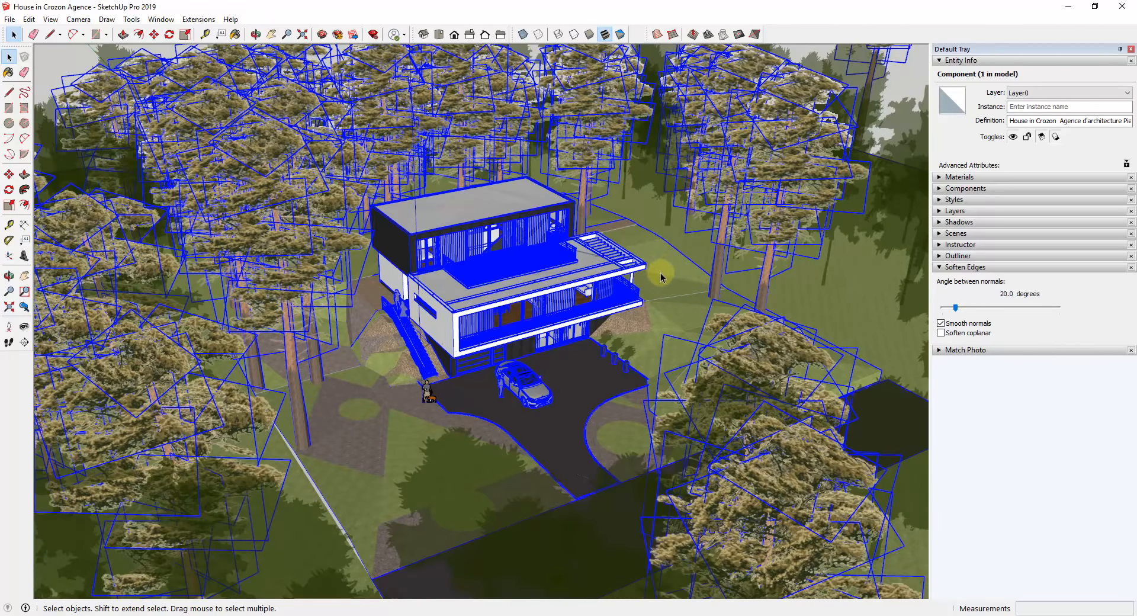
pyautogui.scroll(-2, 657, 276)
pyautogui.scroll(1, 694, 299)
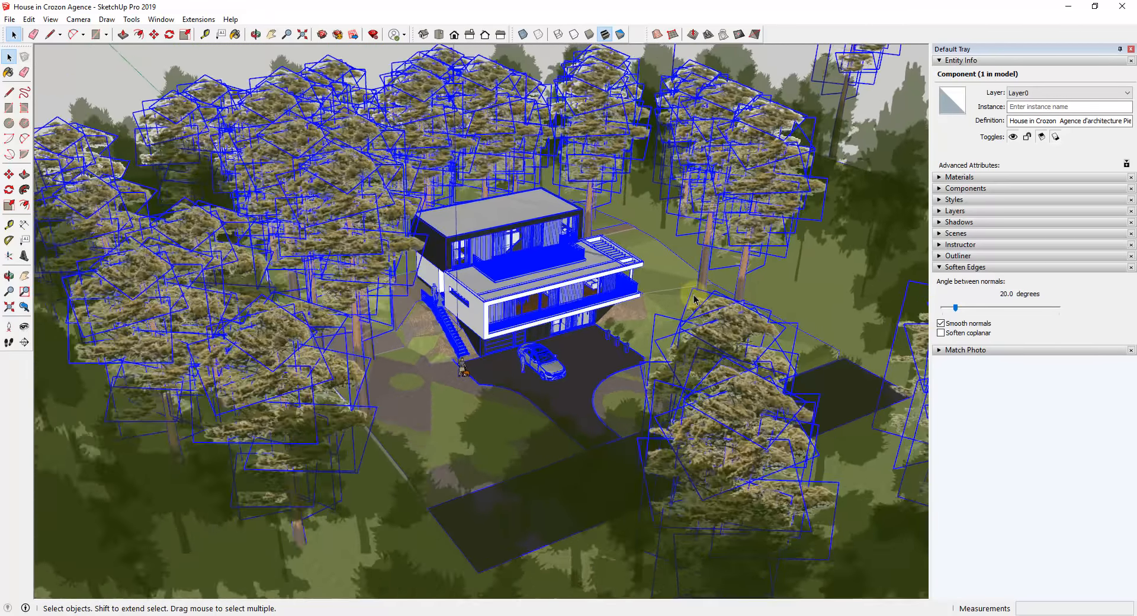
pyautogui.scroll(-2, 694, 299)
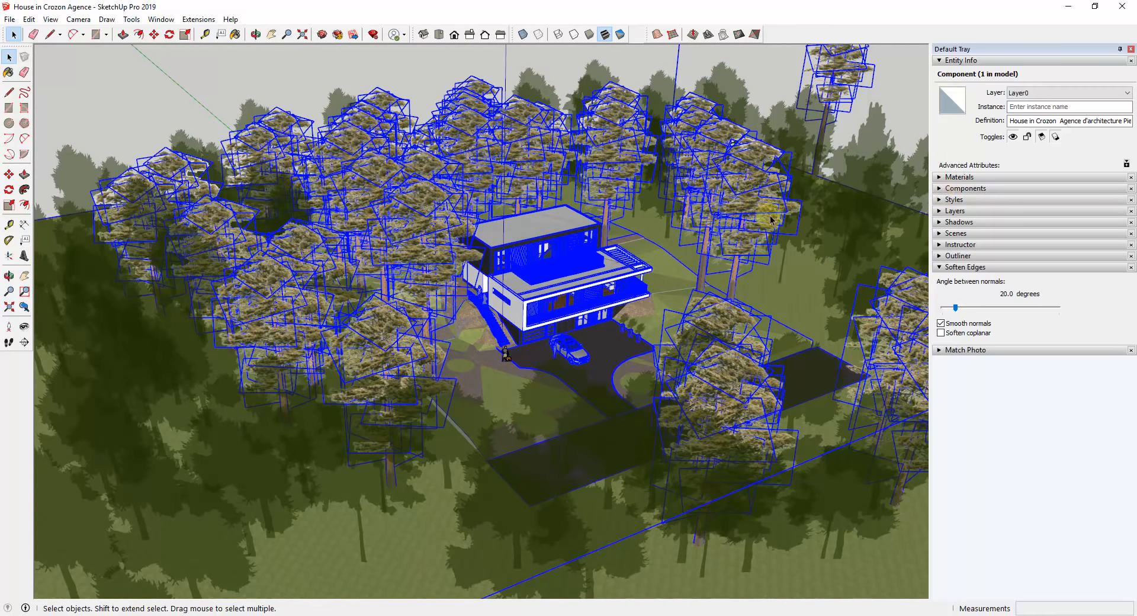
pyautogui.moveTo(757, 204); pyautogui.dragTo(436, 482, button='middle')
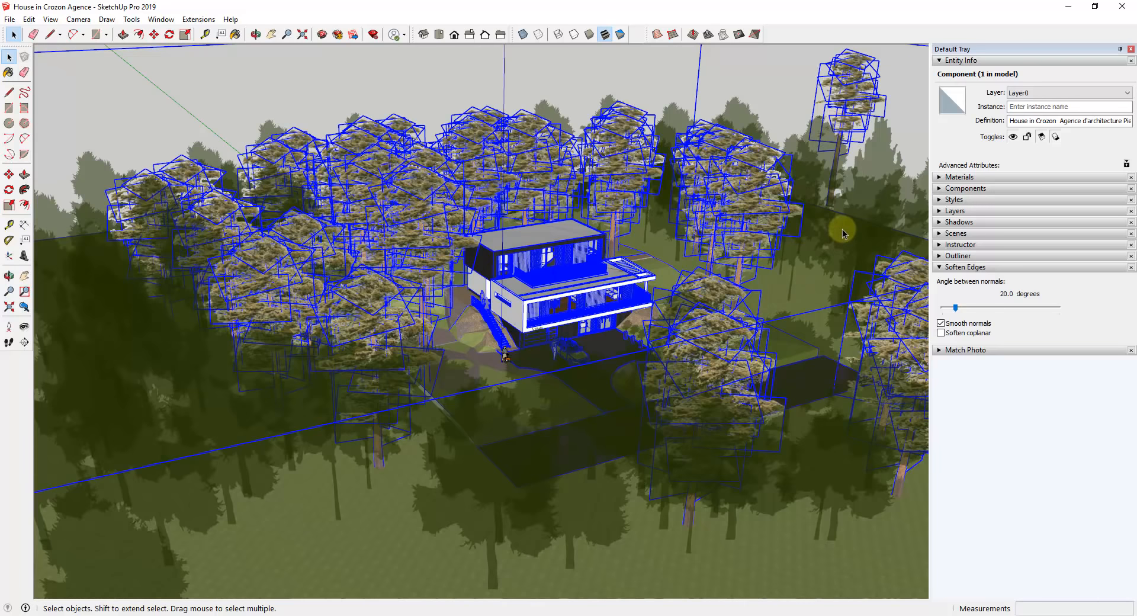
# - Enter the house component and open its Decid 2D Trees group for editing
pyautogui.click(857, 218)
pyautogui.click(869, 190)
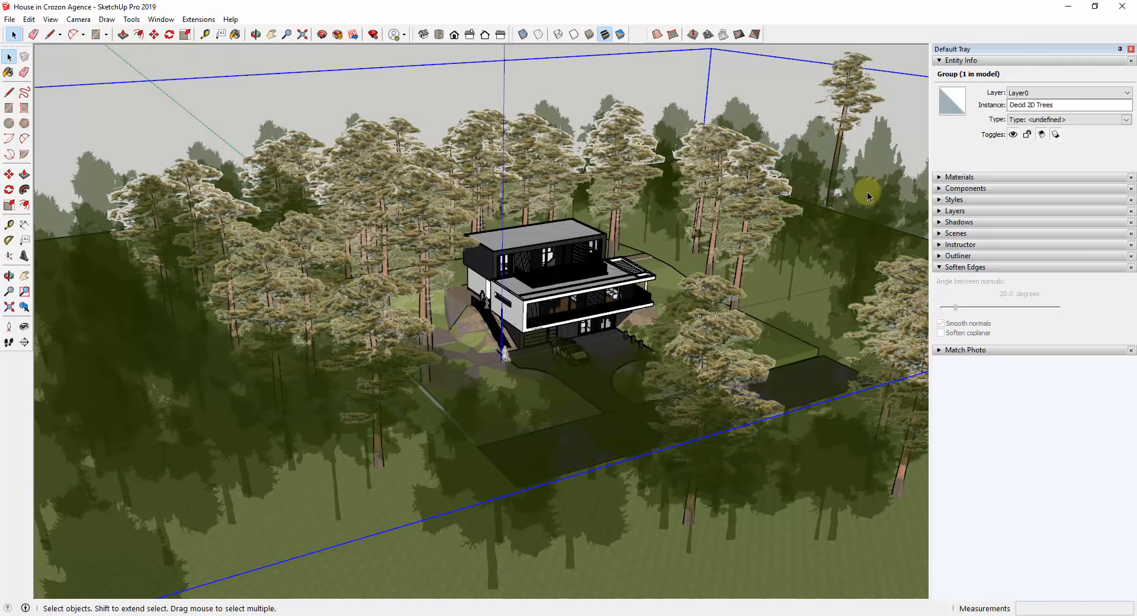
pyautogui.doubleClick(803, 170)
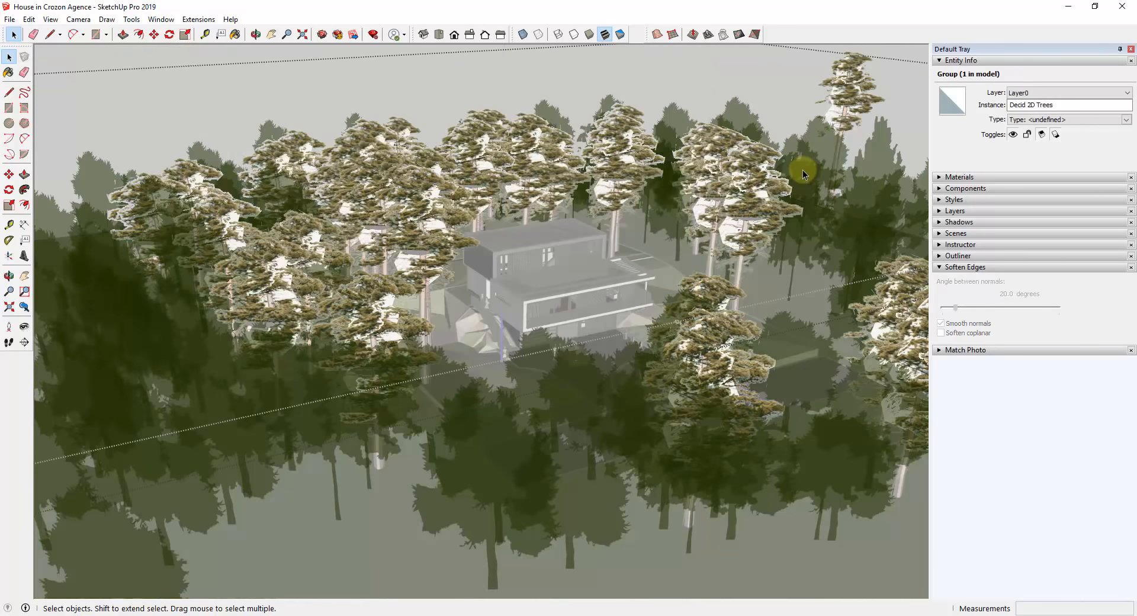
# - Expand the Outliner and select the Decid 2D Trees group in the model hierarchy
pyautogui.click(938, 256)
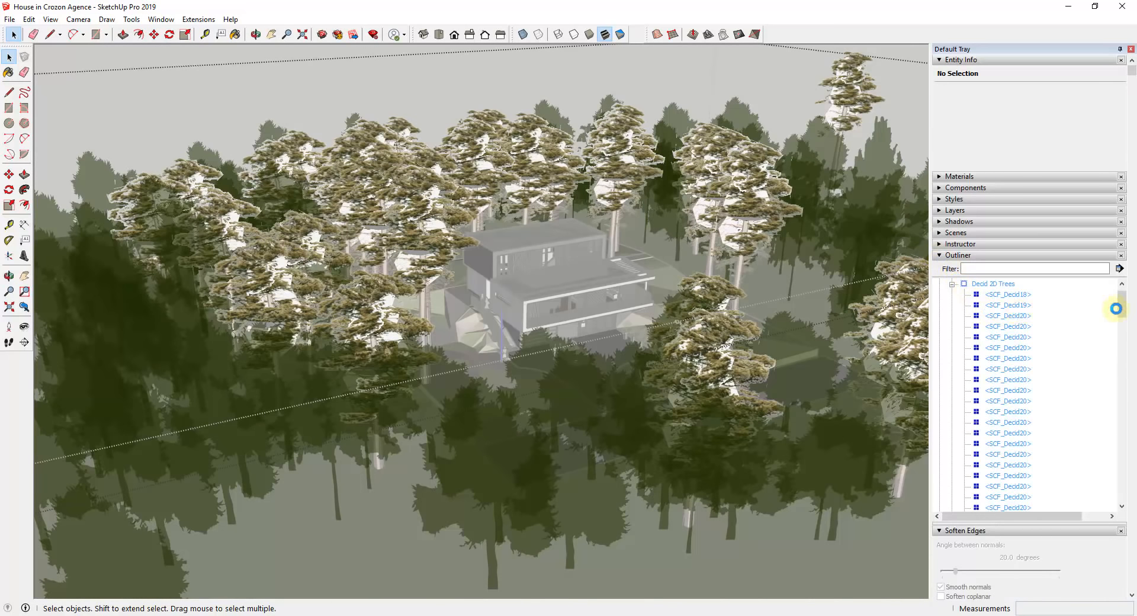
pyautogui.moveTo(1124, 311); pyautogui.dragTo(1121, 302)
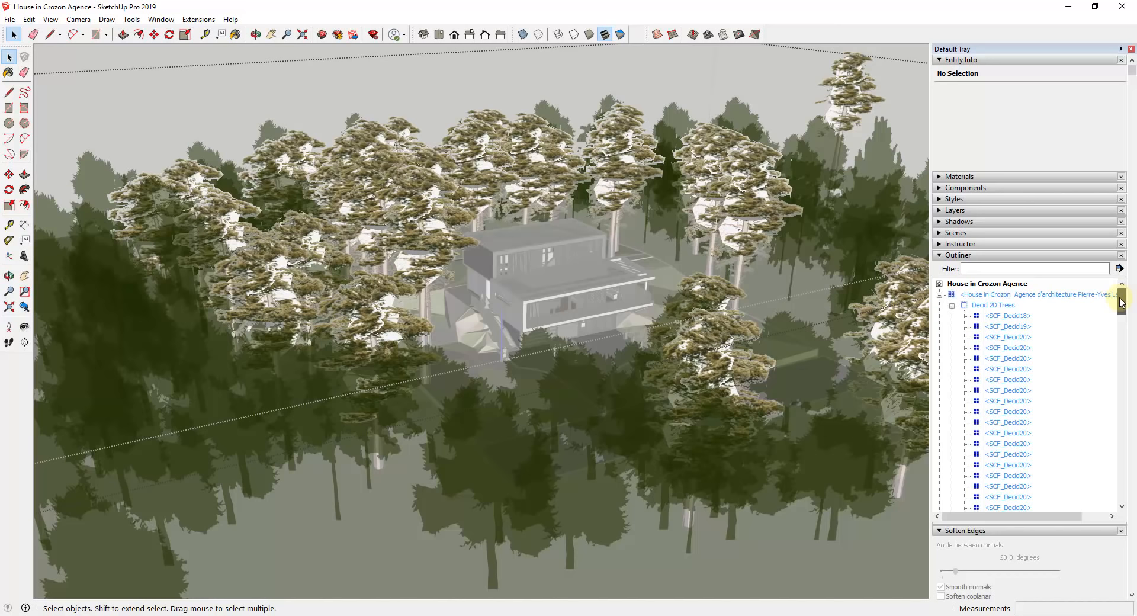
pyautogui.click(1001, 306)
pyautogui.moveTo(619, 373); pyautogui.dragTo(474, 322, button='middle')
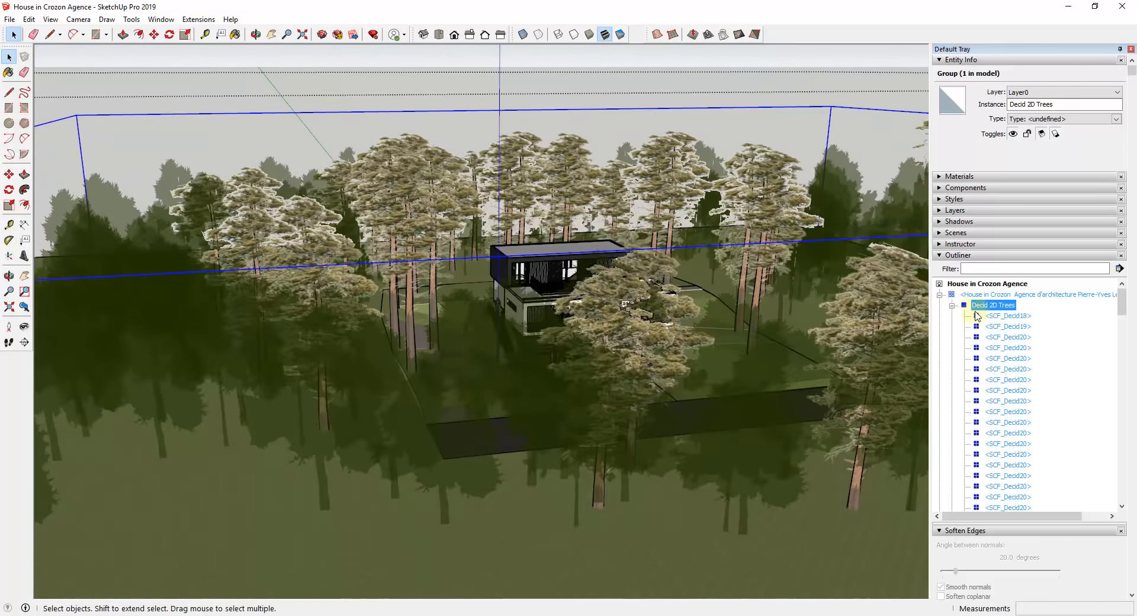
# - Find and select the Pine Trees group in the hierarchy and compare its extent with the Decid 2D Trees group
pyautogui.scroll(-3, 987, 318)
pyautogui.scroll(-10, 994, 343)
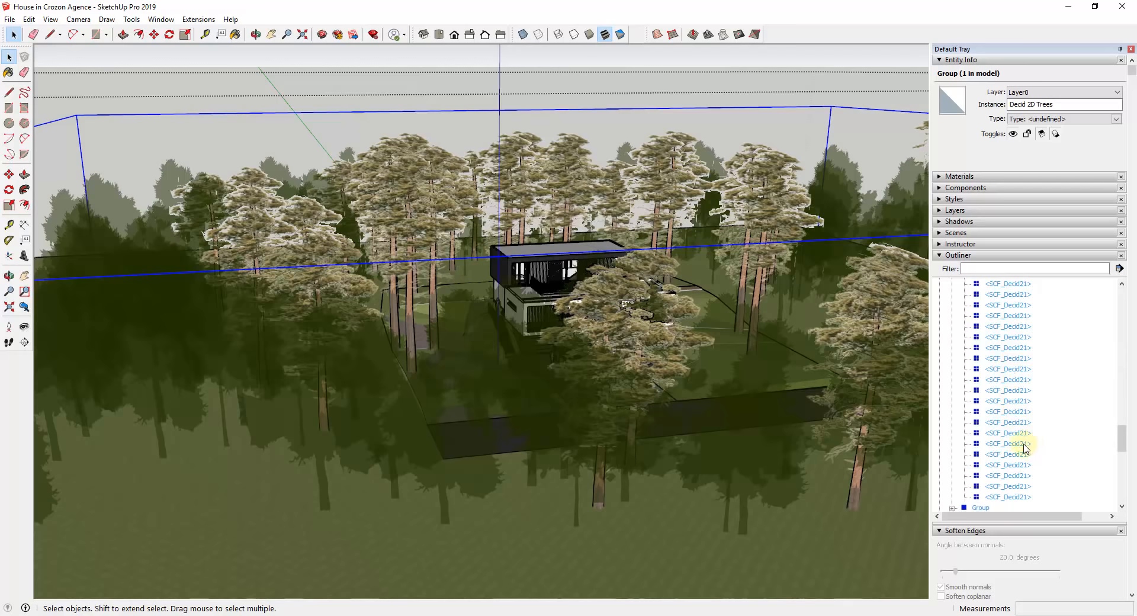
pyautogui.click(986, 294)
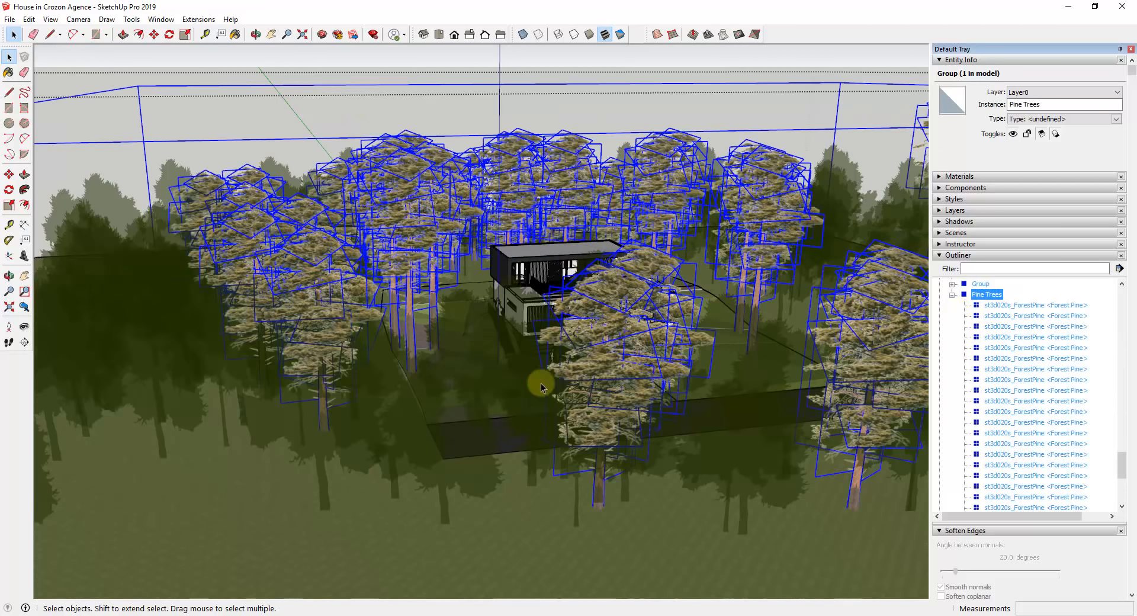
pyautogui.moveTo(538, 381); pyautogui.dragTo(838, 339, button='middle')
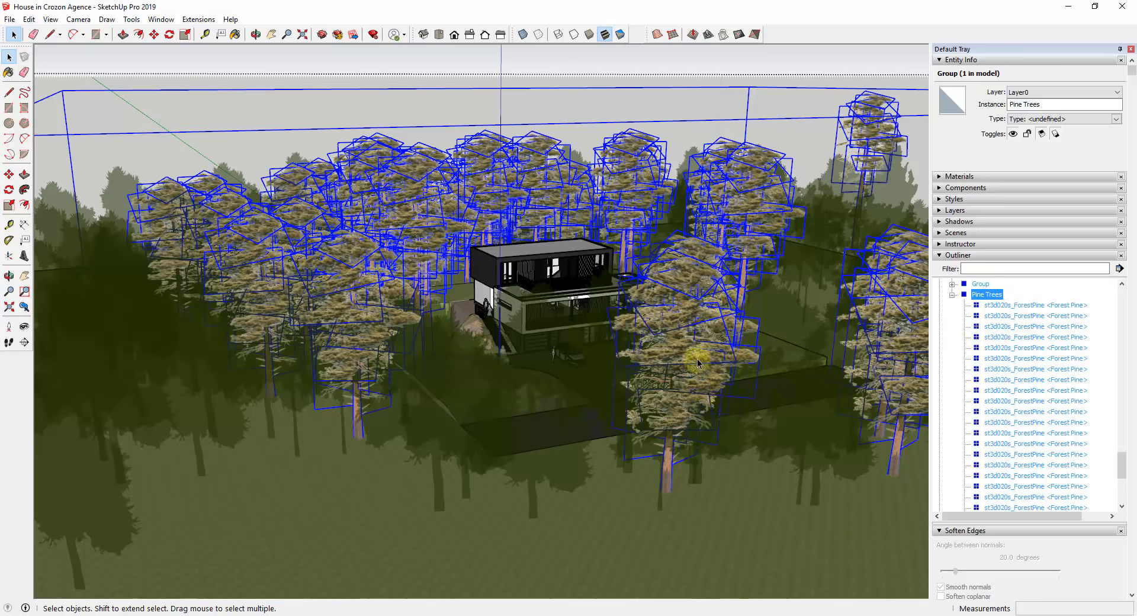
pyautogui.scroll(3, 699, 365)
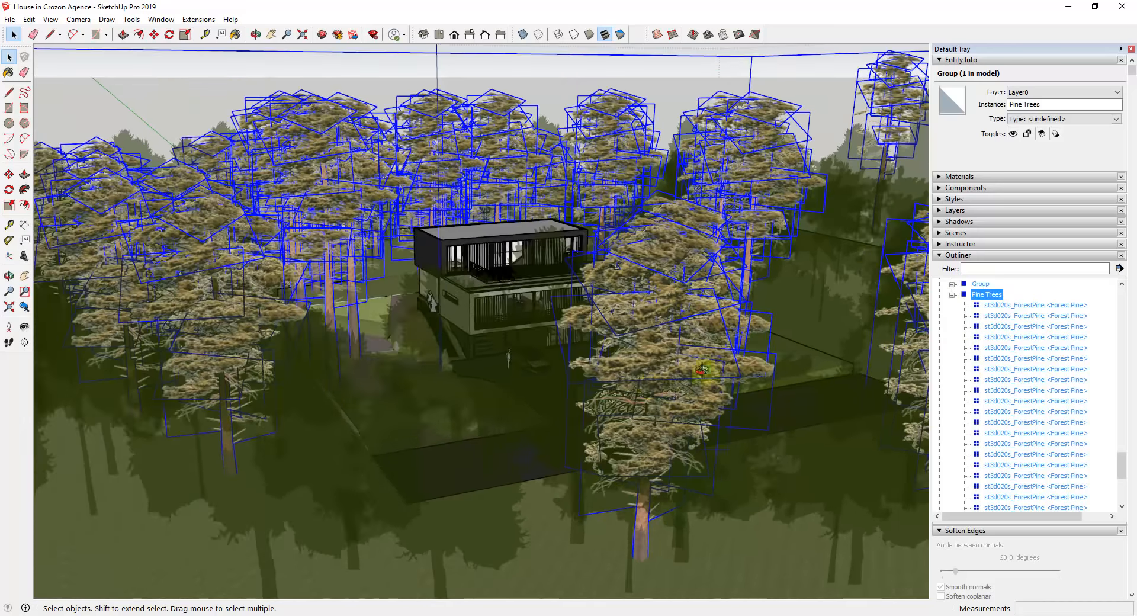
pyautogui.moveTo(701, 369); pyautogui.dragTo(788, 394, button='middle')
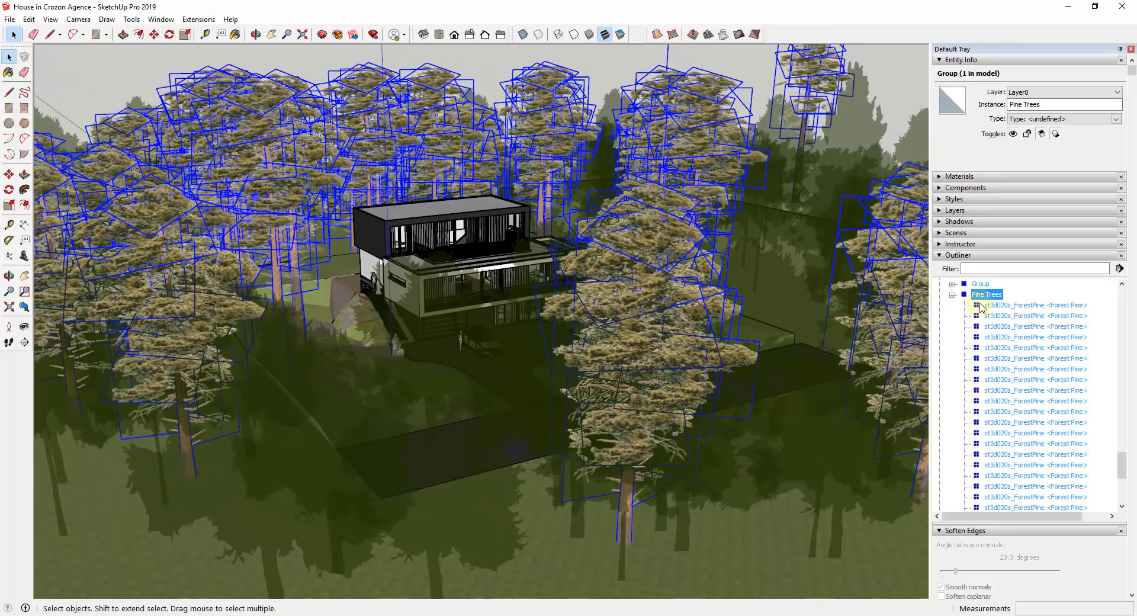
pyautogui.click(479, 485)
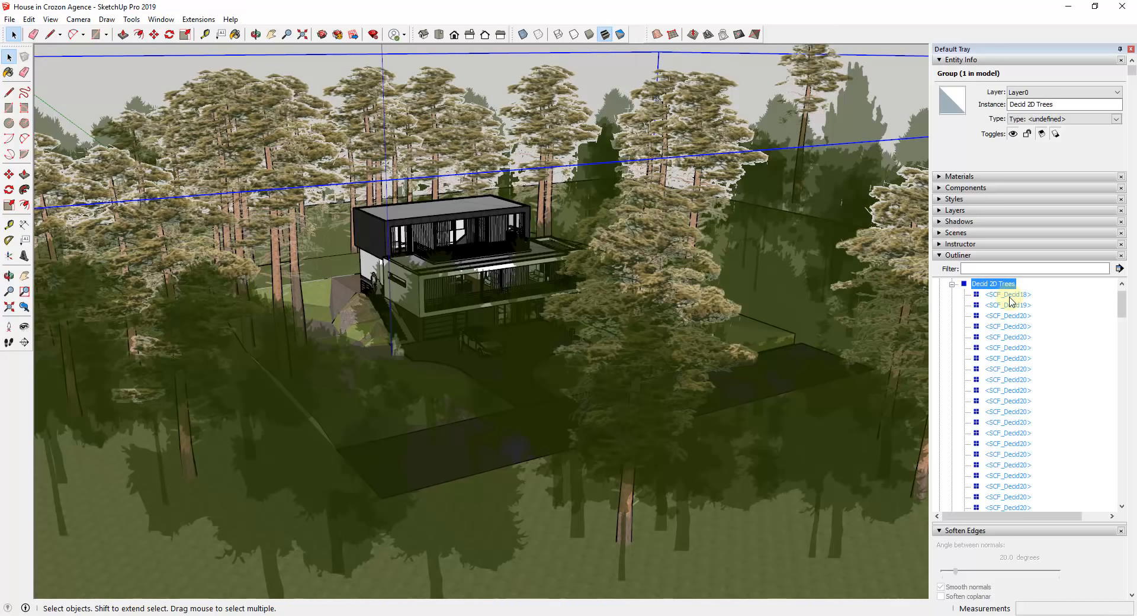
pyautogui.click(685, 251)
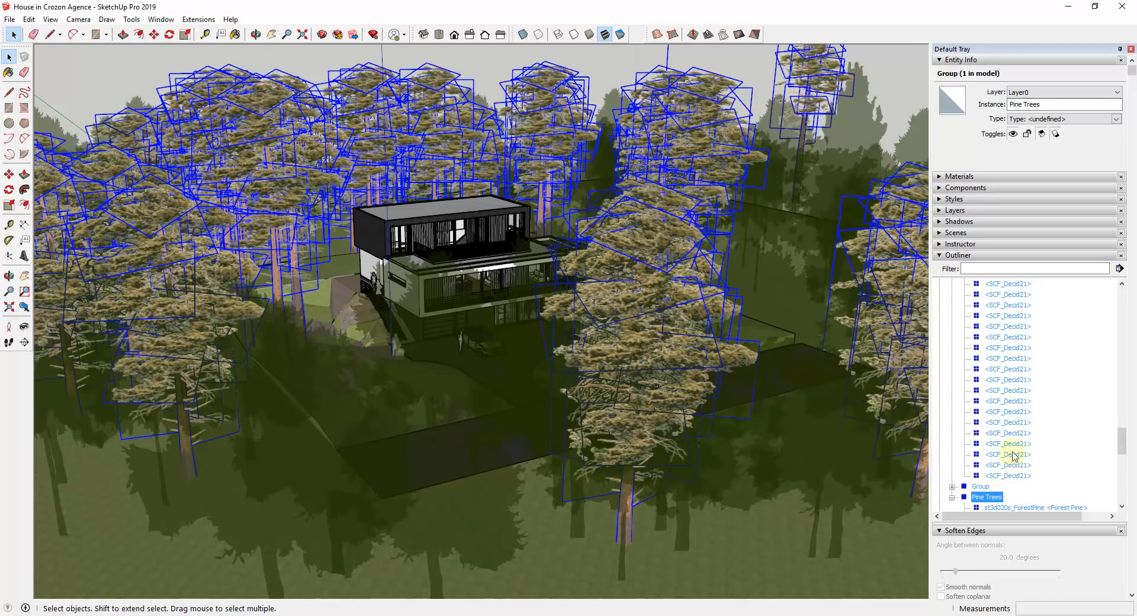
# - Select individual Forest Pine components inside the Pine Trees group to inspect them, and close the group
pyautogui.scroll(-3, 1014, 456)
pyautogui.click(1000, 413)
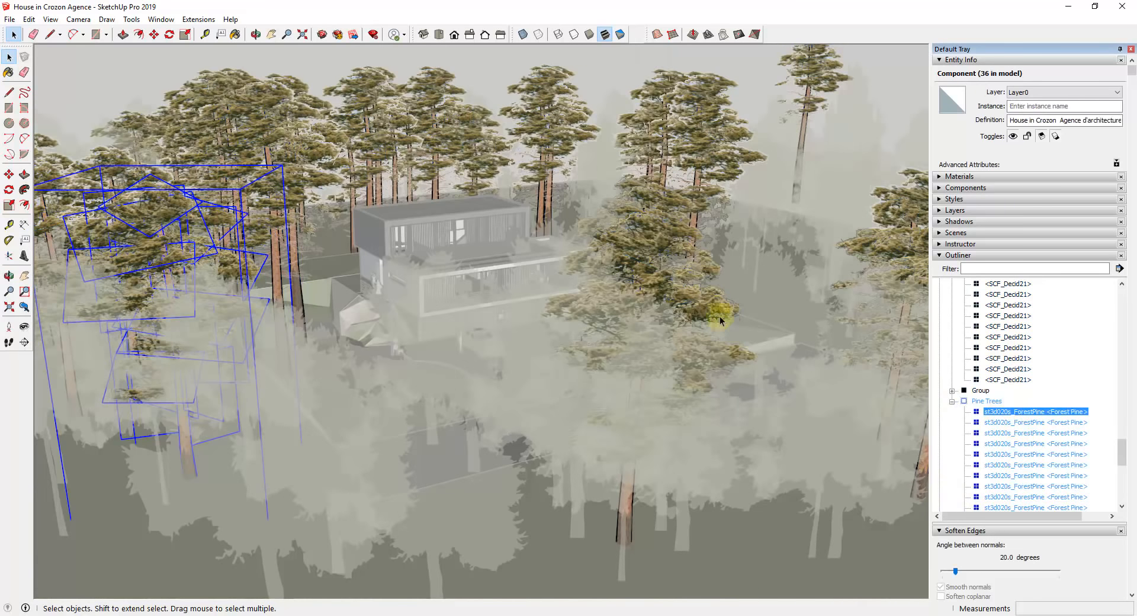
pyautogui.click(644, 242)
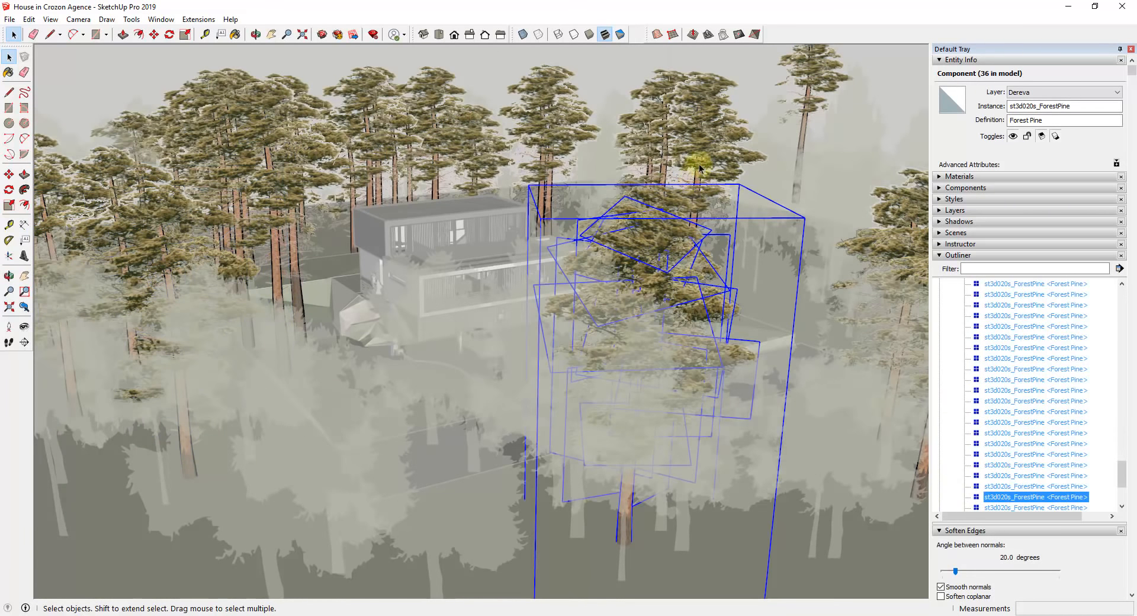
pyautogui.click(710, 137)
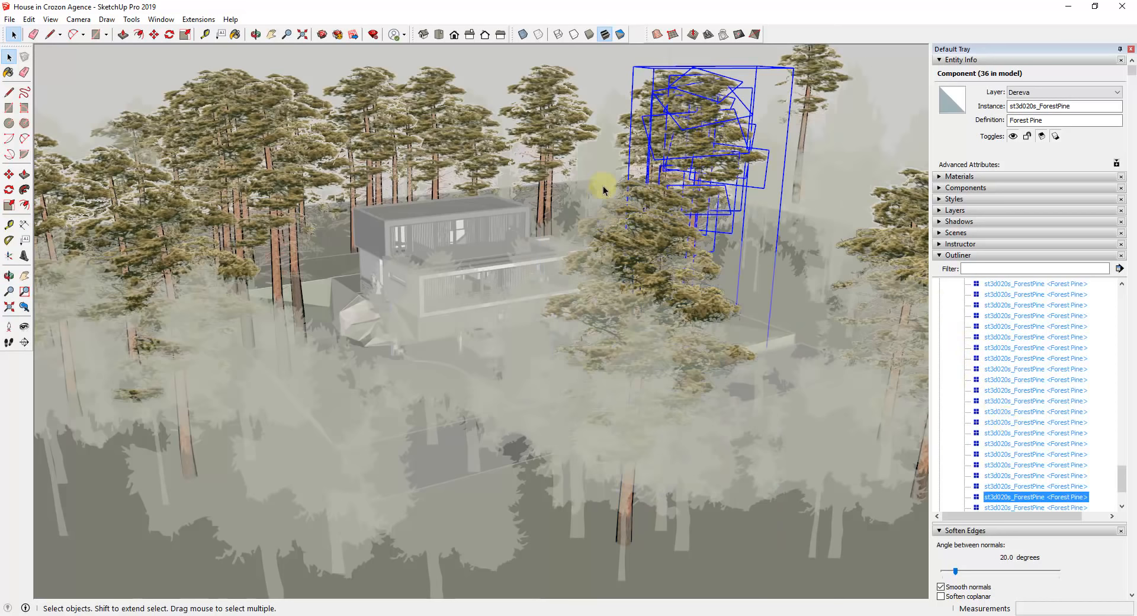
pyautogui.click(614, 98)
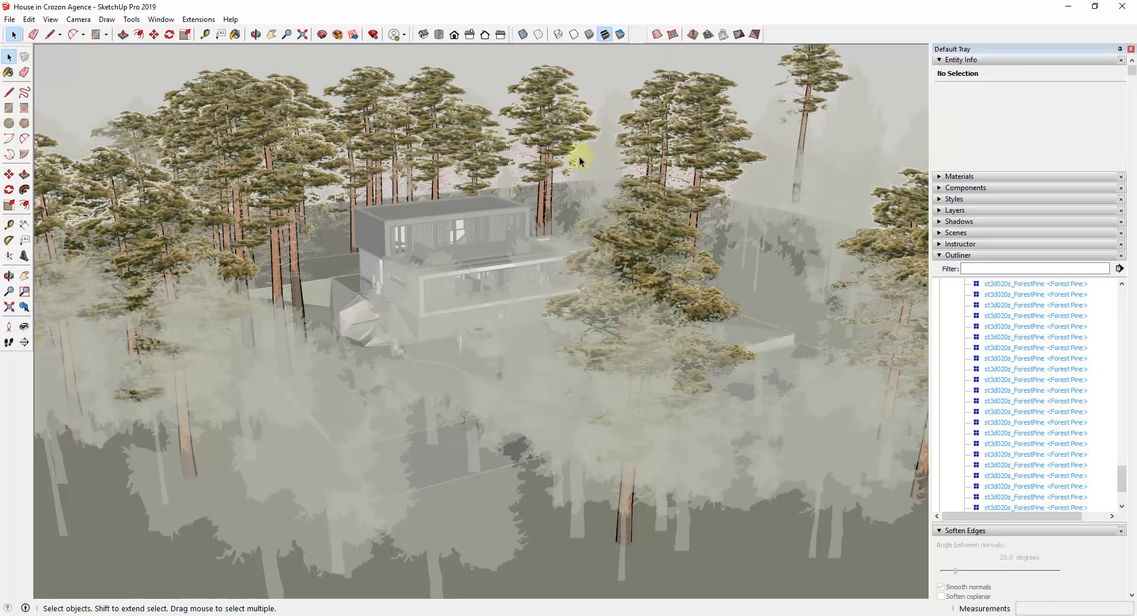
pyautogui.click(602, 68)
pyautogui.rightClick(602, 67)
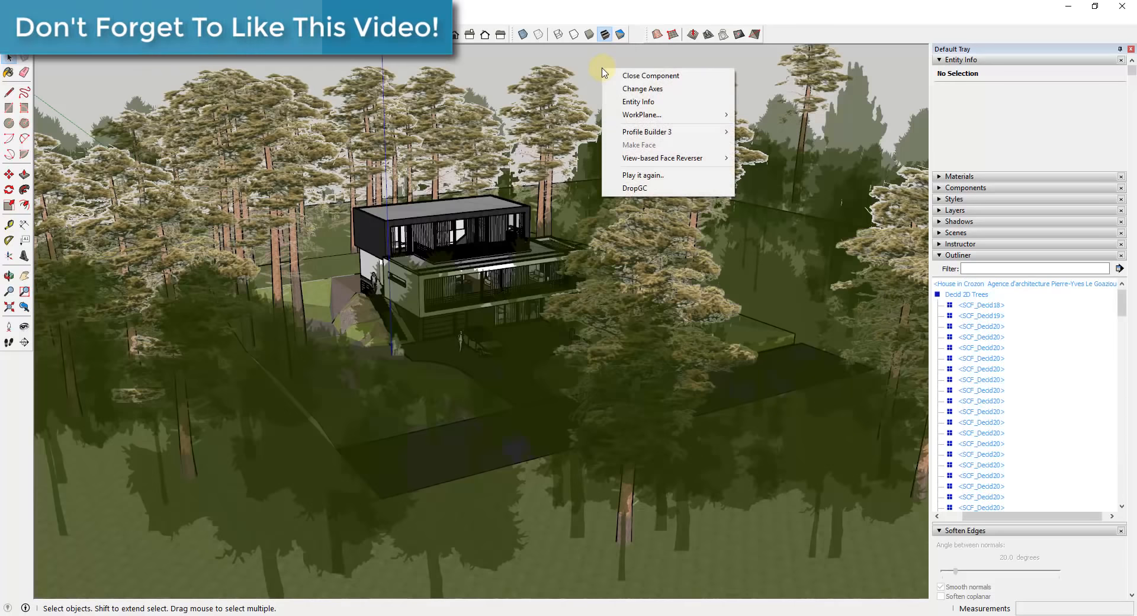
pyautogui.click(587, 63)
# - Hide the Pine Trees group from the Outliner
pyautogui.moveTo(607, 68); pyautogui.dragTo(534, 228, button='middle')
pyautogui.scroll(-5, 559, 215)
pyautogui.click(960, 294)
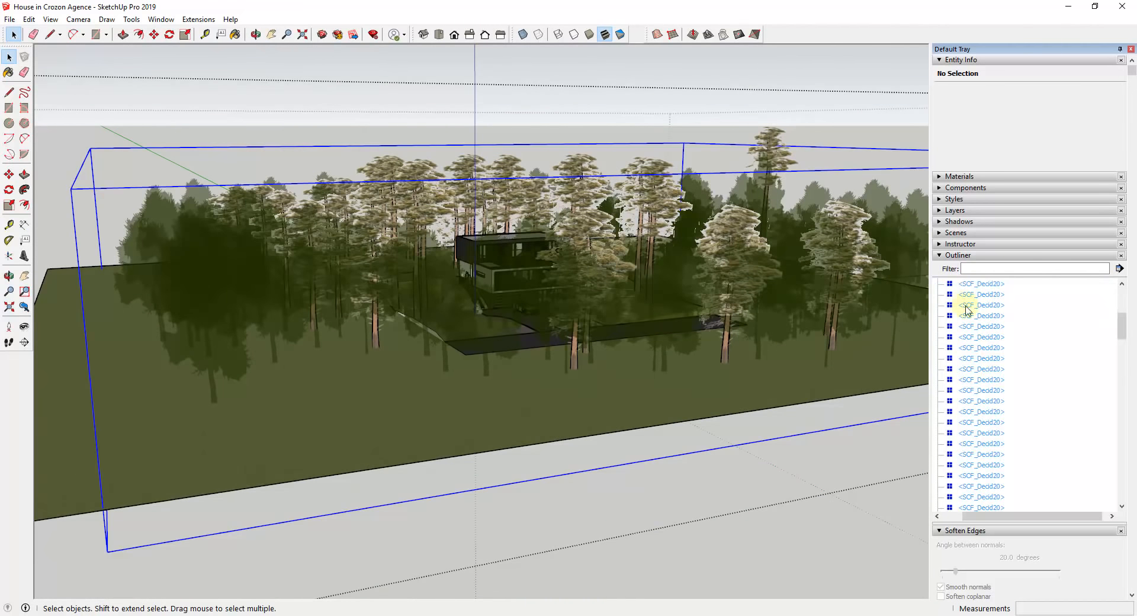
pyautogui.scroll(-10, 974, 385)
pyautogui.scroll(3, 980, 385)
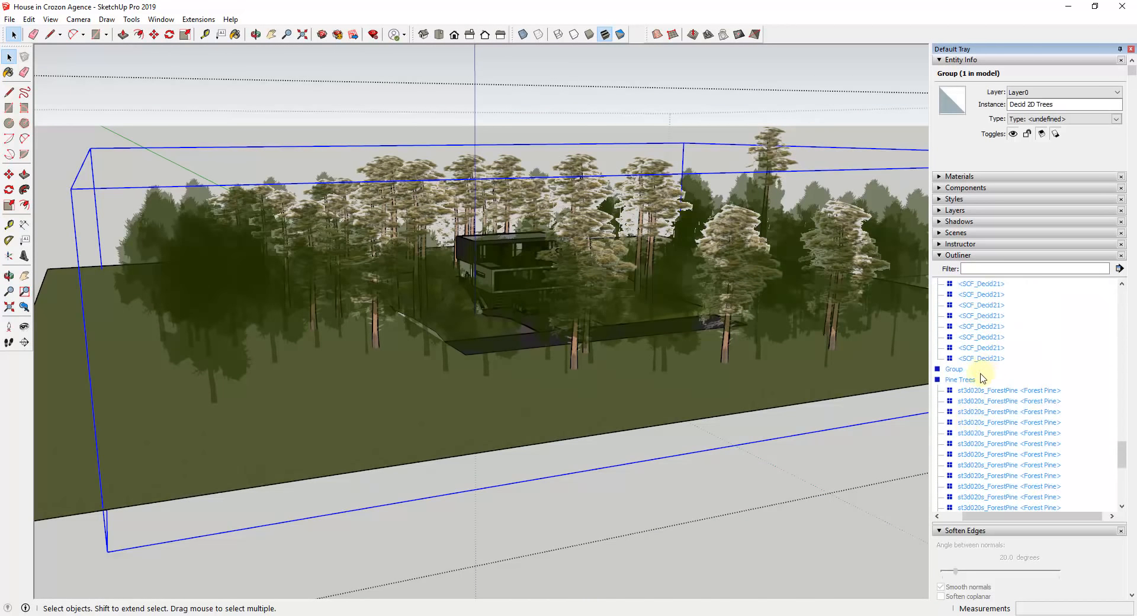
pyautogui.rightClick(965, 385)
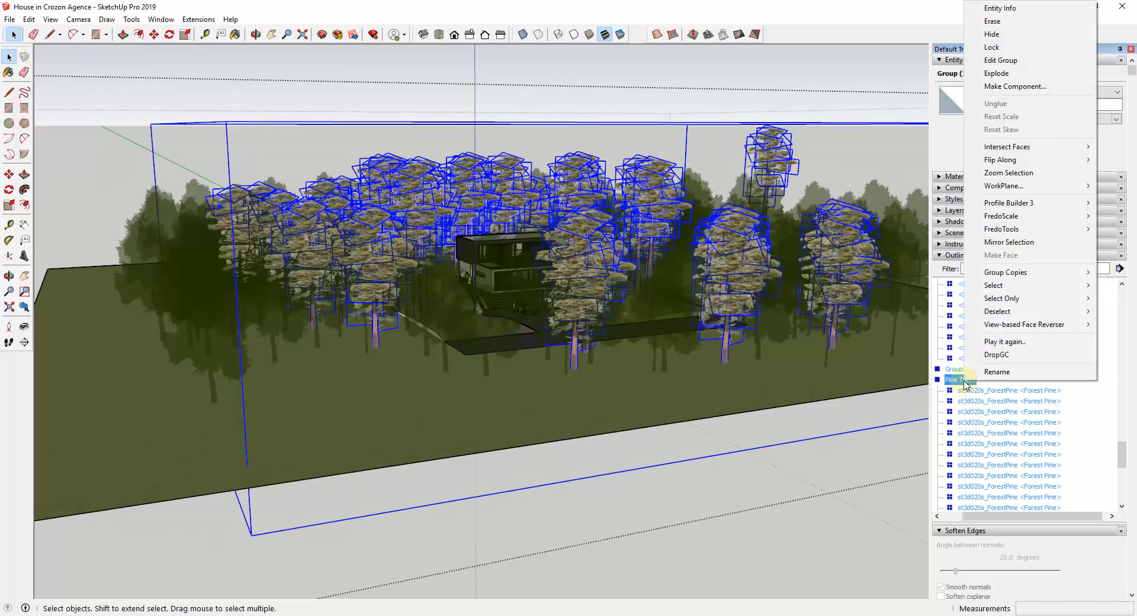
pyautogui.click(992, 34)
# - Open the Decid 2D Trees group for editing and select all the tree components inside it
pyautogui.moveTo(645, 267); pyautogui.dragTo(1023, 235, button='middle')
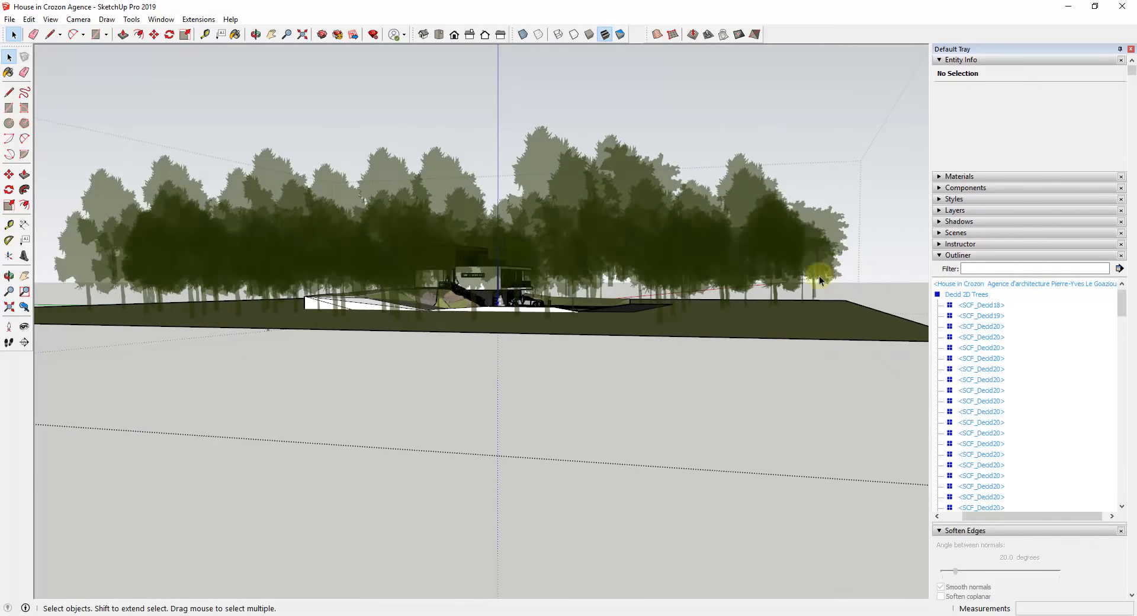
pyautogui.moveTo(826, 295); pyautogui.dragTo(558, 366, button='middle')
pyautogui.scroll(-1, 558, 363)
pyautogui.click(560, 307)
pyautogui.scroll(-2, 633, 314)
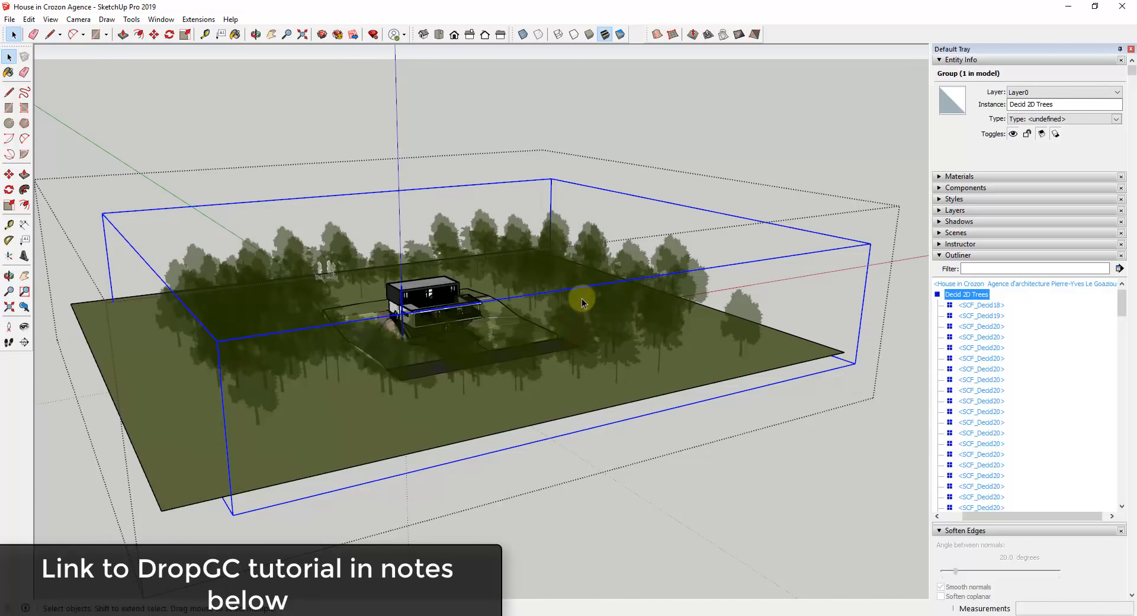
pyautogui.moveTo(573, 290); pyautogui.dragTo(404, 310, button='middle')
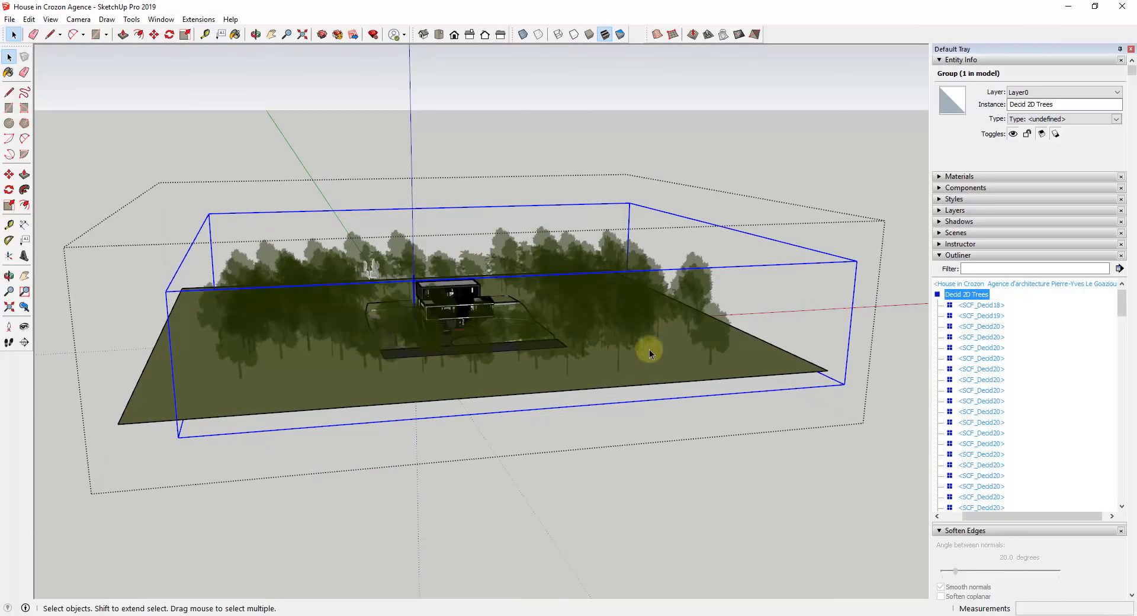
pyautogui.doubleClick(293, 292)
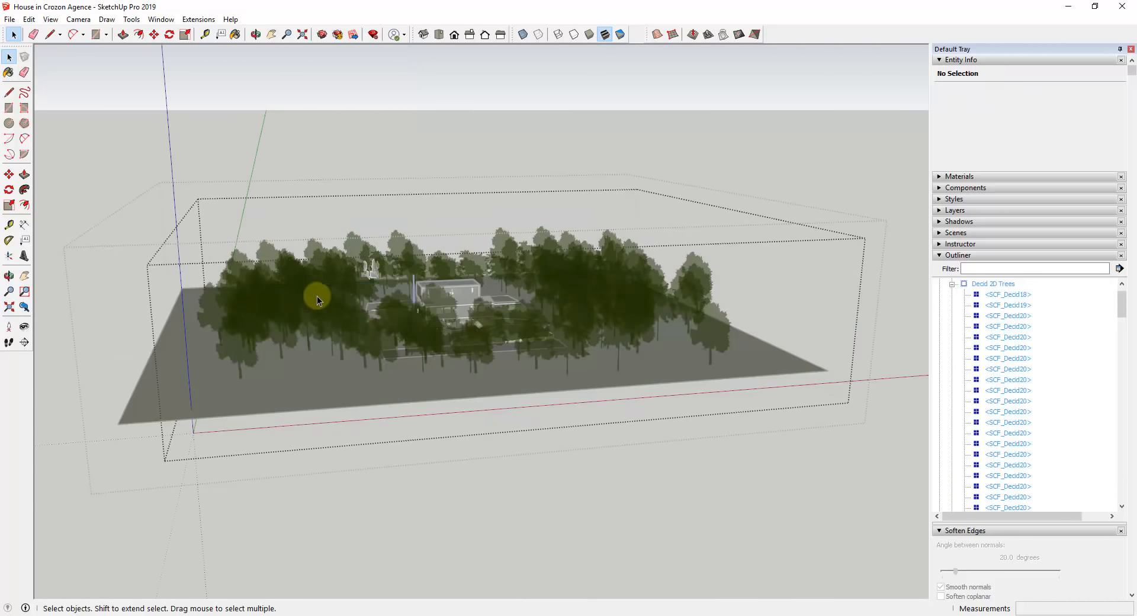
pyautogui.hotkey('ctrl', 'a')
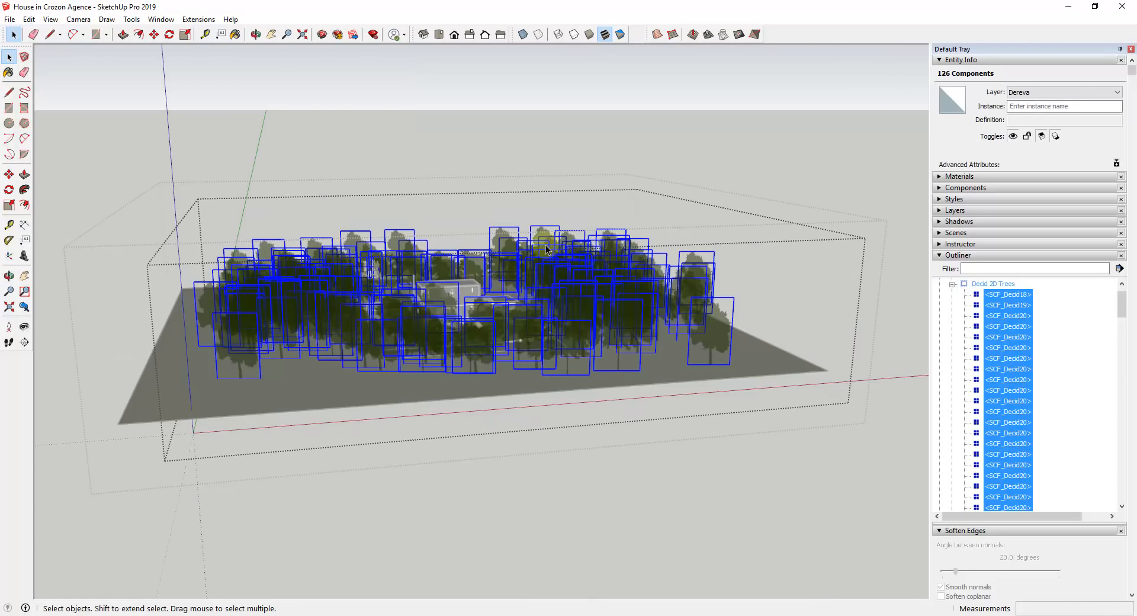
# - Drop the selected 2D tree components to the ground with the DropGC extension, and clear the selection
pyautogui.click(192, 21)
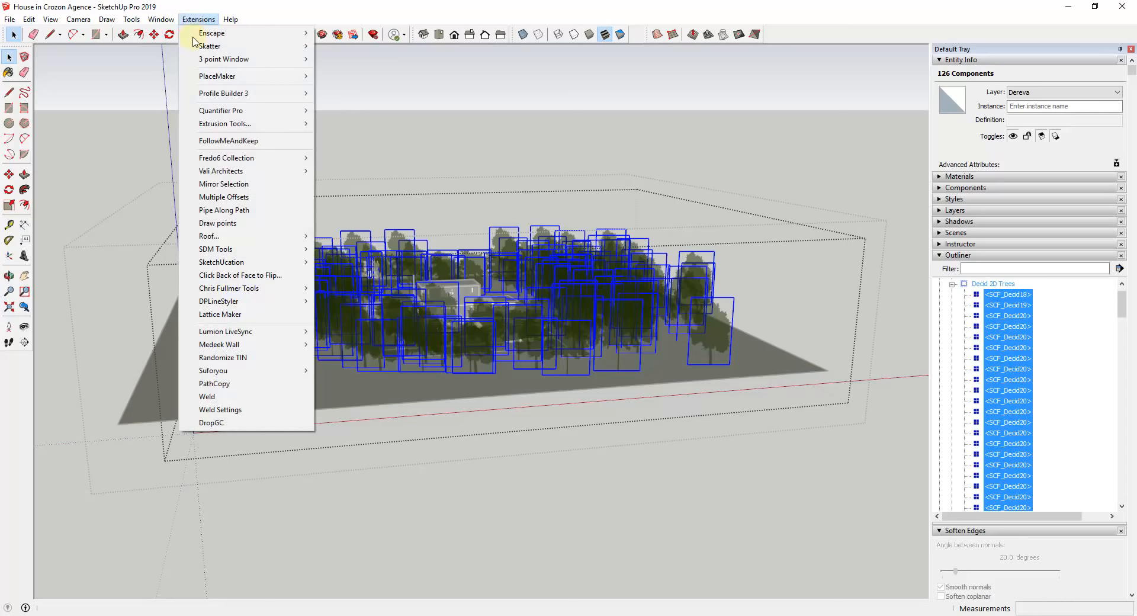
pyautogui.click(231, 423)
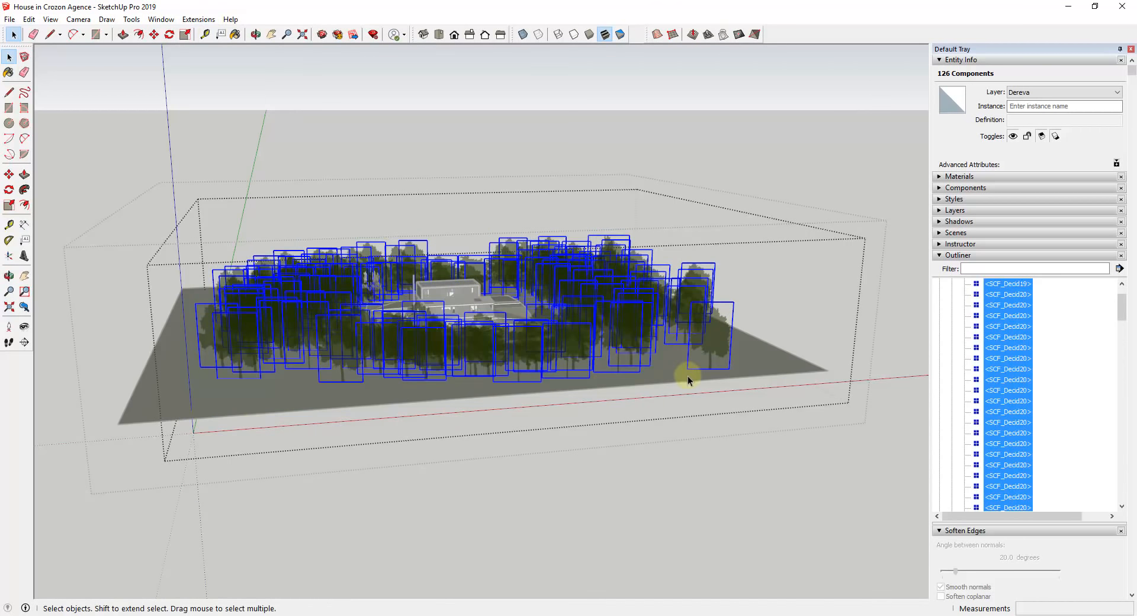
pyautogui.click(766, 312)
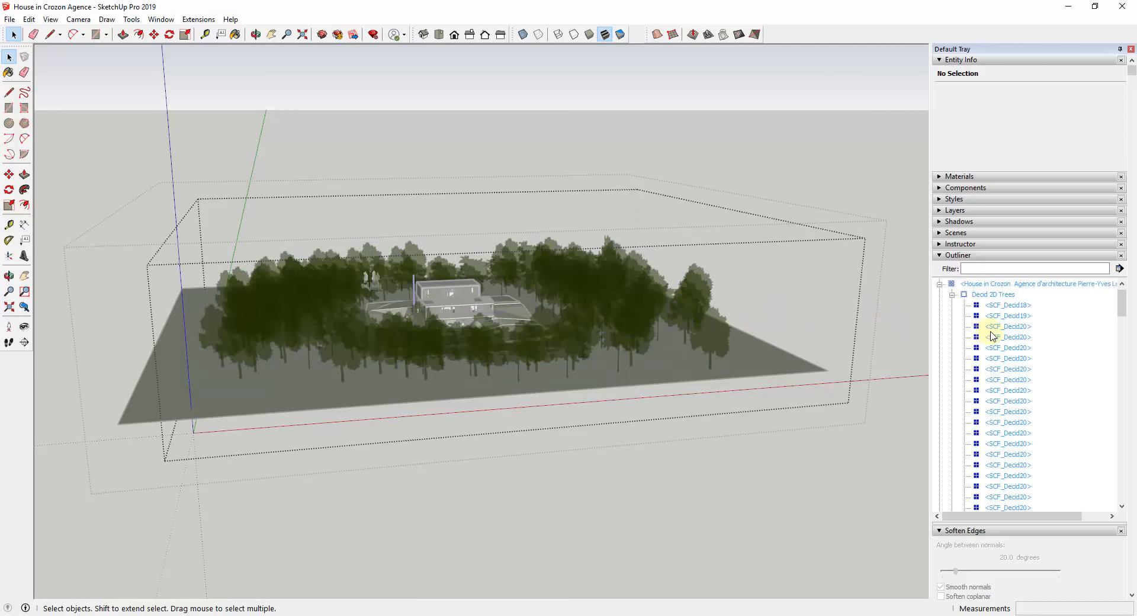
# - Collapse the Outliner, save the house model, and switch to Twinmotion
pyautogui.click(942, 254)
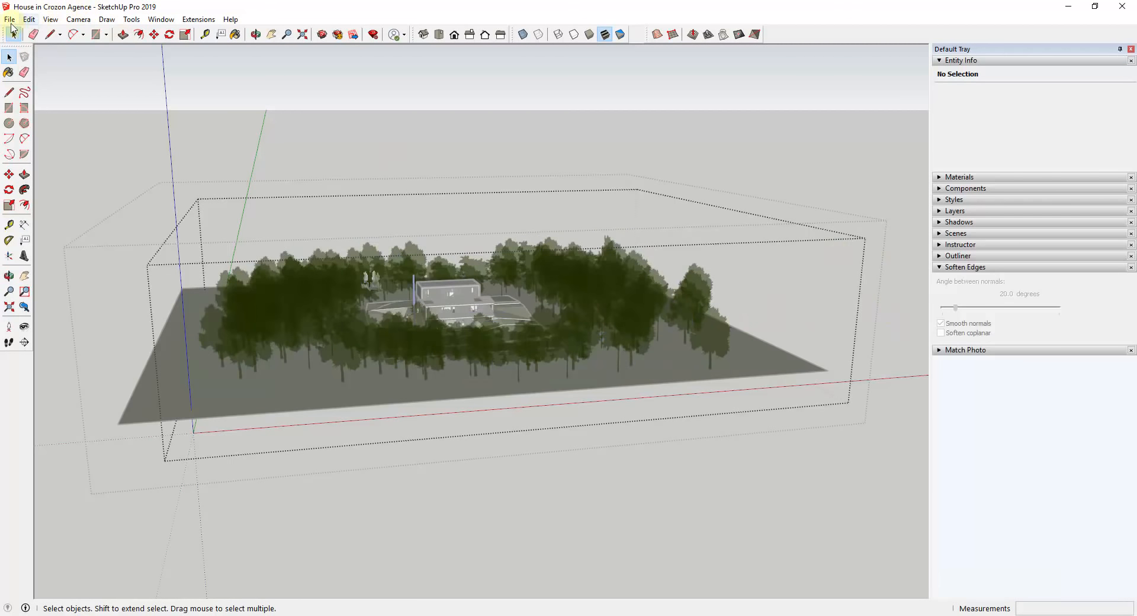
pyautogui.click(10, 19)
pyautogui.click(30, 76)
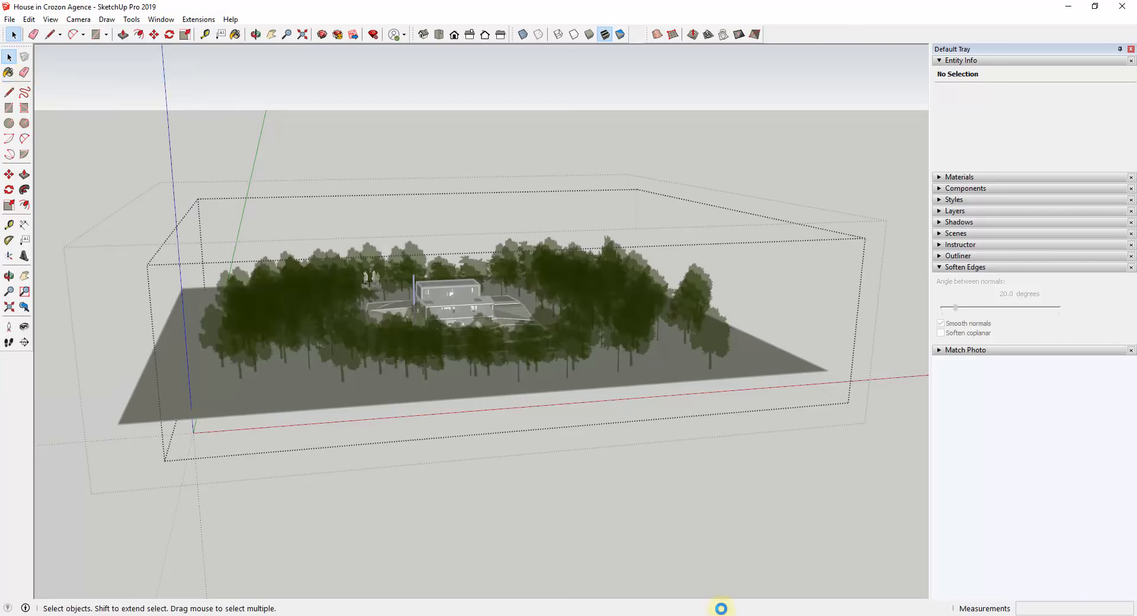
pyautogui.click(740, 615)
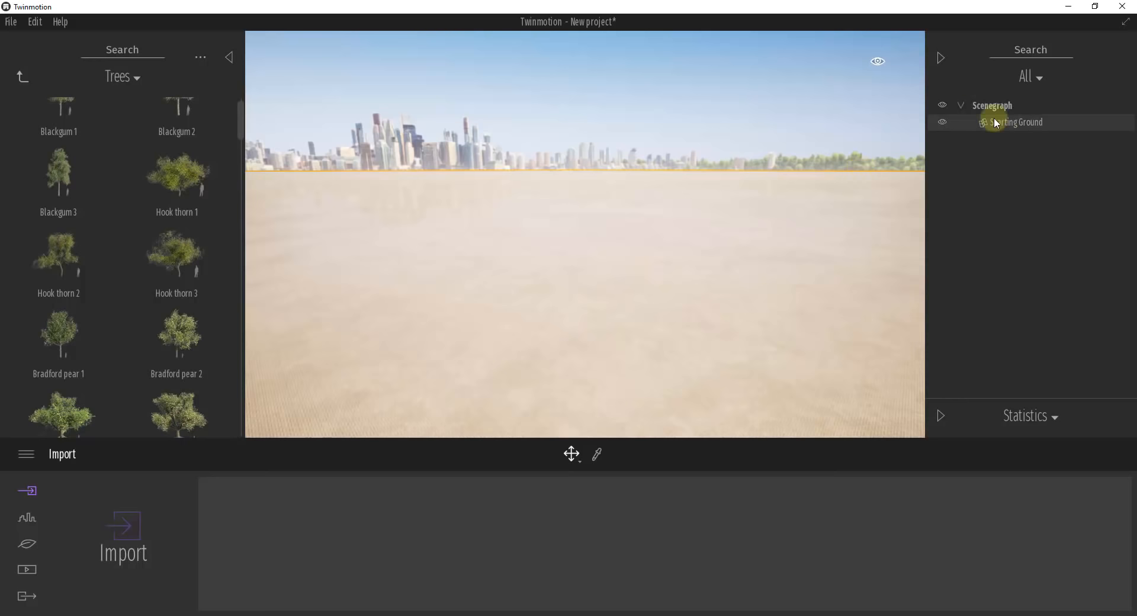
# - Delete the Starting Ground and add the Flat landscape from the Vegetation and landscape library in its place
pyautogui.press('Delete')
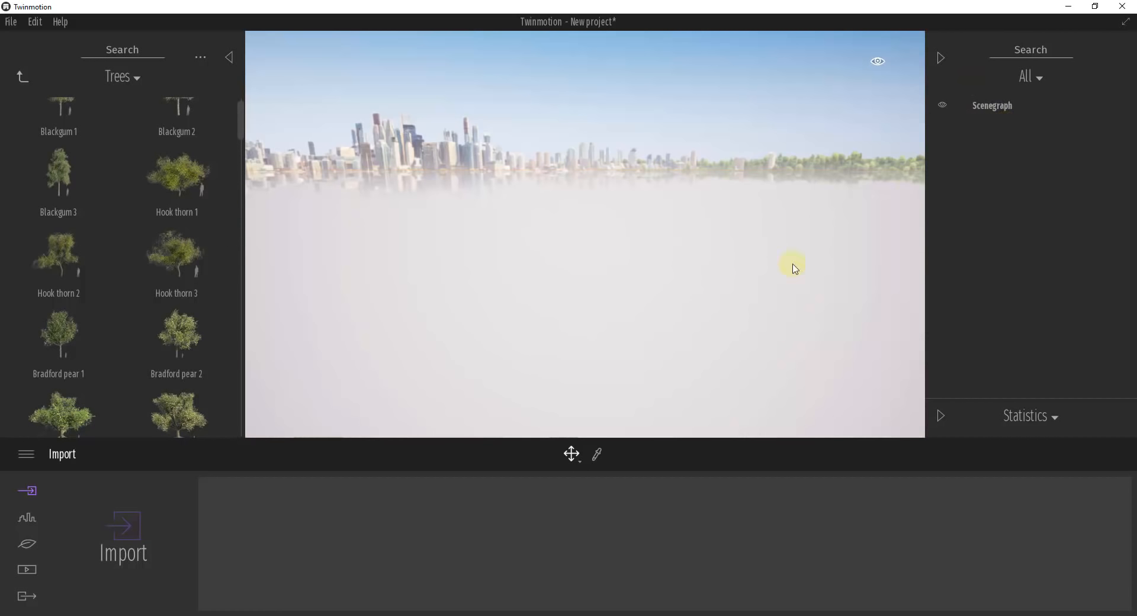
pyautogui.click(117, 82)
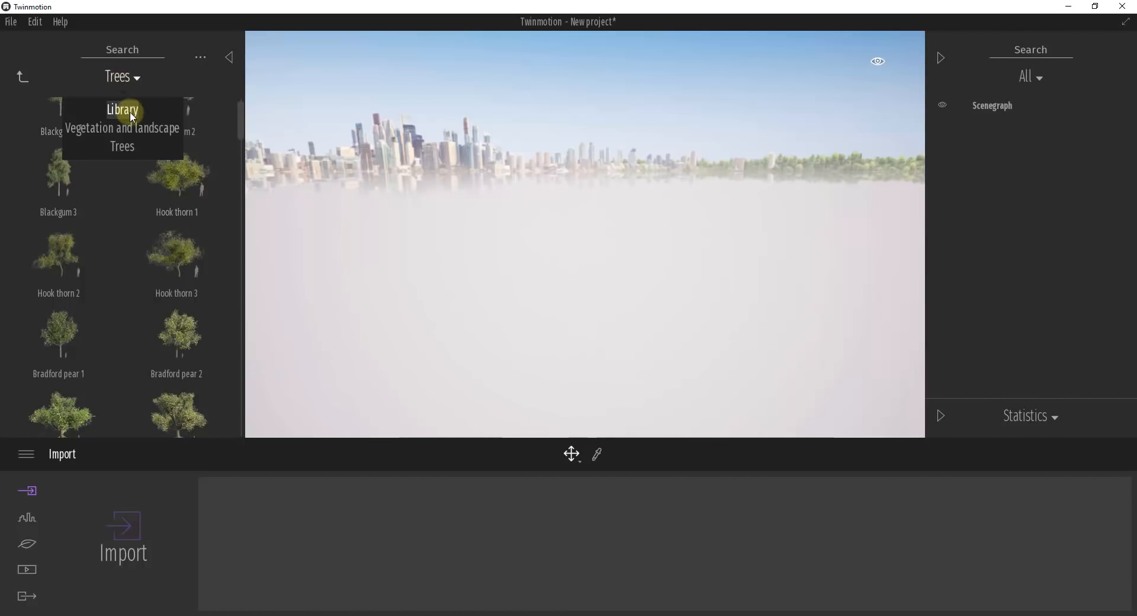
pyautogui.click(126, 107)
pyautogui.click(158, 134)
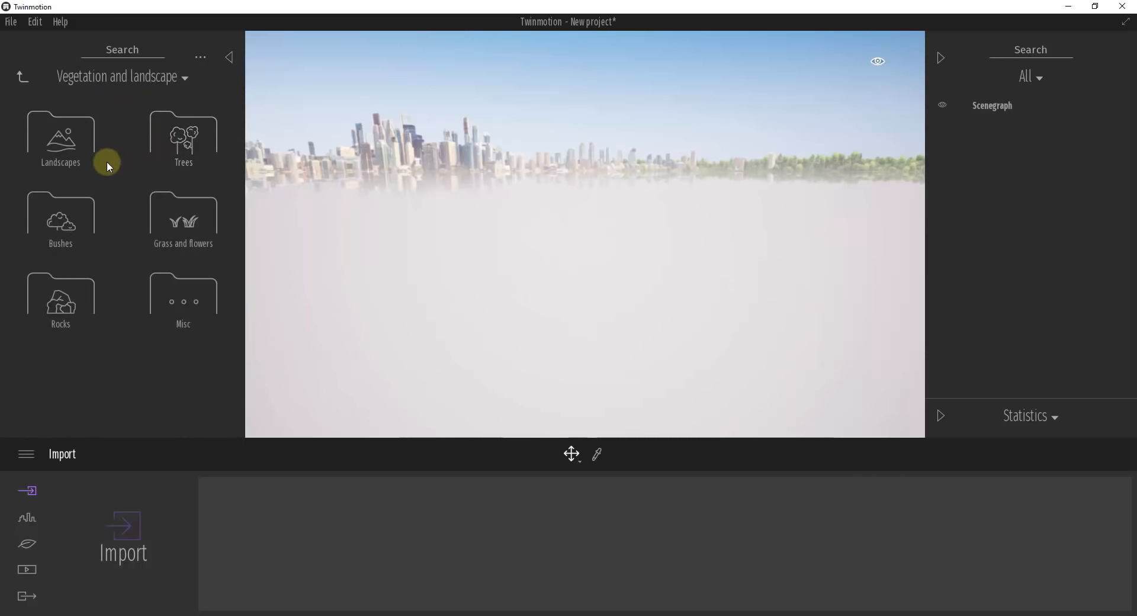
pyautogui.click(66, 137)
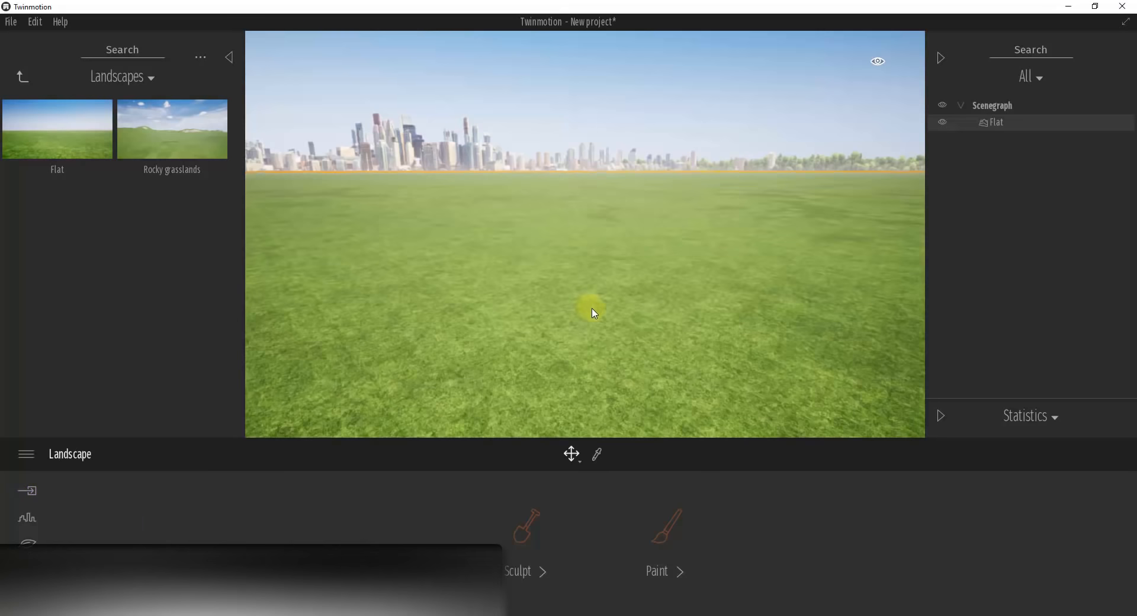
pyautogui.moveTo(602, 309); pyautogui.dragTo(614, 314, button='right')
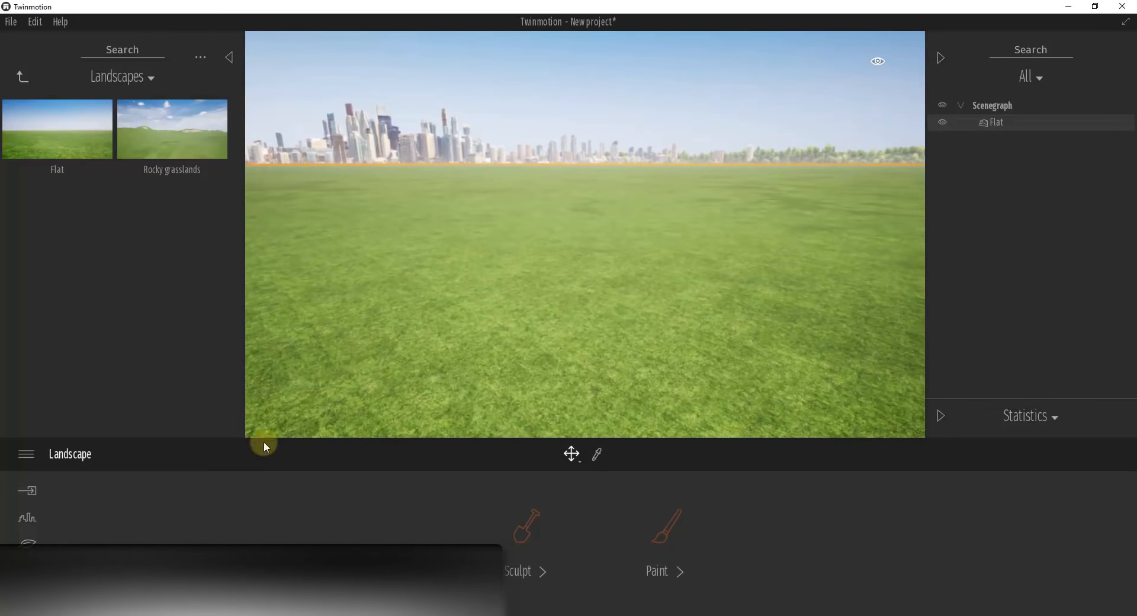
# - Start a geometry import and choose the SketchUp file House in Crozon Agence as its source
pyautogui.click(26, 493)
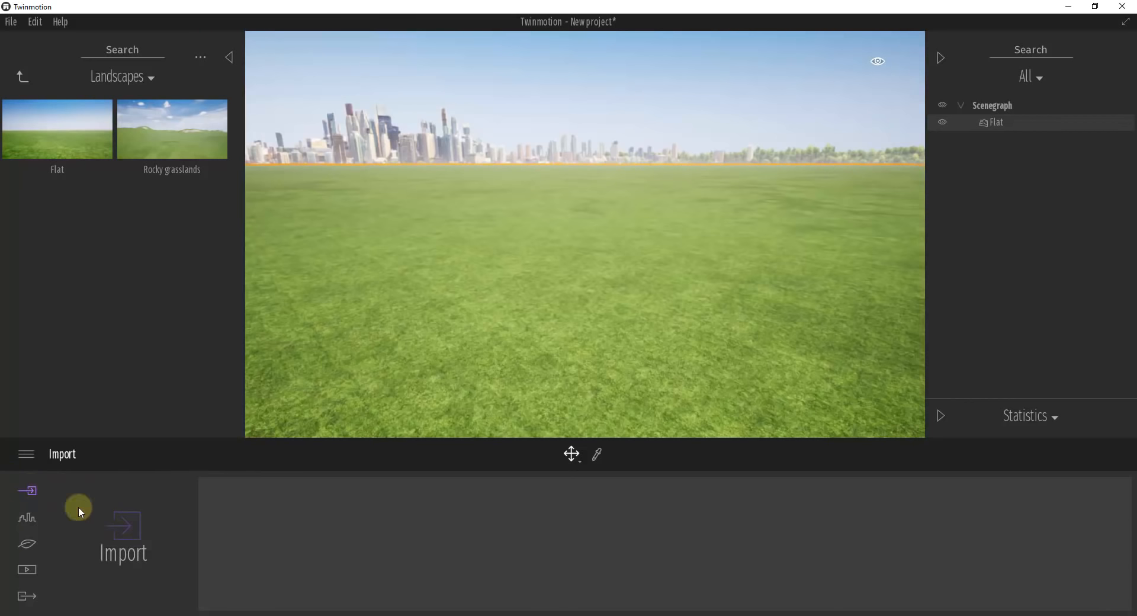
pyautogui.click(130, 527)
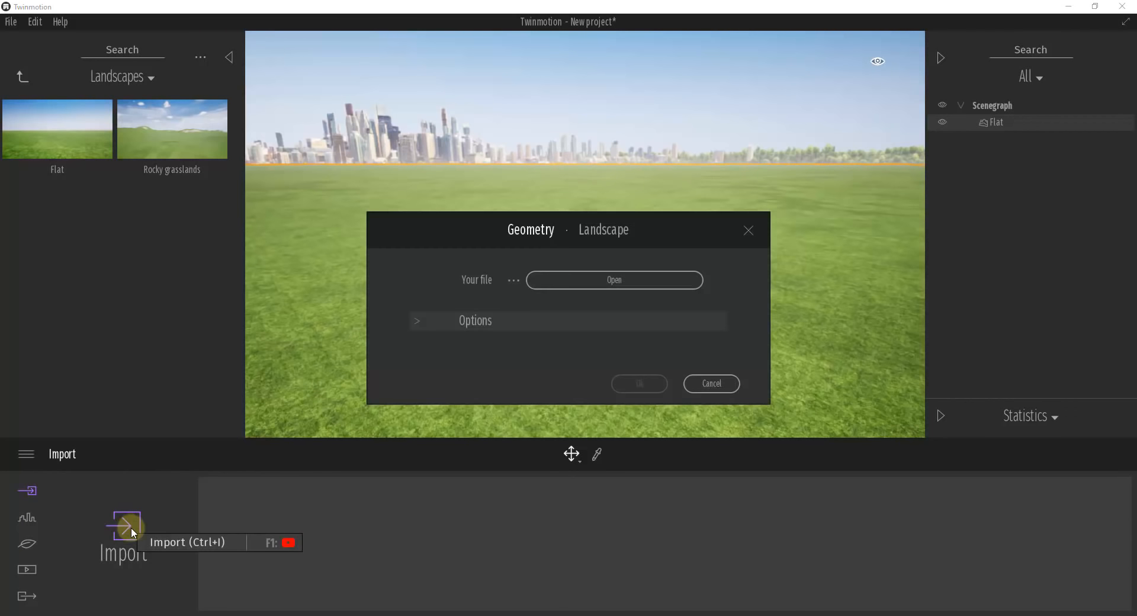
pyautogui.click(608, 283)
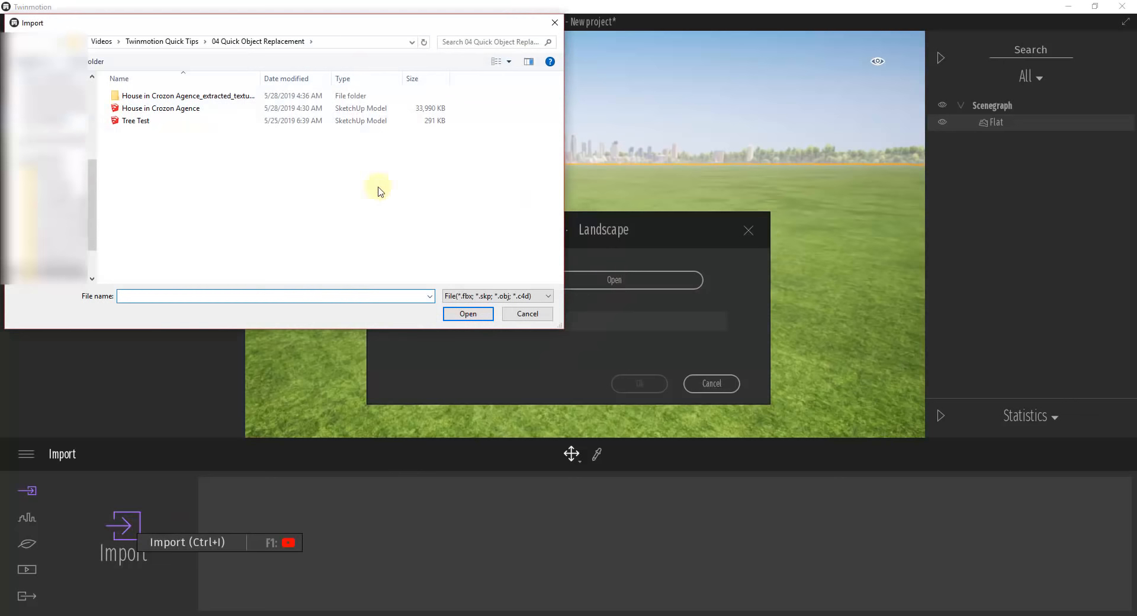
pyautogui.doubleClick(195, 113)
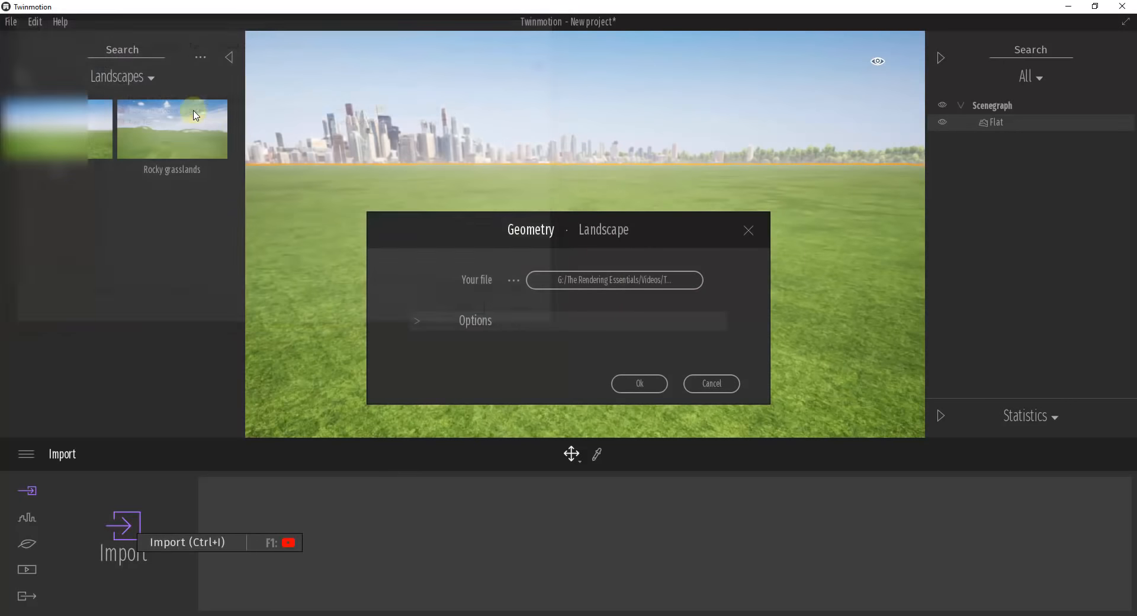
# - Set the import's collapse option to Keep hierarchy, and import the house model into the scene
pyautogui.click(460, 323)
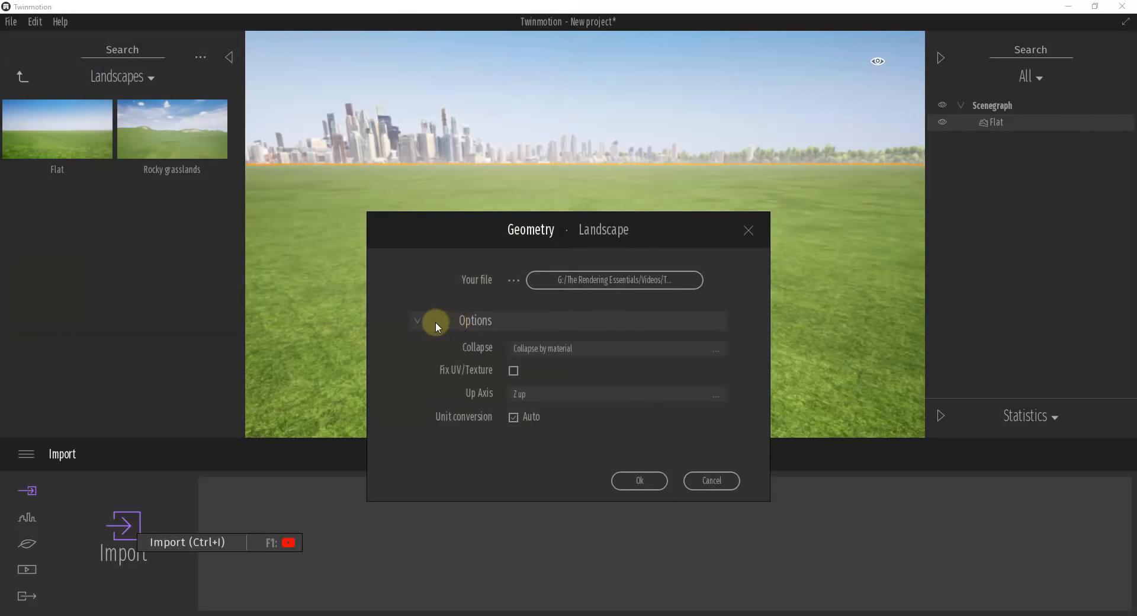
pyautogui.click(567, 347)
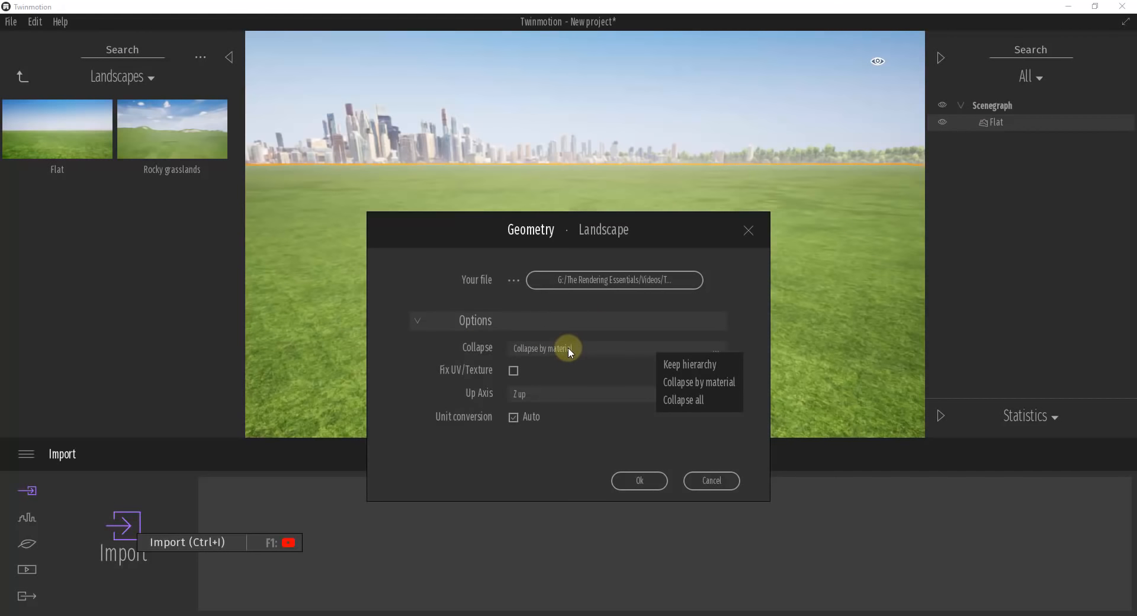
pyautogui.click(697, 367)
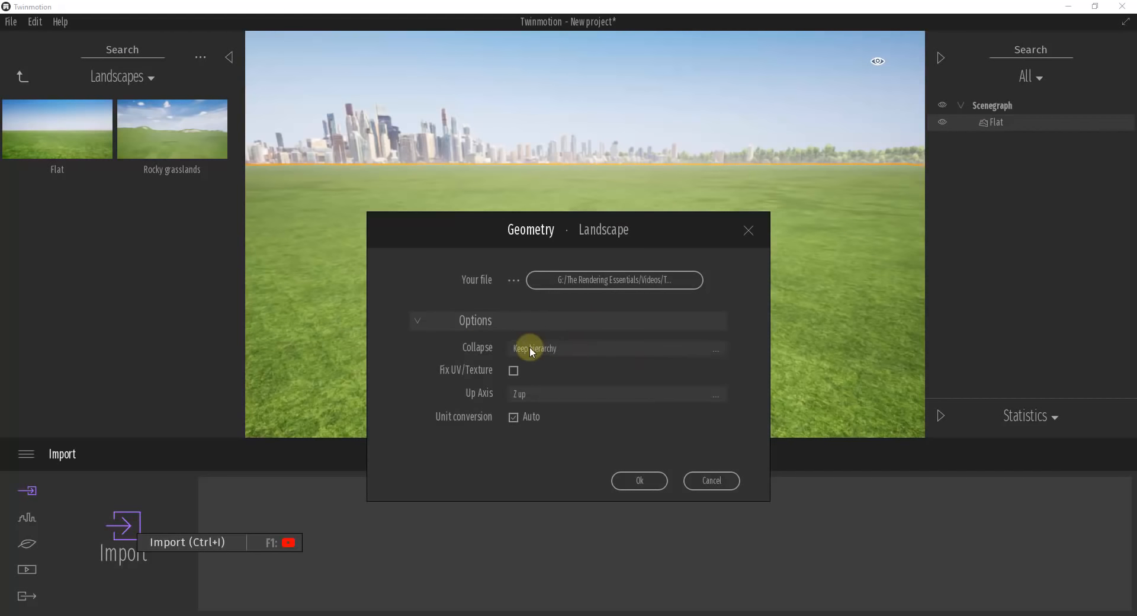
pyautogui.click(532, 351)
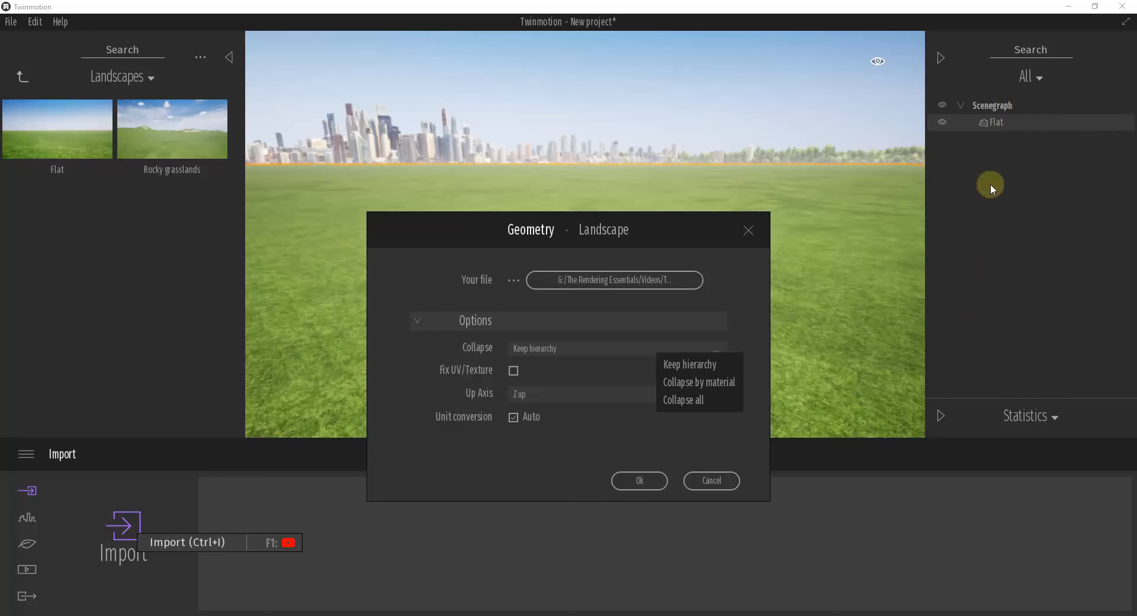
pyautogui.click(451, 230)
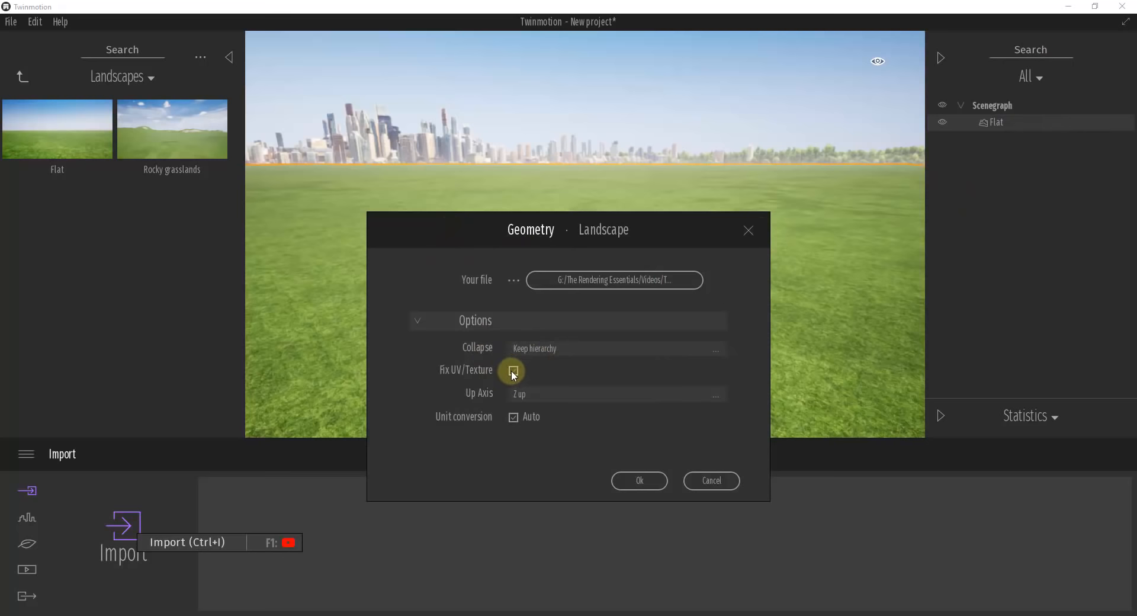
pyautogui.click(625, 478)
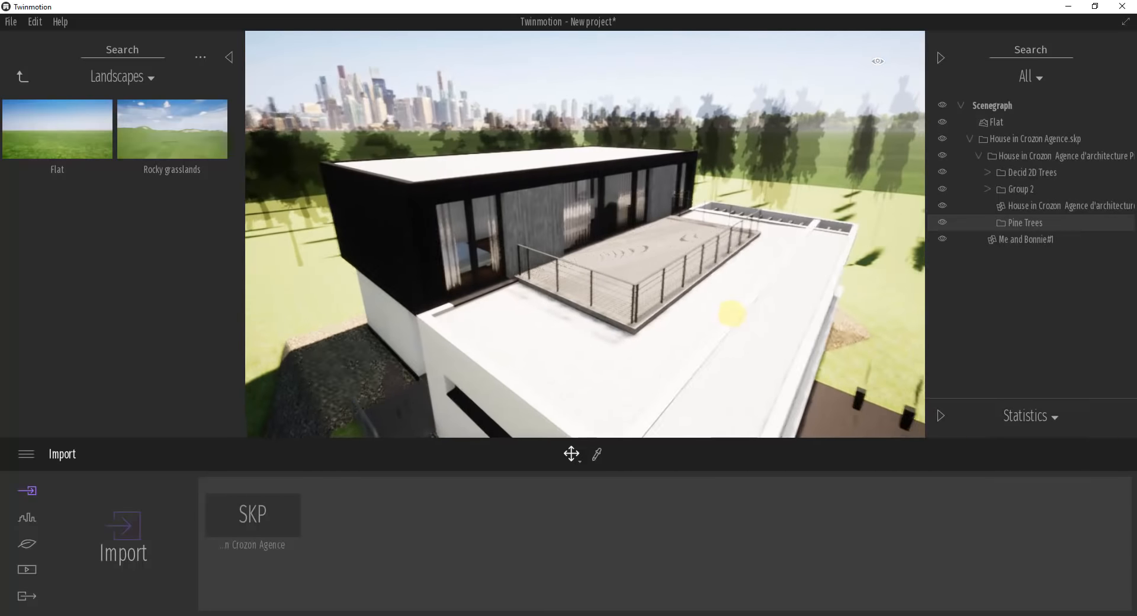
pyautogui.moveTo(731, 314); pyautogui.dragTo(729, 313, button='right')
pyautogui.scroll(-5, 730, 313)
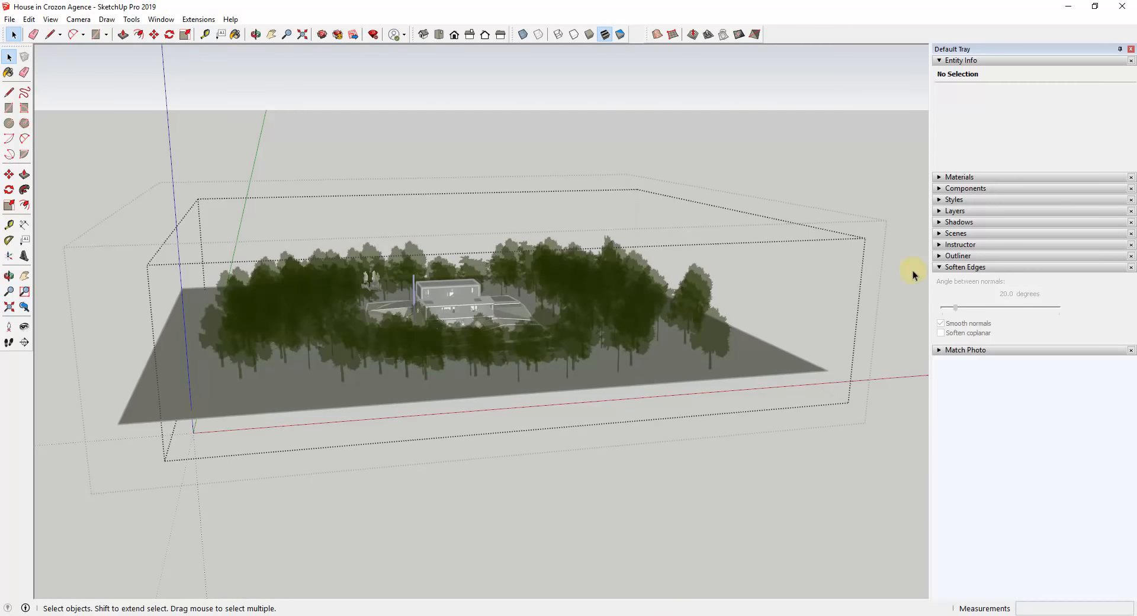
# - Switch to SketchUp, collapse the Decid 2D Trees group in the hierarchy, and unhide the Pine Trees group
pyautogui.click(937, 256)
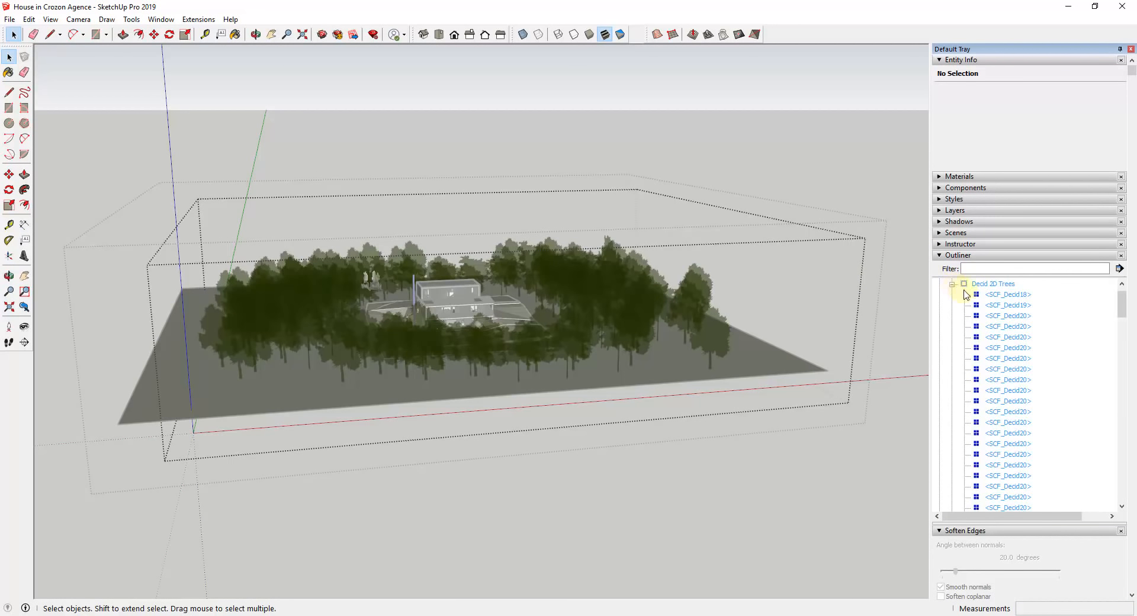
pyautogui.scroll(1, 1021, 316)
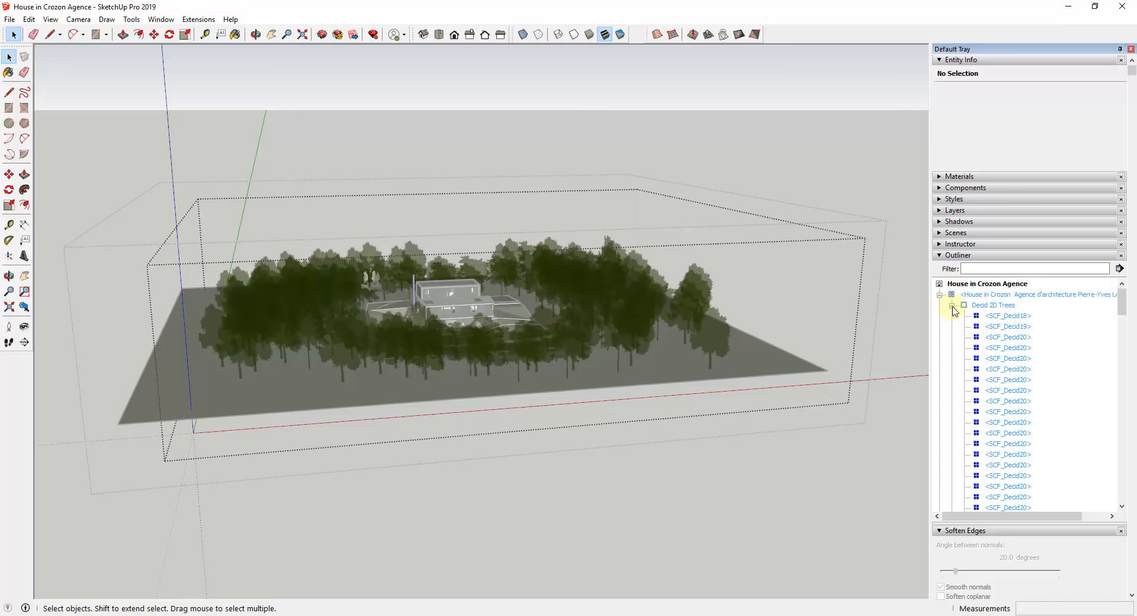
pyautogui.click(986, 305)
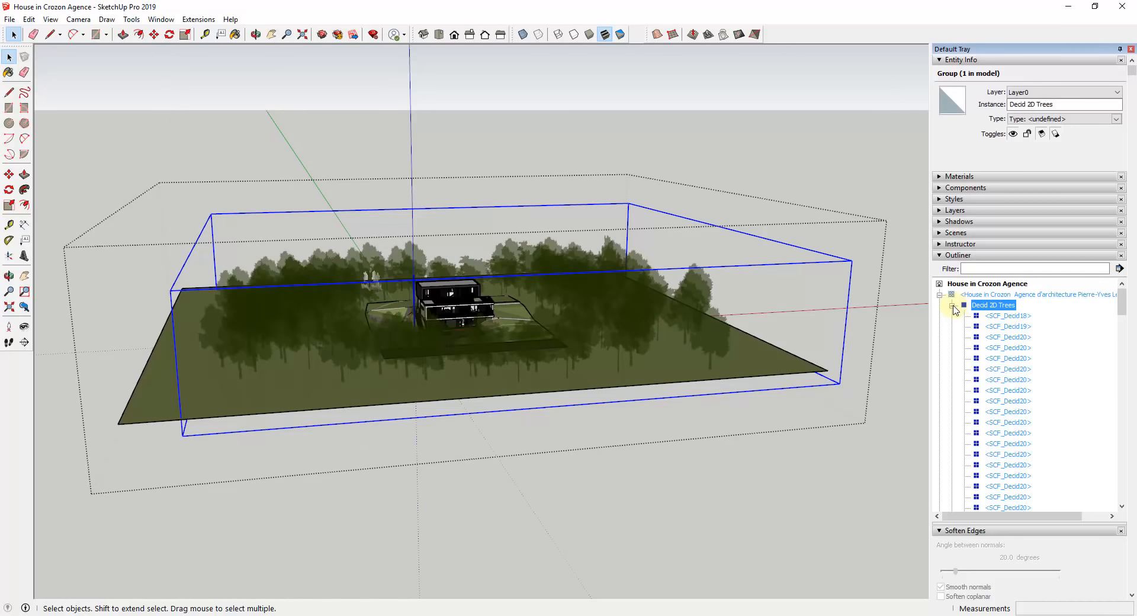
pyautogui.click(952, 305)
pyautogui.rightClick(976, 332)
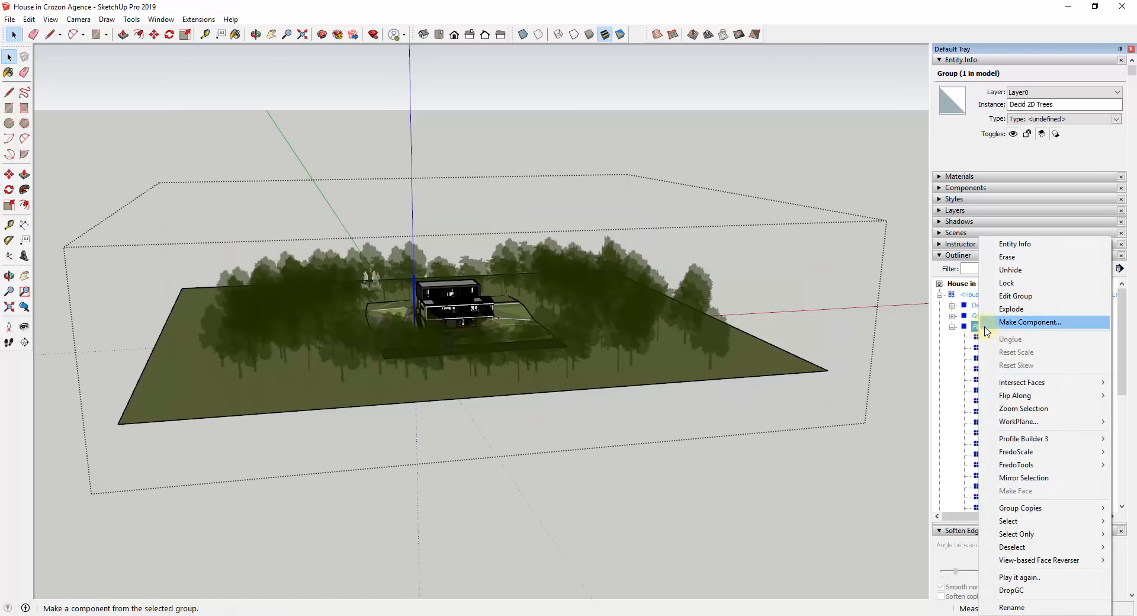
pyautogui.click(1017, 270)
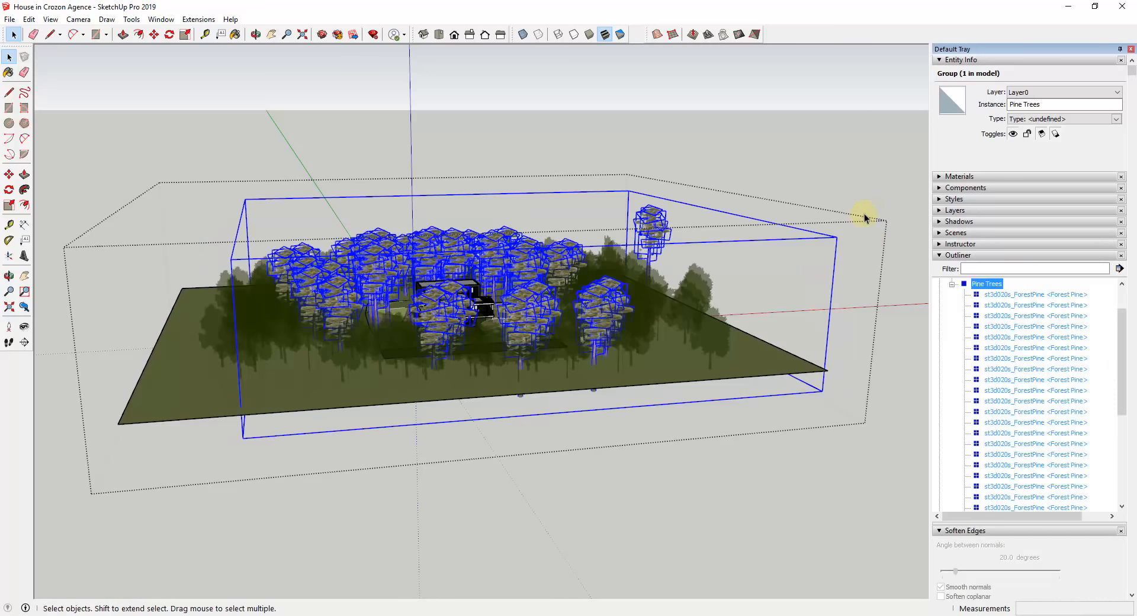
# - Leave the group being edited and save the house model with the Pine Trees group unhidden
pyautogui.click(155, 97)
pyautogui.click(10, 19)
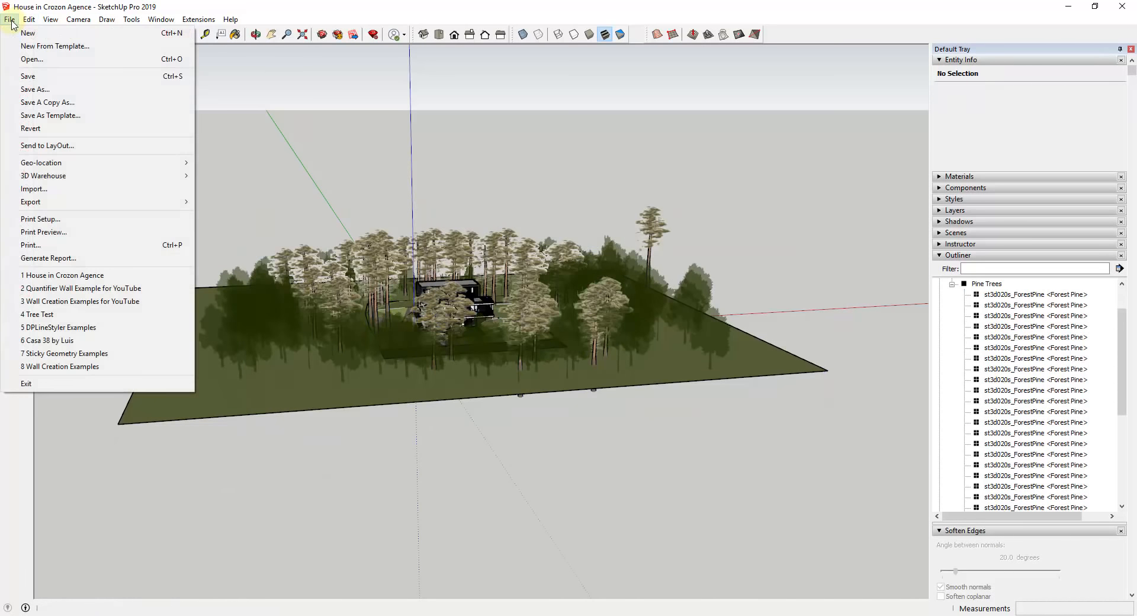
pyautogui.click(26, 76)
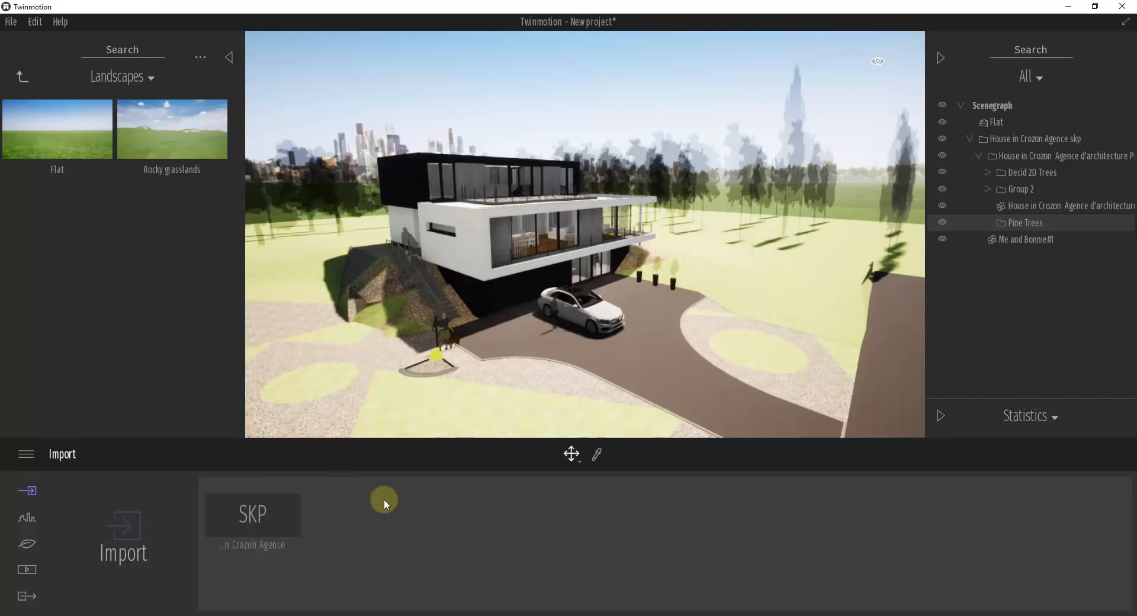
# - Switch to Twinmotion and refresh the imported House in Crozon Agence model to bring in the saved SketchUp changes
pyautogui.moveTo(264, 518)
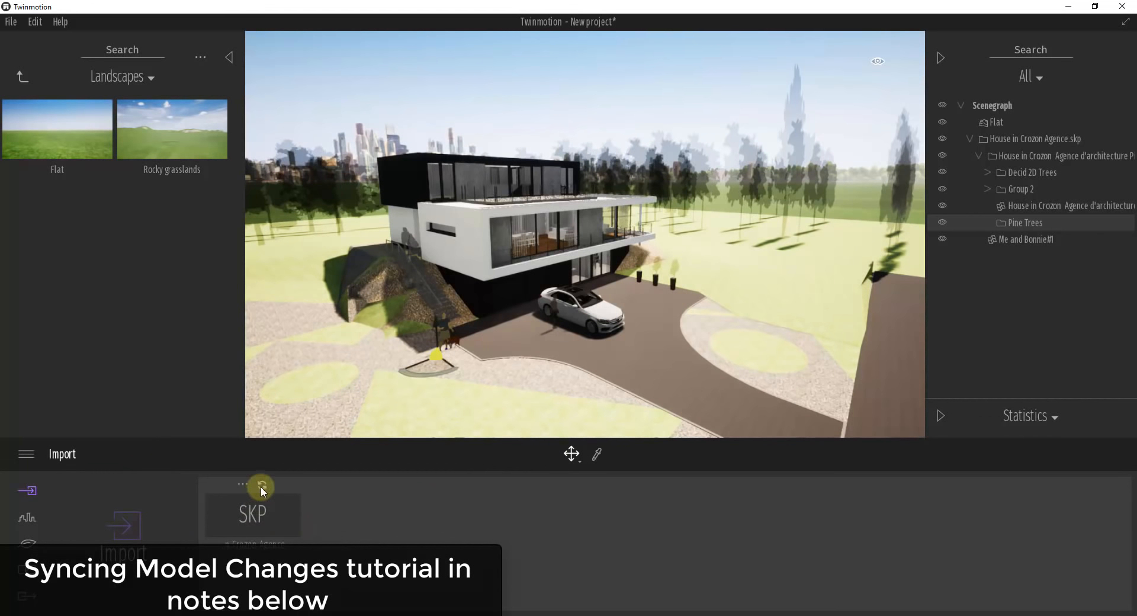
pyautogui.click(261, 487)
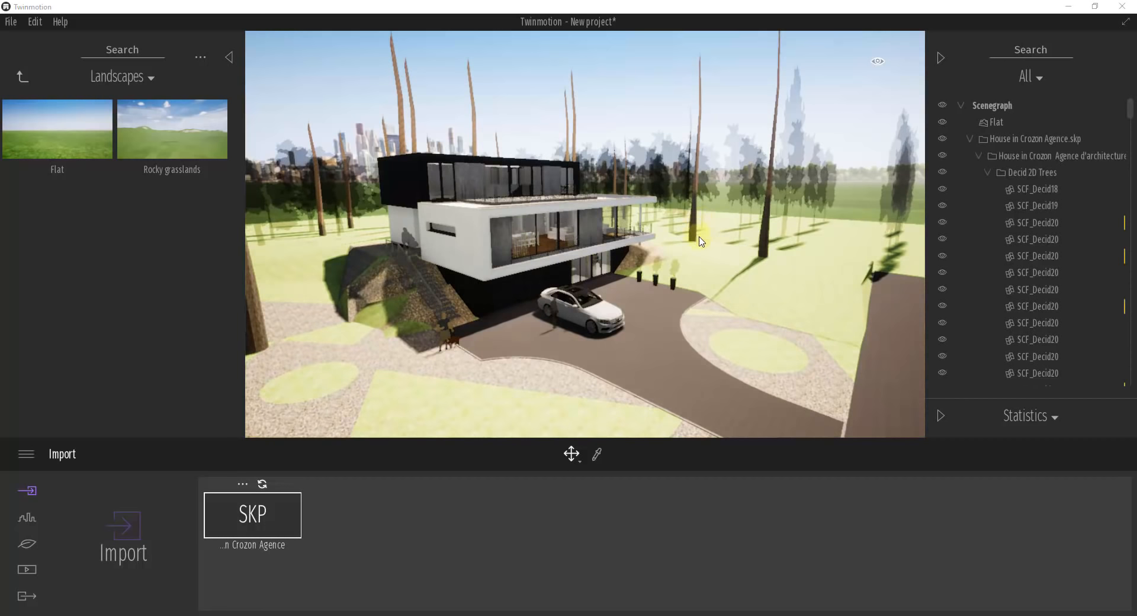
pyautogui.moveTo(741, 254); pyautogui.dragTo(740, 247, button='right')
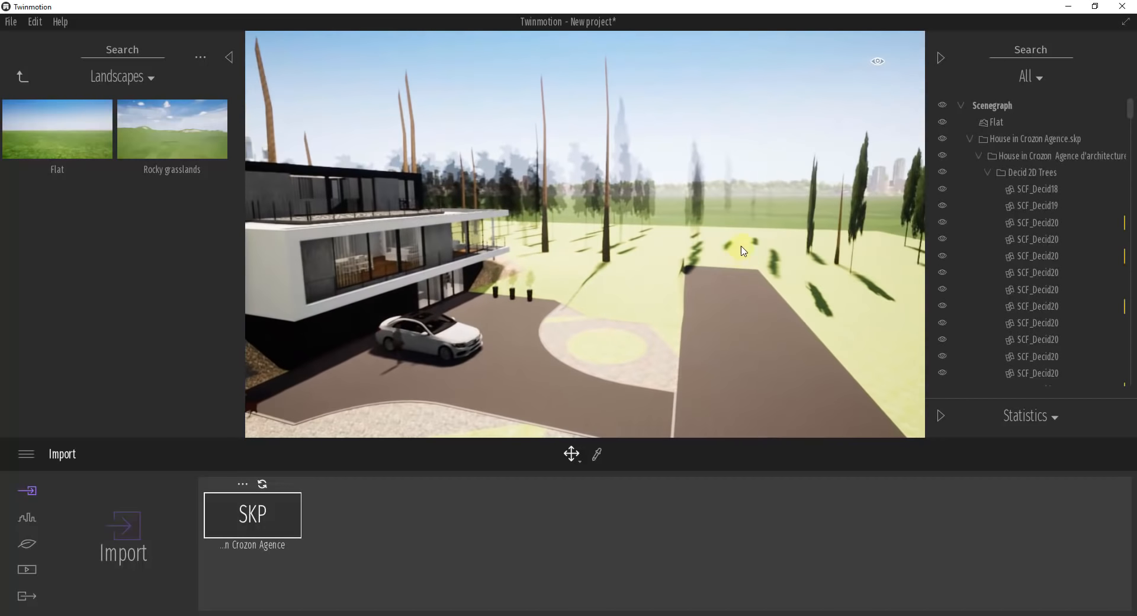
# - Collapse the Decid 2D Trees, Group 2 and Pine Trees folders in the Scenegraph, and select the Decid 2D Trees folder
pyautogui.click(991, 172)
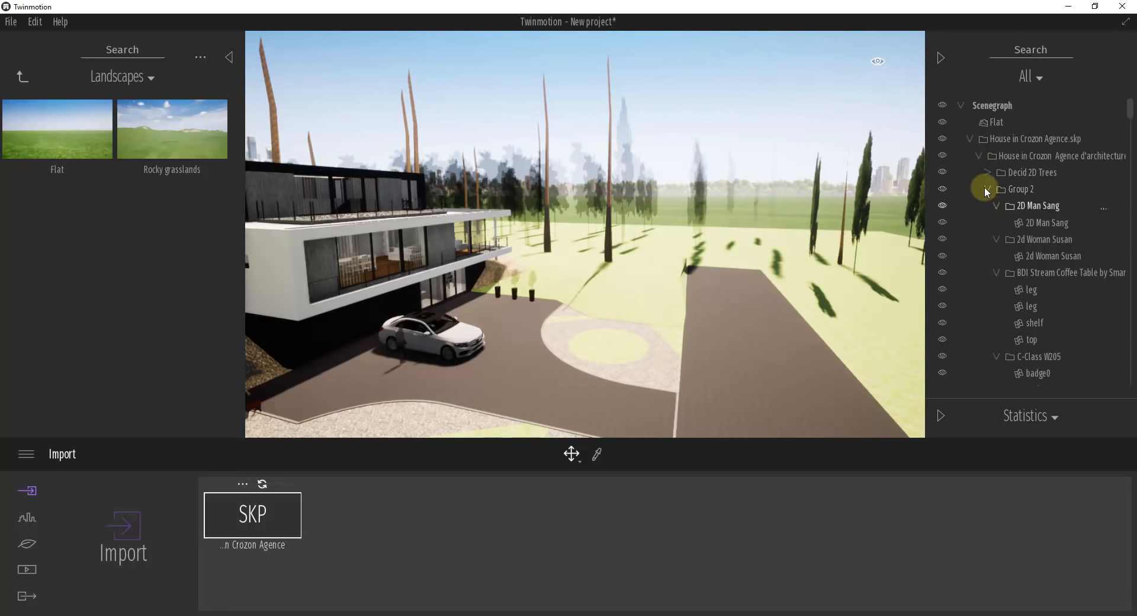
pyautogui.click(987, 189)
pyautogui.click(987, 223)
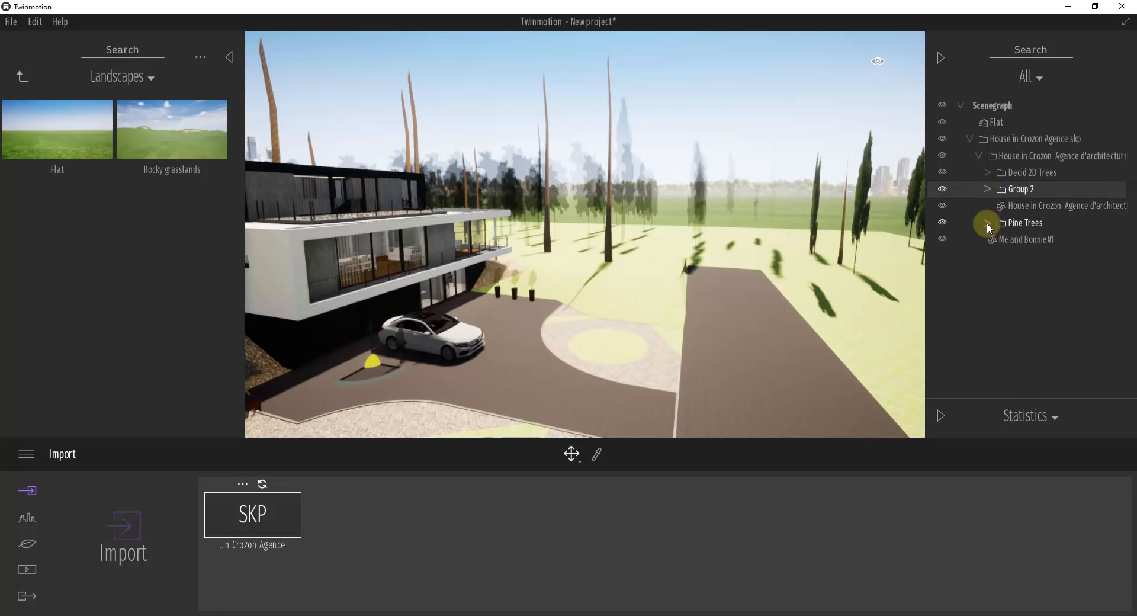
pyautogui.click(1014, 172)
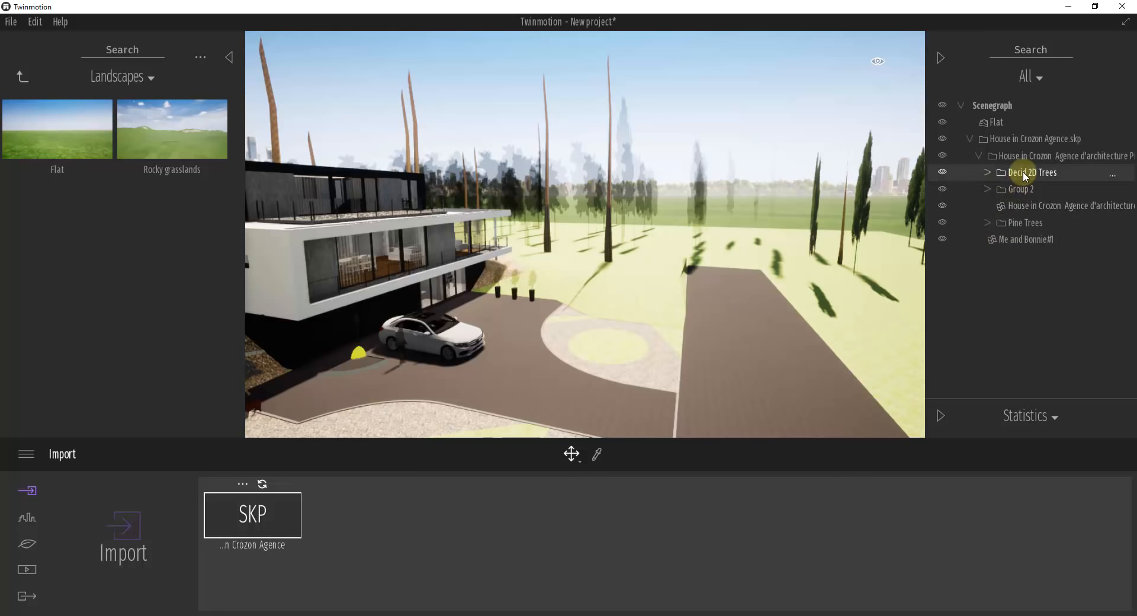
# - Examine the pine trunks and 2D trees around the house from ground level and from above, selecting one pine trunk
pyautogui.moveTo(686, 244)
pyautogui.mouseDown(button='right')
pyautogui.moveTo(627, 246)
pyautogui.moveTo(761, 247)
pyautogui.moveTo(708, 248)
pyautogui.mouseUp(button='right')
pyautogui.press('s')
pyautogui.press('s')
pyautogui.doubleClick(1010, 190)
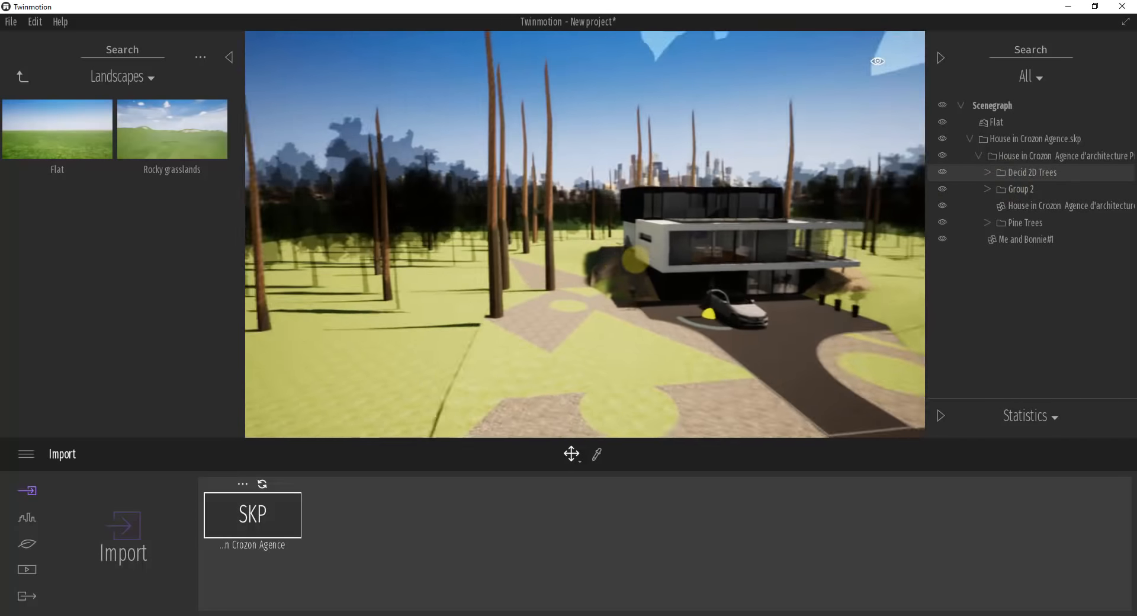
pyautogui.moveTo(635, 259)
pyautogui.keyDown('shift'); pyautogui.mouseDown(button='middle')
pyautogui.moveTo(725, 266)
pyautogui.moveTo(648, 252)
pyautogui.moveTo(619, 268)
pyautogui.mouseUp(button='middle'); pyautogui.keyUp('shift')
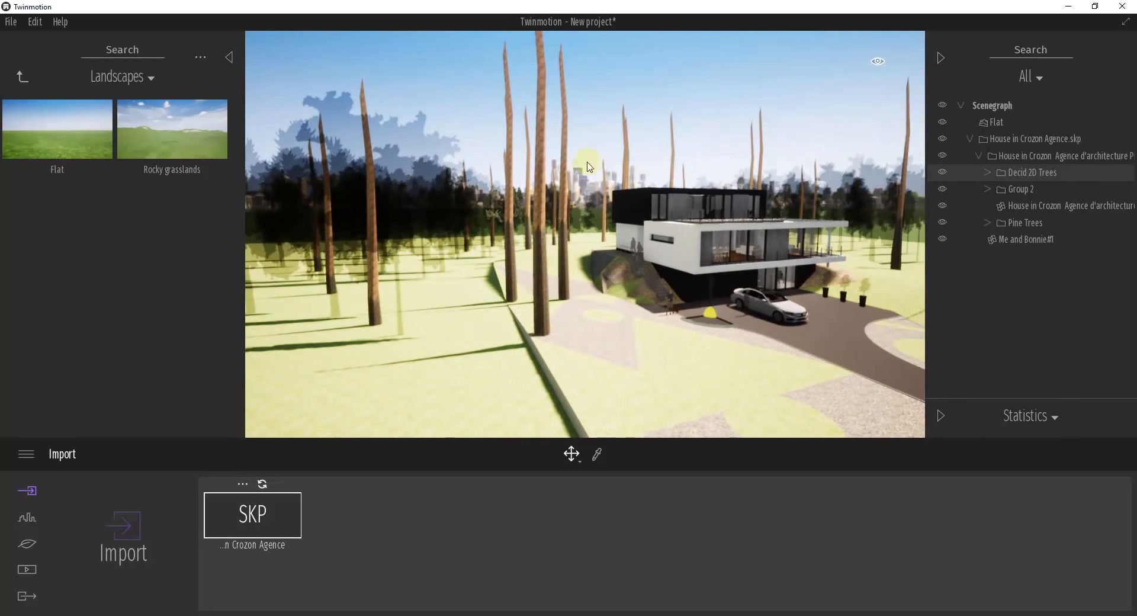
pyautogui.click(543, 202)
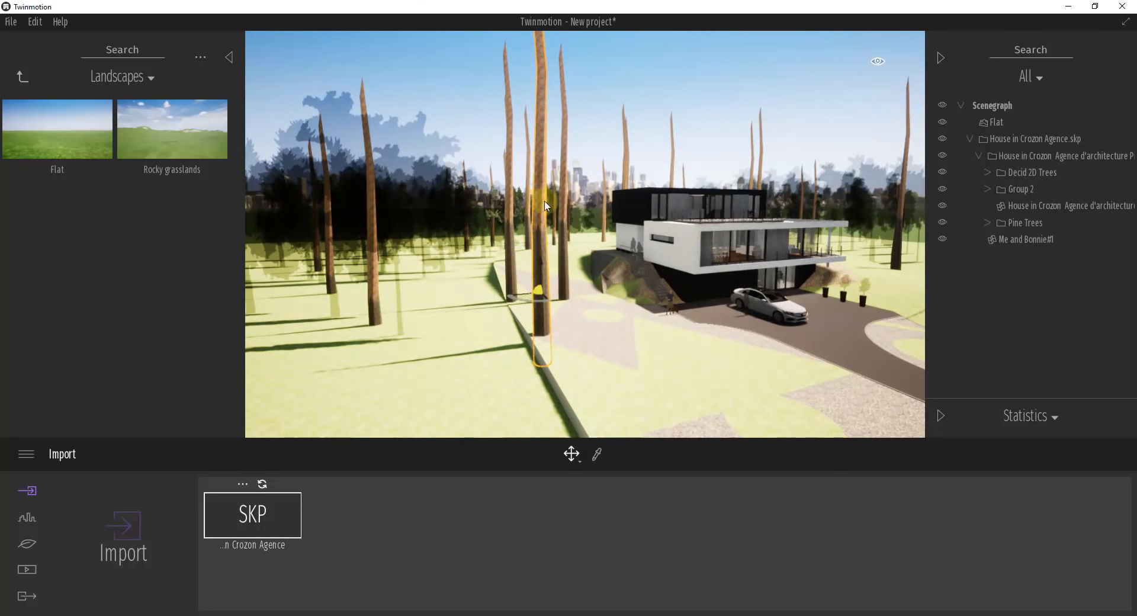
pyautogui.click(987, 223)
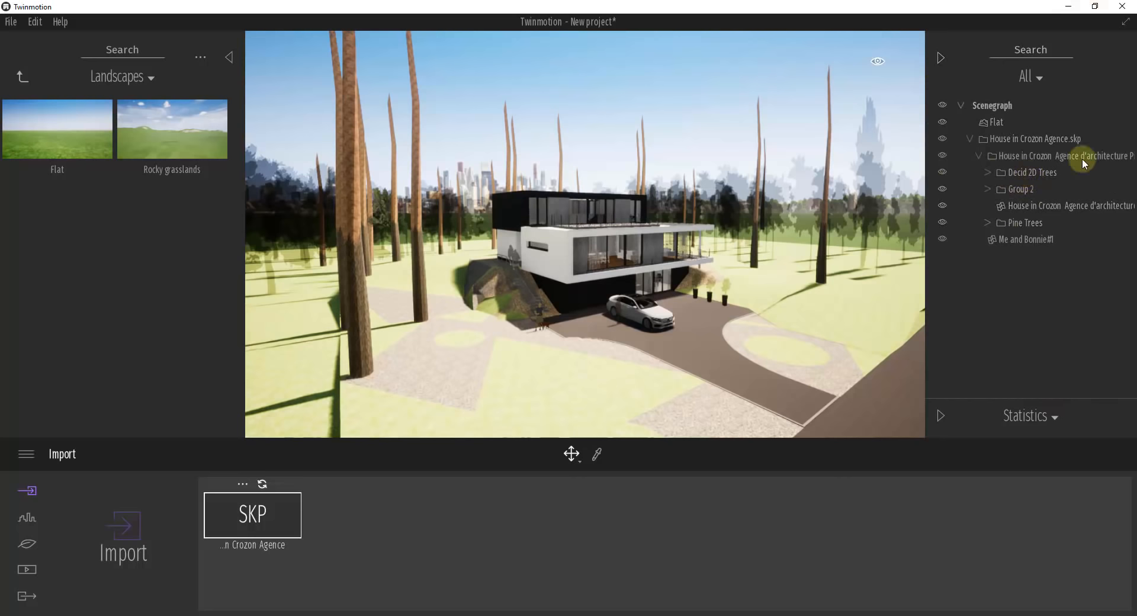
pyautogui.moveTo(747, 249); pyautogui.dragTo(745, 250, button='right')
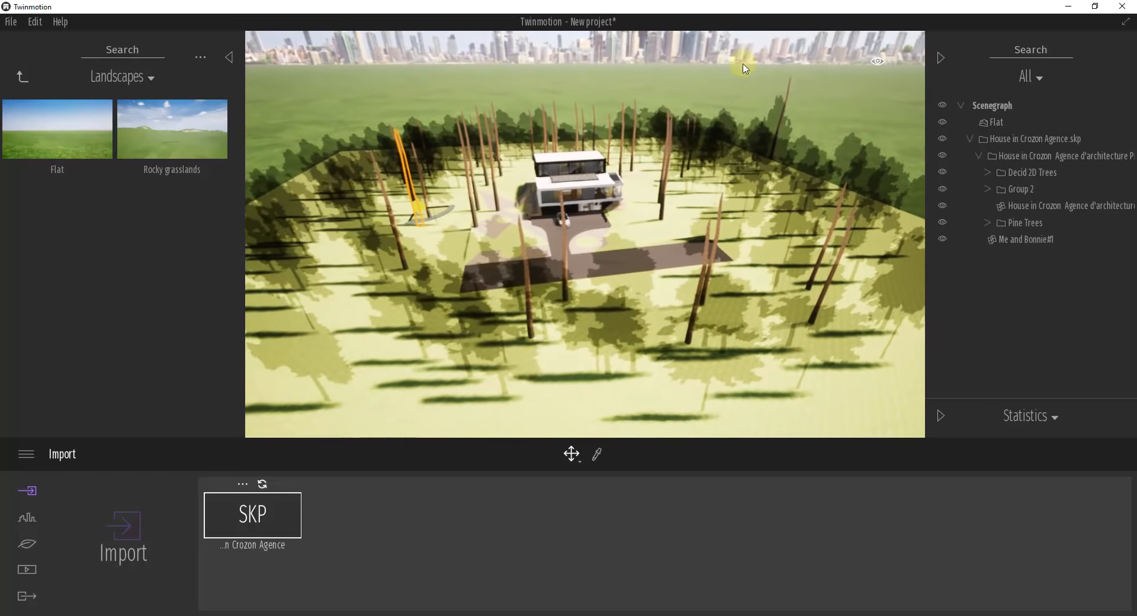
# - Expand the Decid 2D Trees folder in the Scenegraph and select all its trees, from SCF_Decid18 to the last SCF_Decid21
pyautogui.click(988, 173)
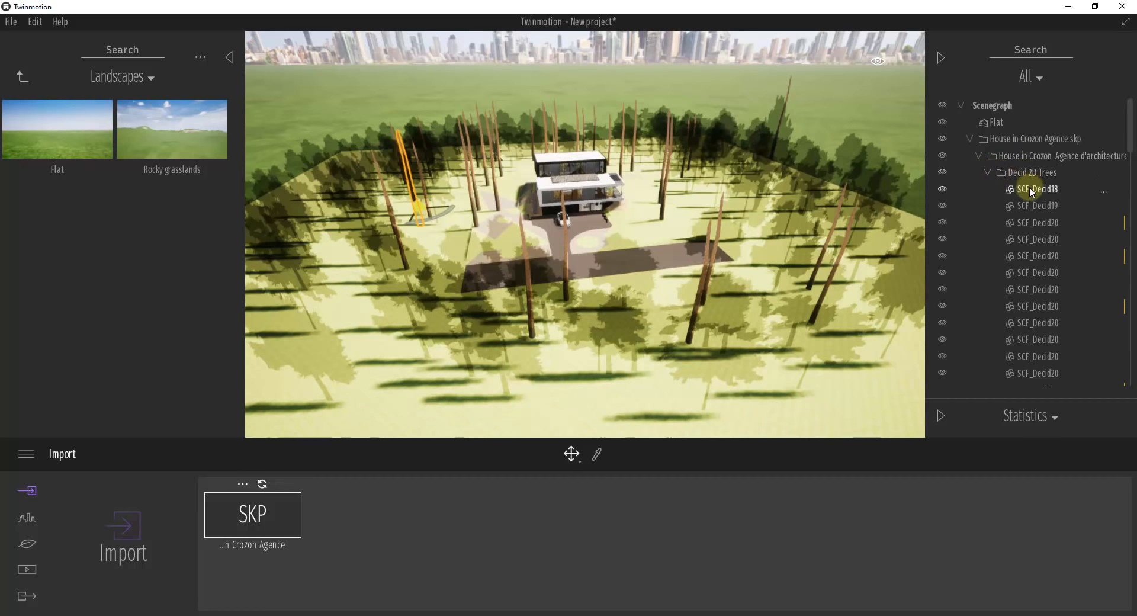
pyautogui.scroll(-5, 1033, 234)
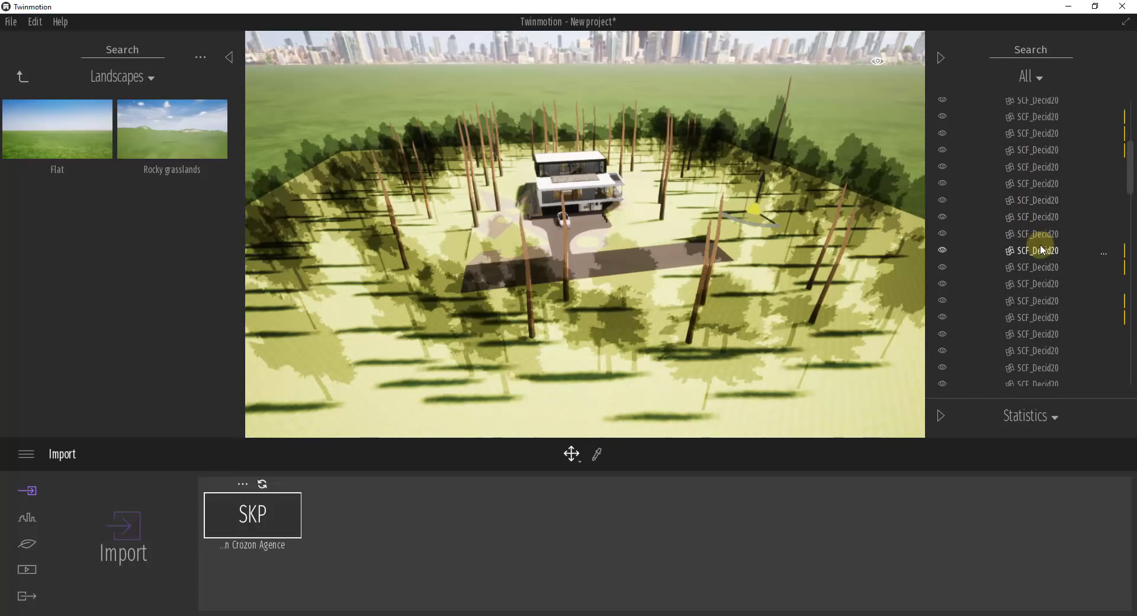
pyautogui.scroll(-10, 1042, 250)
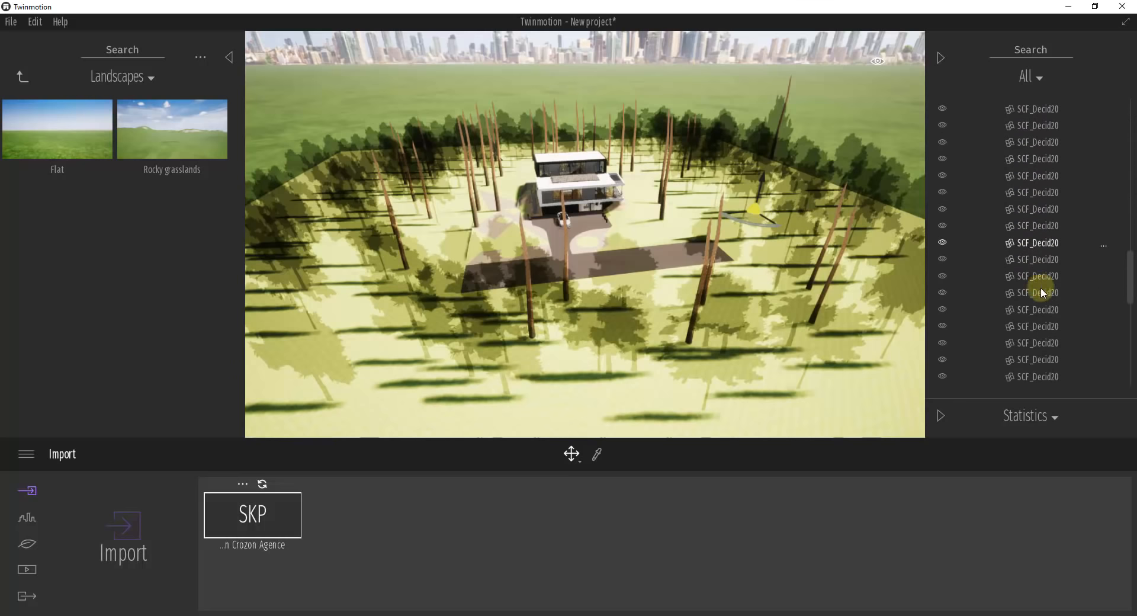
pyautogui.scroll(-10, 1043, 293)
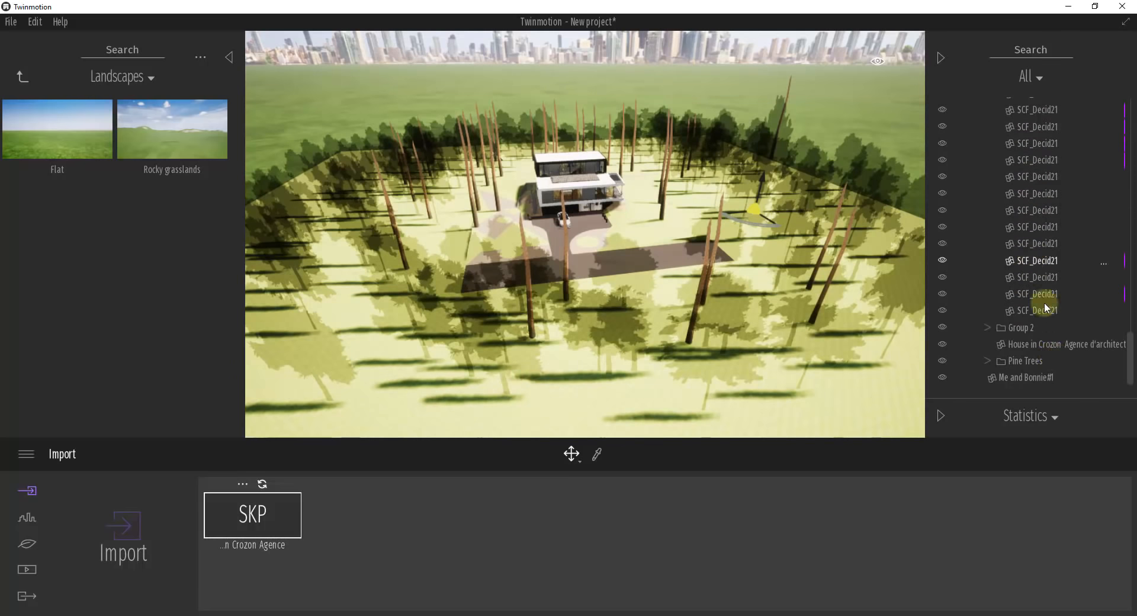
pyautogui.keyDown('shift'); pyautogui.click(1044, 309); pyautogui.keyUp('shift')
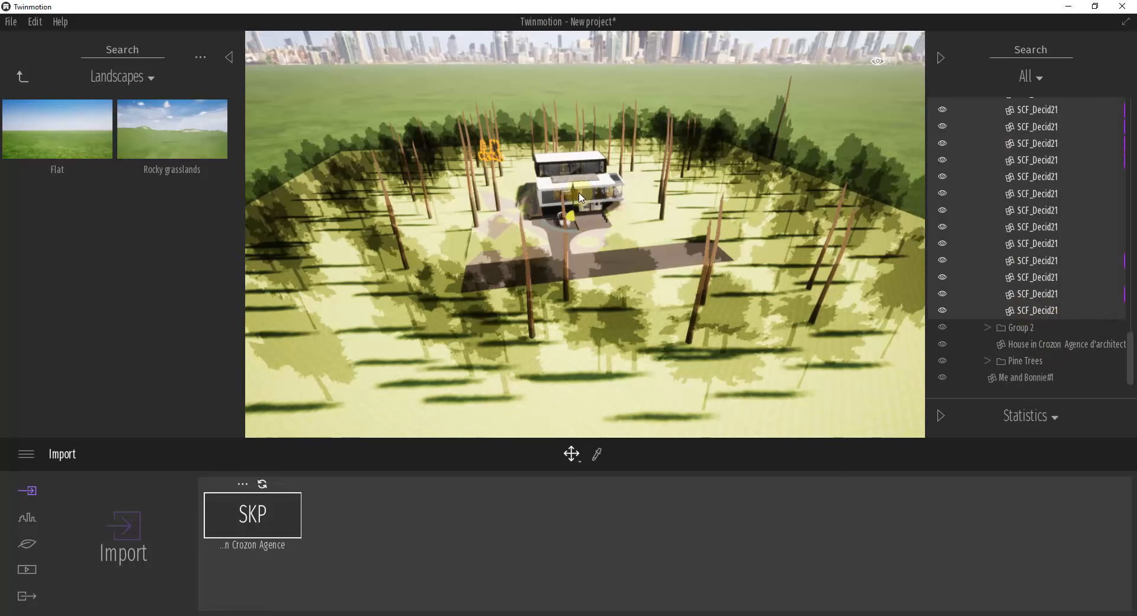
# - Try moving all the selected 2D trees together in the scene, and undo the move
pyautogui.moveTo(575, 194); pyautogui.dragTo(585, 177)
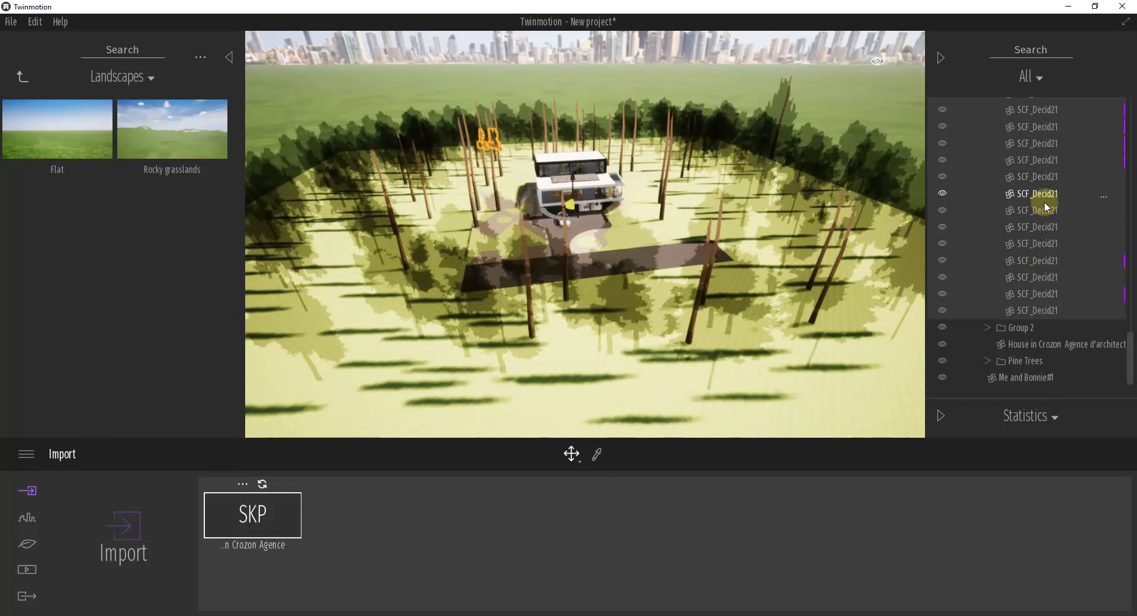
pyautogui.hotkey('ctrl', 'z')
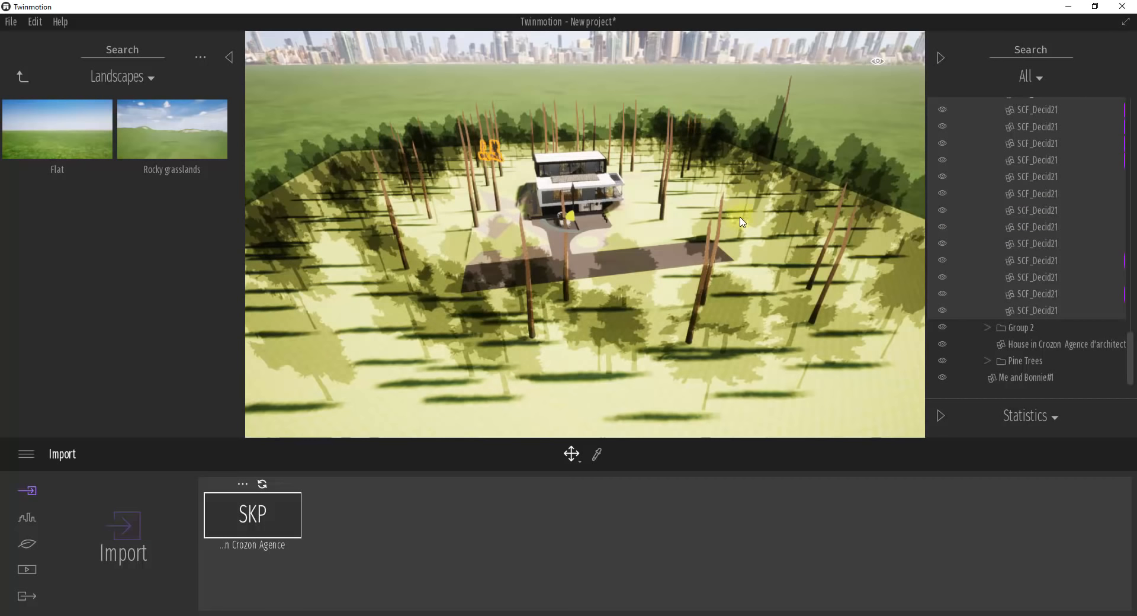
pyautogui.scroll(5, 772, 212)
pyautogui.keyDown('shift'); pyautogui.moveTo(773, 212); pyautogui.dragTo(775, 209, button='middle'); pyautogui.keyUp('shift')
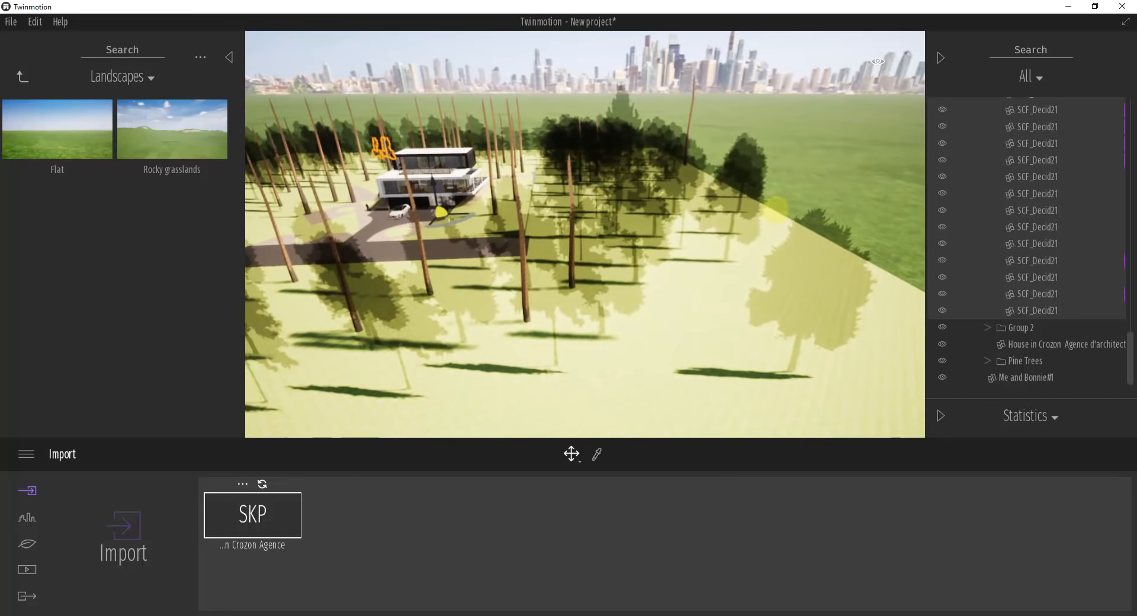
# - Start Replace object for the selected 2D trees and open the Trees folder of the Vegetation and landscape library
pyautogui.rightClick(1040, 144)
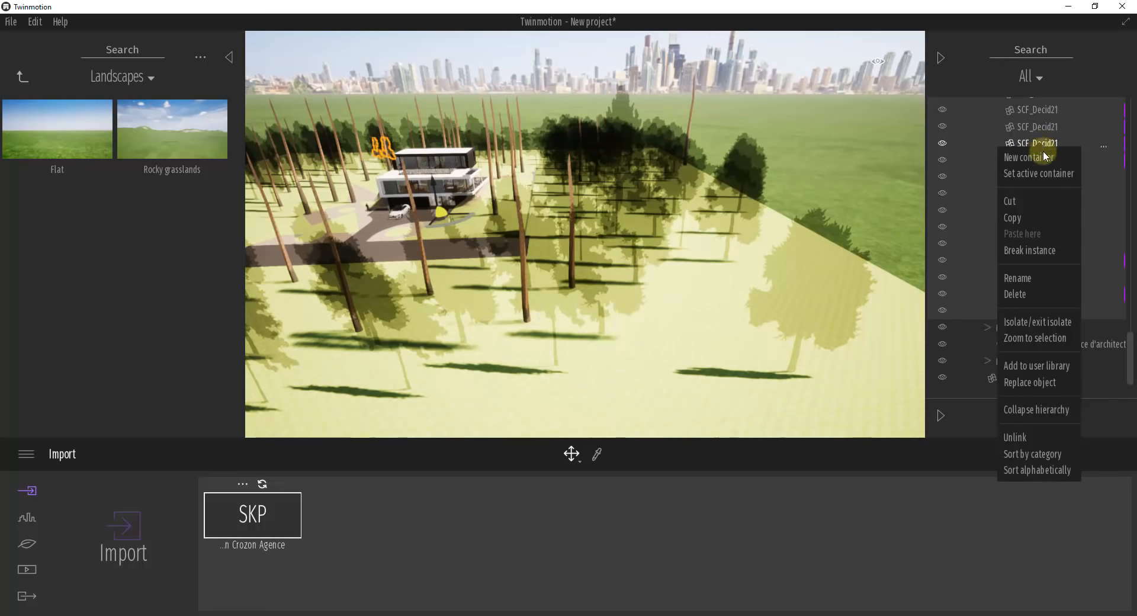
pyautogui.click(1034, 382)
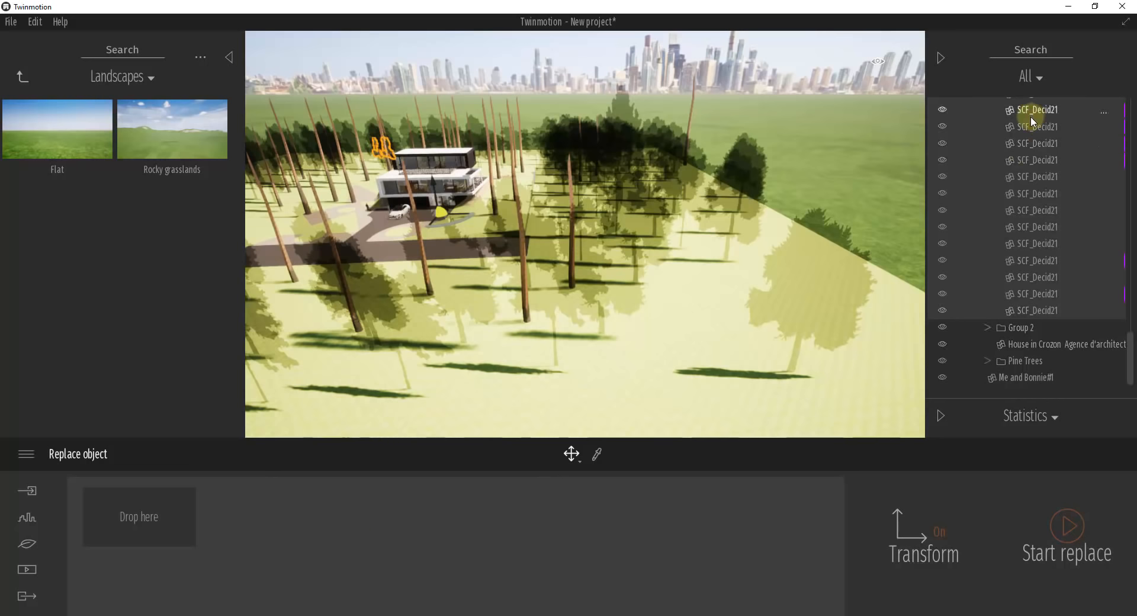
pyautogui.click(118, 78)
pyautogui.click(118, 109)
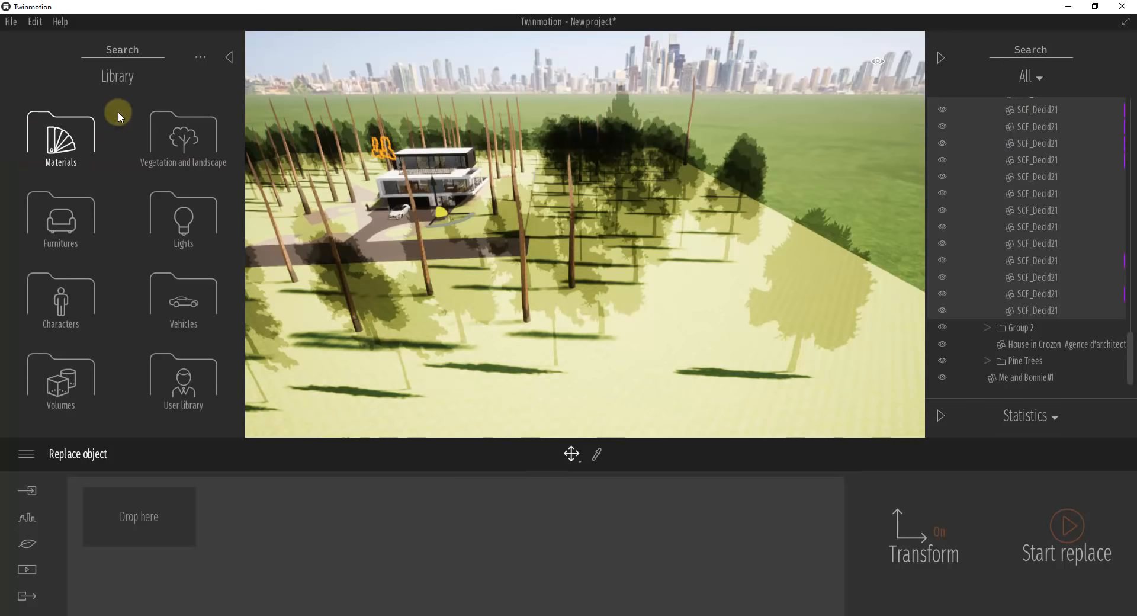
pyautogui.click(188, 138)
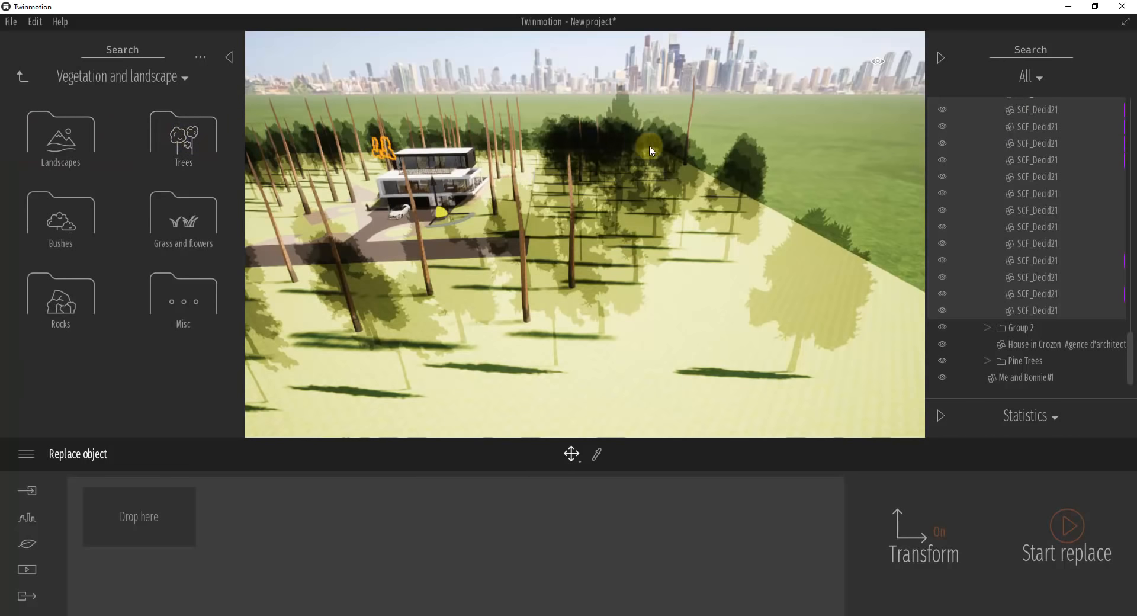
pyautogui.click(181, 138)
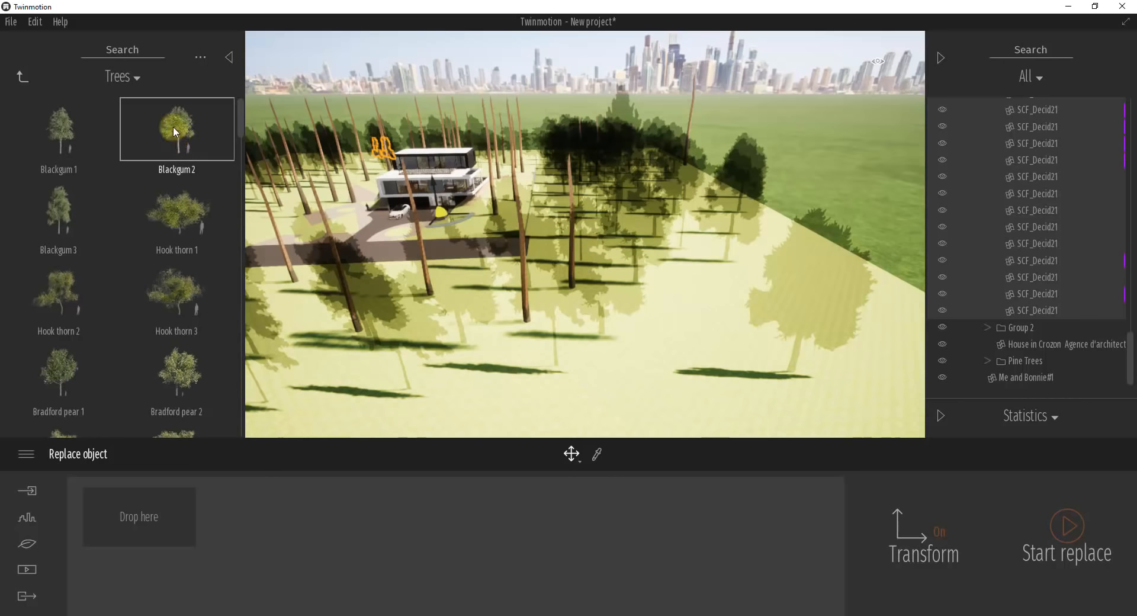
# - Replace all the selected 2D trees with the Blackgum 3 tree from the library
pyautogui.moveTo(89, 208); pyautogui.dragTo(579, 206)
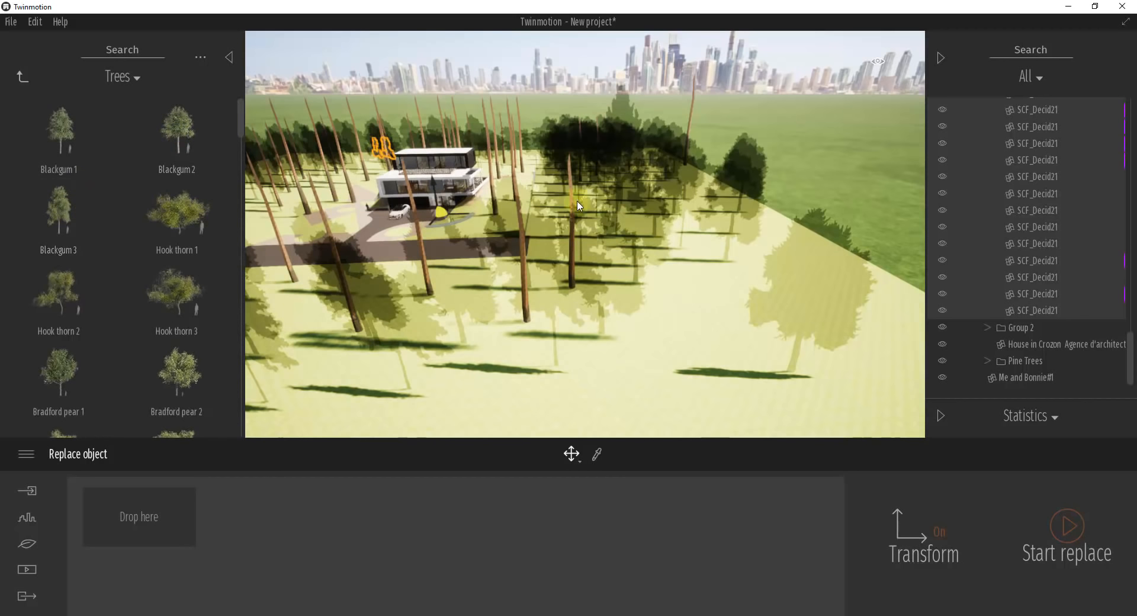
pyautogui.moveTo(66, 229); pyautogui.dragTo(148, 516)
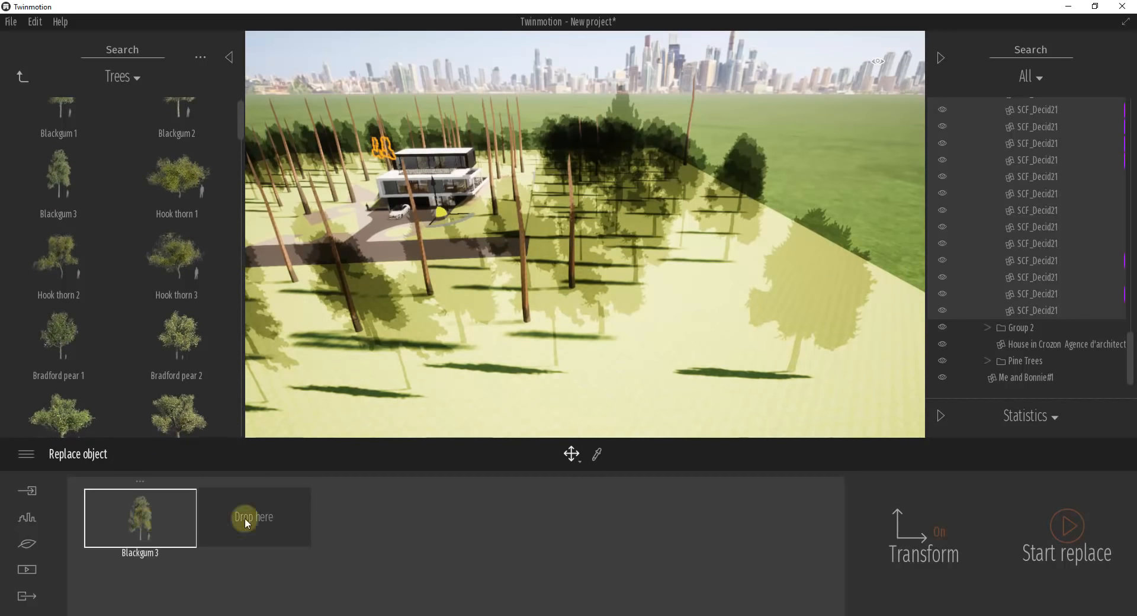
pyautogui.click(1056, 527)
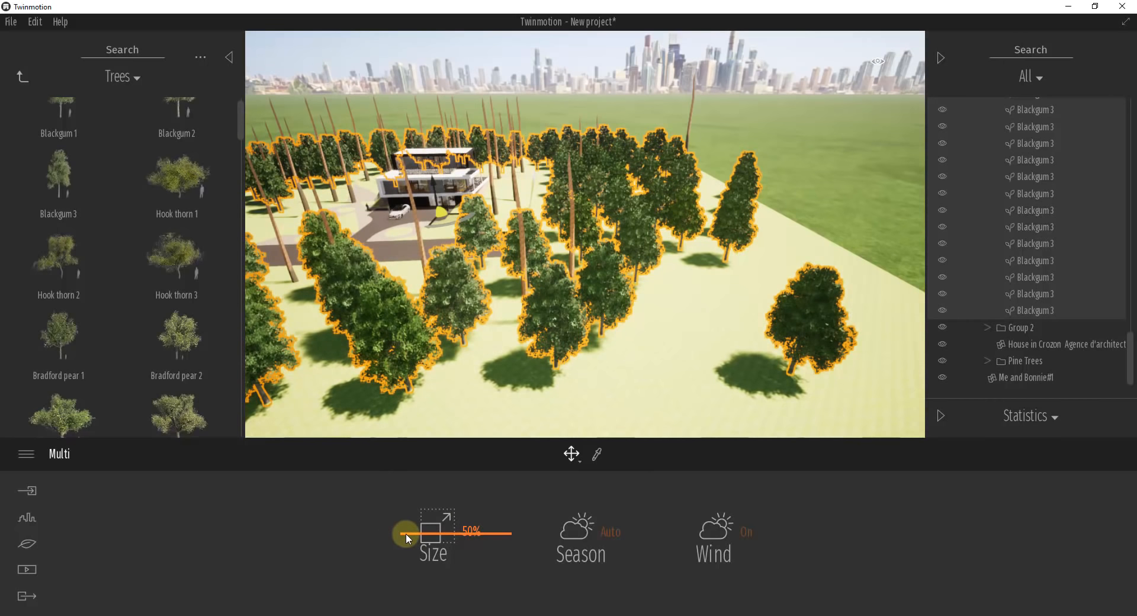
# - Set the size of the selected Blackgum 3 trees to 61% and check them around the house
pyautogui.moveTo(406, 533); pyautogui.dragTo(405, 531)
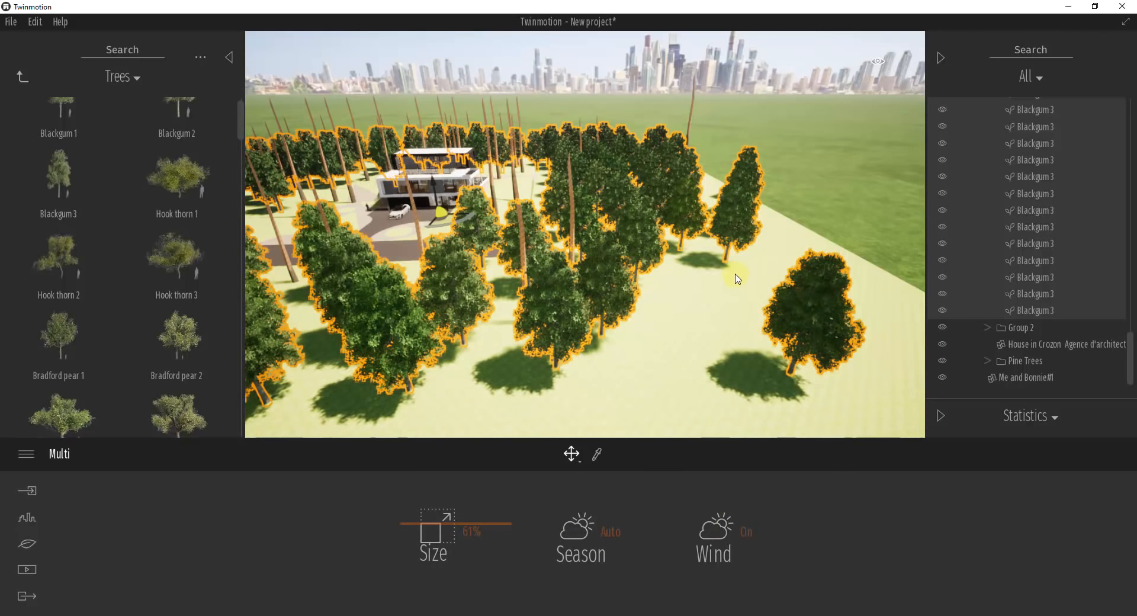
pyautogui.moveTo(755, 296); pyautogui.dragTo(753, 294, button='right')
pyautogui.press('w')
pyautogui.press('s')
pyautogui.press('w')
pyautogui.press('e')
pyautogui.press('a')
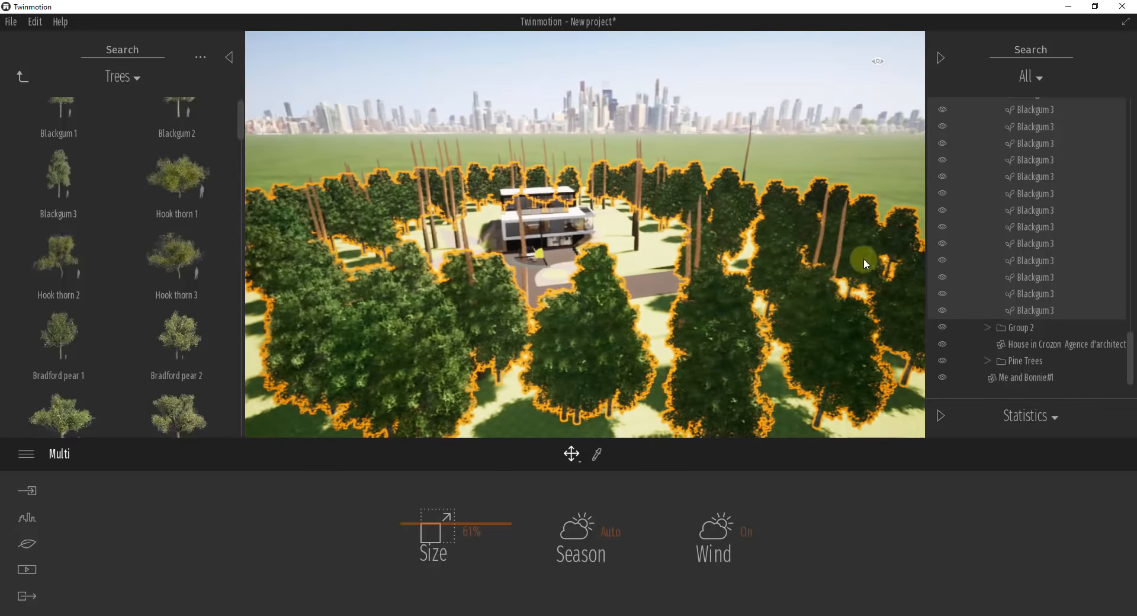
# - Undo the size change and the Blackgum 3 replacement
pyautogui.moveTo(643, 247); pyautogui.dragTo(644, 247, button='right')
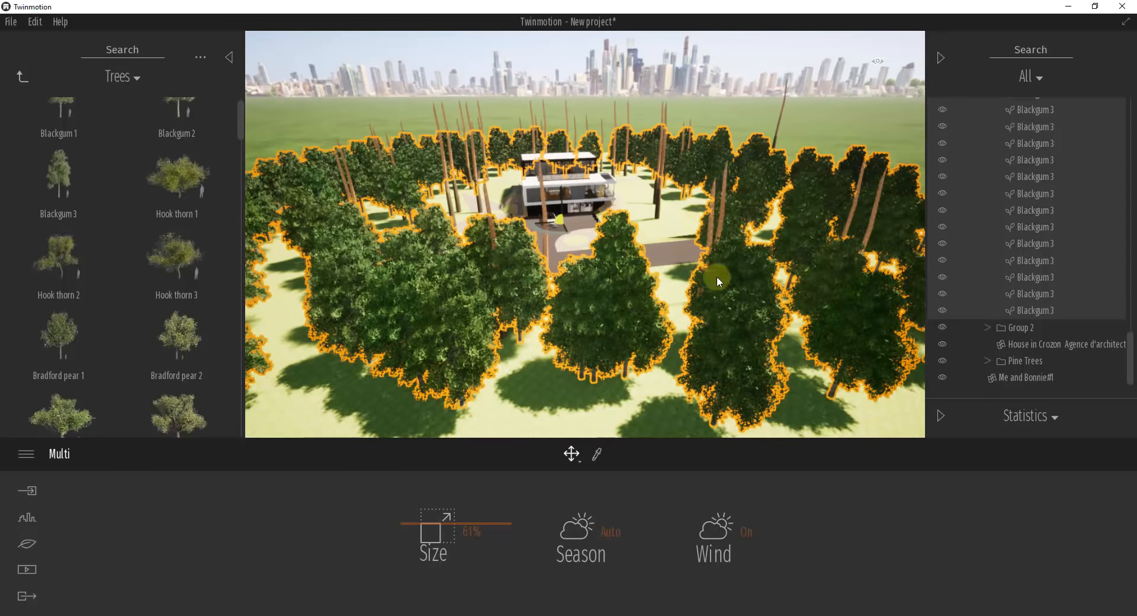
pyautogui.hotkey('ctrl', 'z')
pyautogui.hotkey('ctrl', 'z')
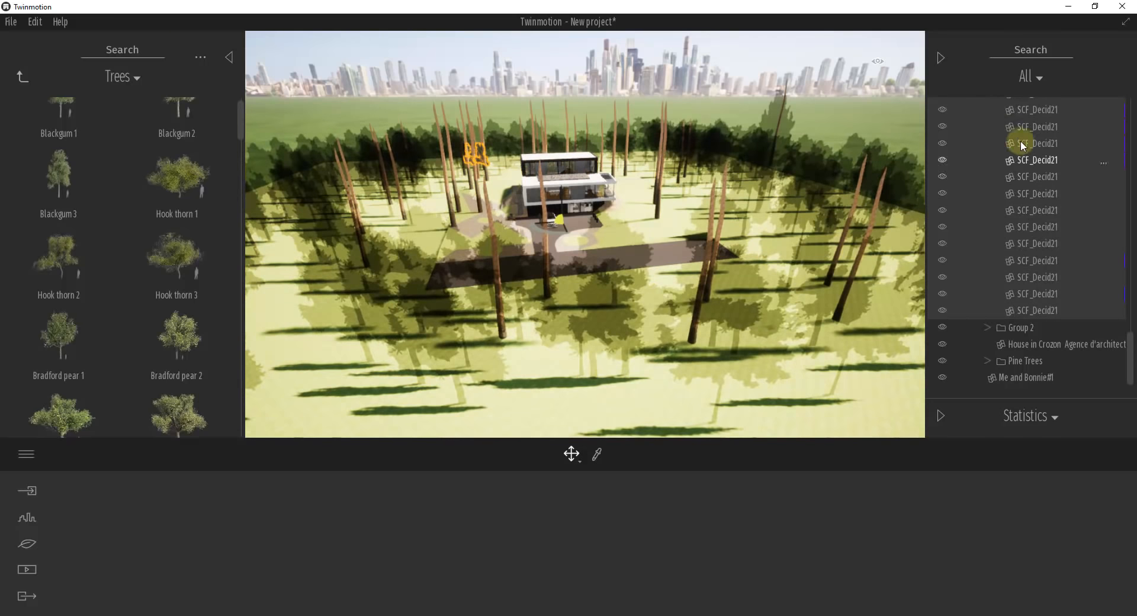
# - Replace the selected 2D trees with a mix of Blackgum 1, Blackgum 2 and Blackgum 3
pyautogui.rightClick(1034, 230)
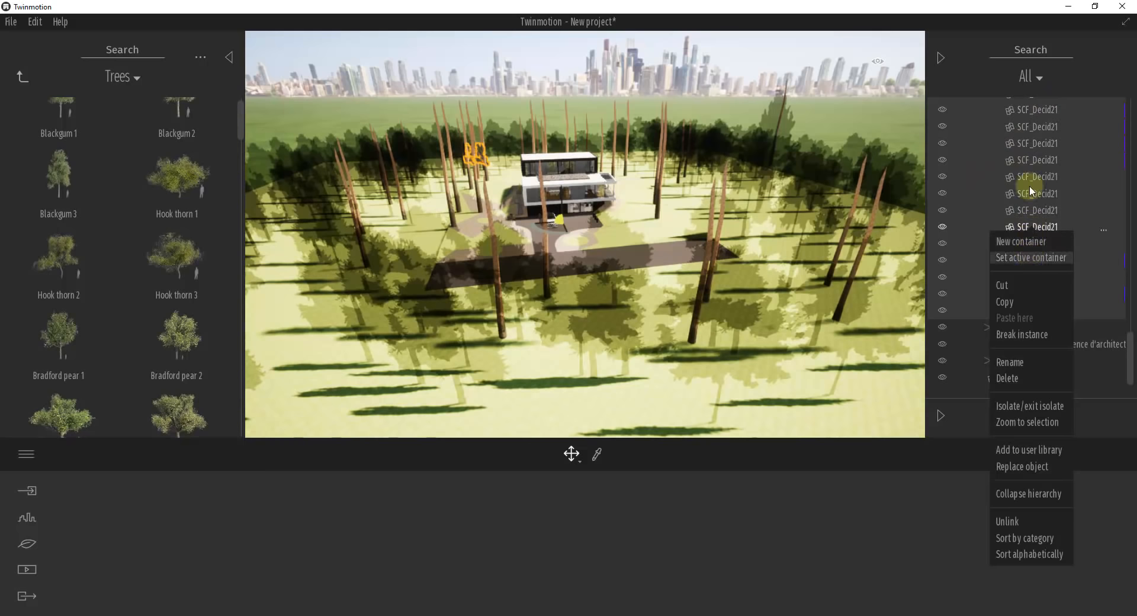
pyautogui.click(1022, 468)
pyautogui.scroll(1, 146, 204)
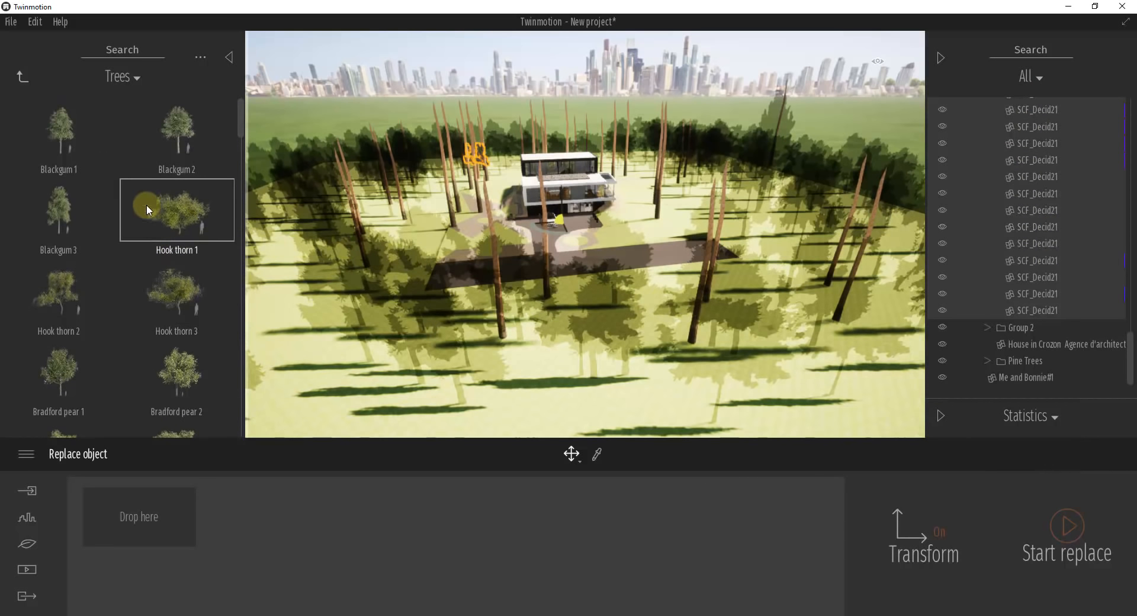
pyautogui.moveTo(72, 139); pyautogui.dragTo(140, 512)
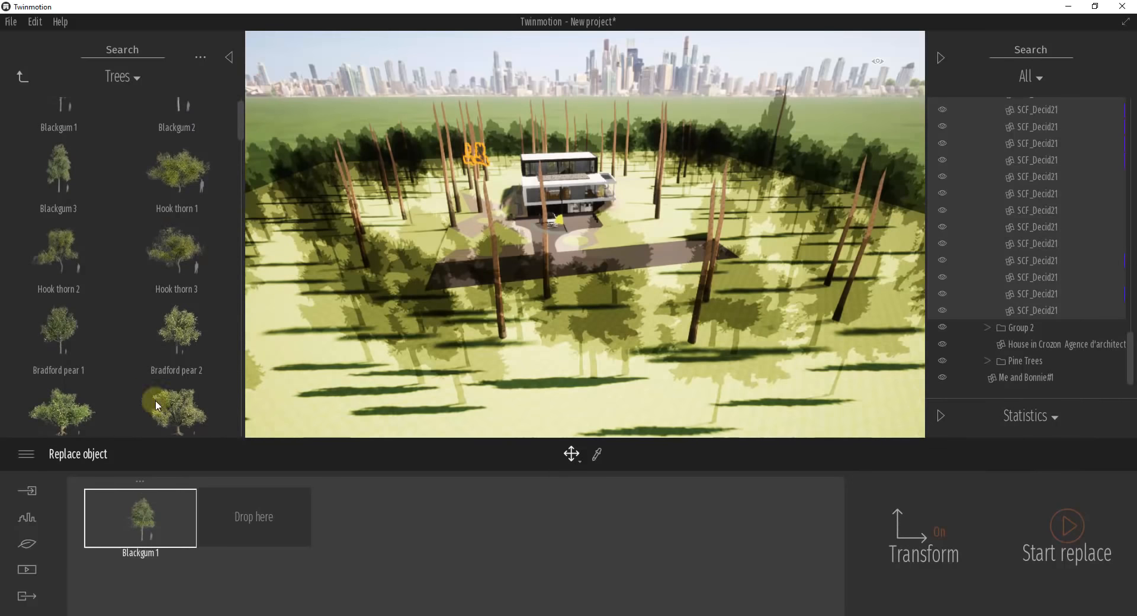
pyautogui.moveTo(170, 129); pyautogui.dragTo(229, 474)
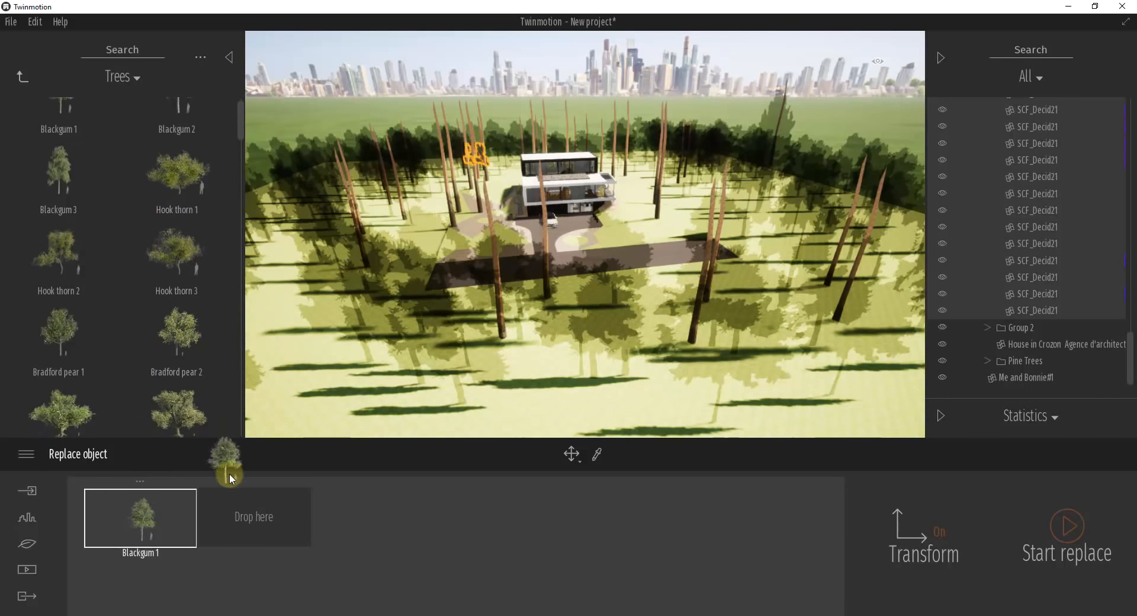
pyautogui.moveTo(250, 510); pyautogui.dragTo(252, 511)
pyautogui.moveTo(75, 201); pyautogui.dragTo(429, 491)
pyautogui.moveTo(519, 264)
pyautogui.mouseDown(button='right')
pyautogui.moveTo(551, 259)
pyautogui.moveTo(521, 260)
pyautogui.mouseUp(button='right')
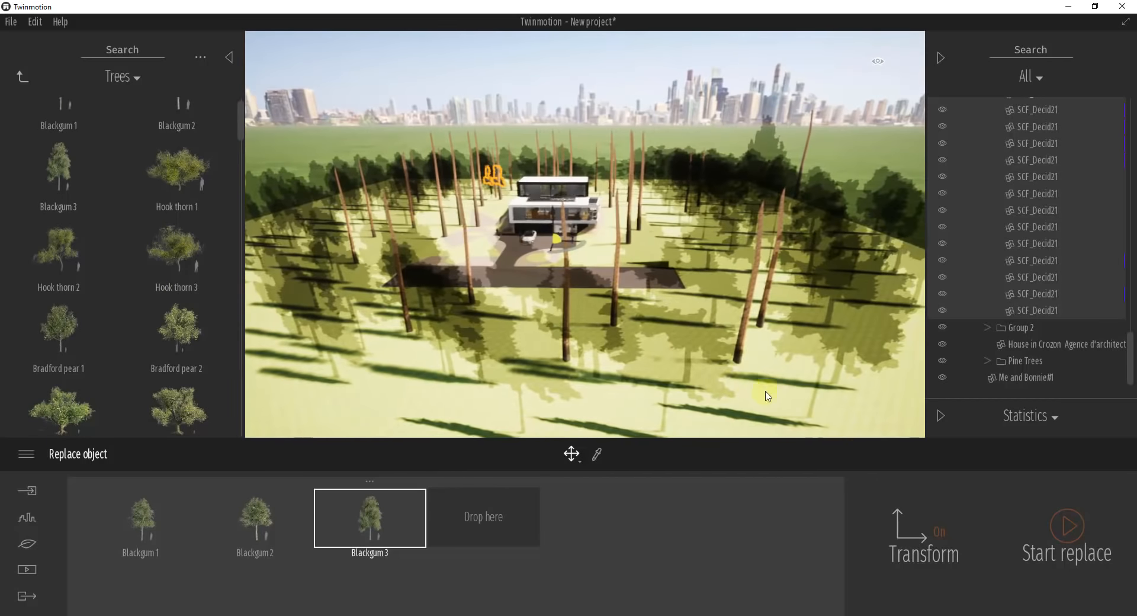
pyautogui.click(1068, 526)
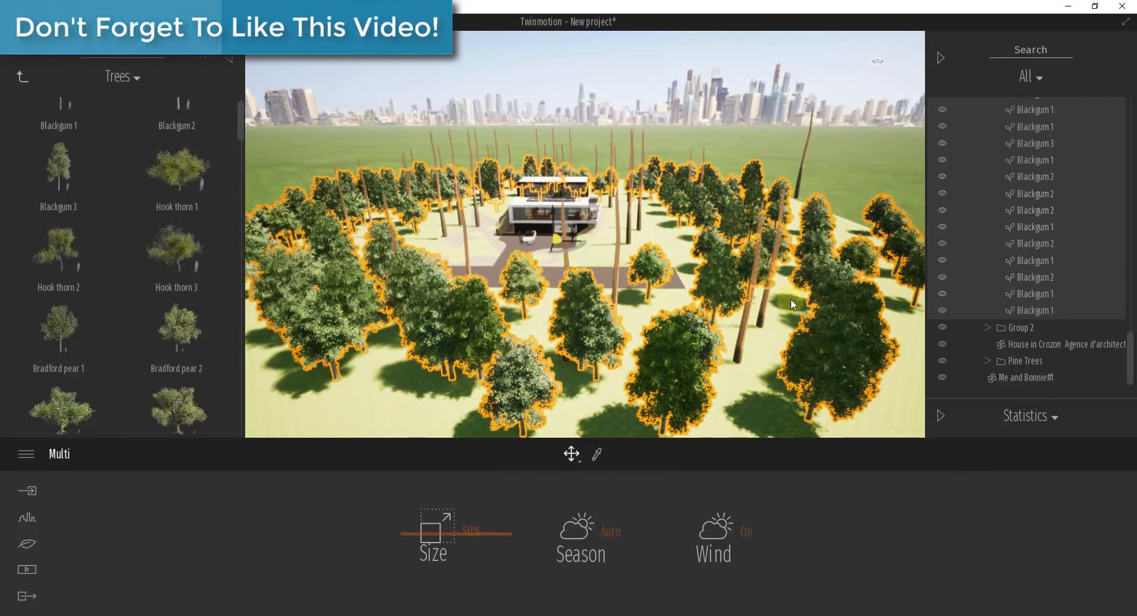
# - Zoom to a single Blackgum 3 tree from the Scenegraph and examine the mixed trees around the house
pyautogui.scroll(3, 1021, 201)
pyautogui.scroll(2, 1035, 202)
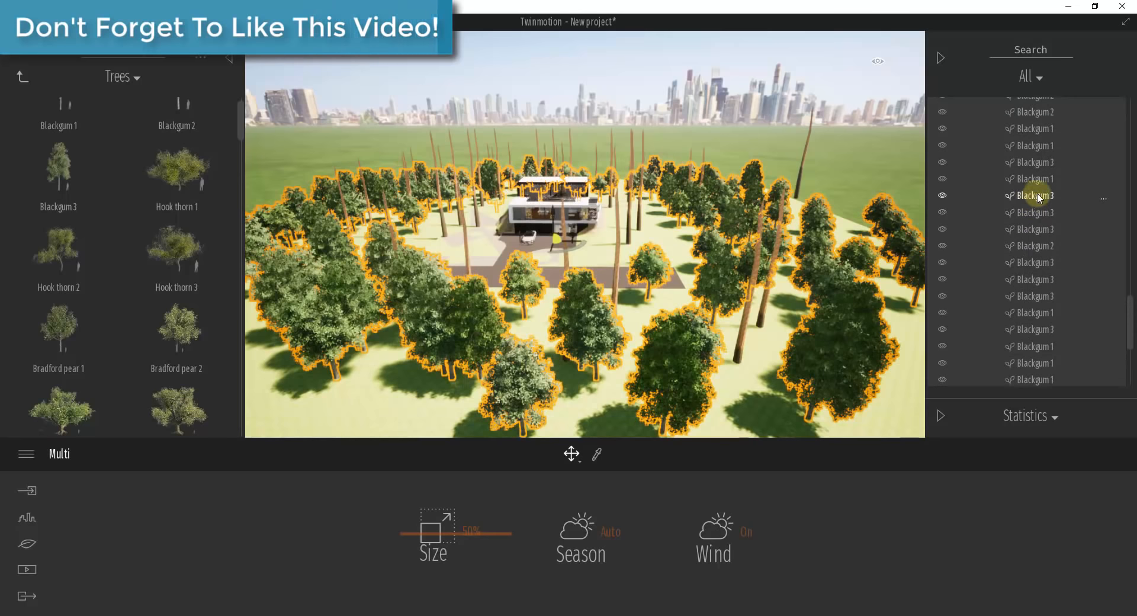
pyautogui.doubleClick(1031, 171)
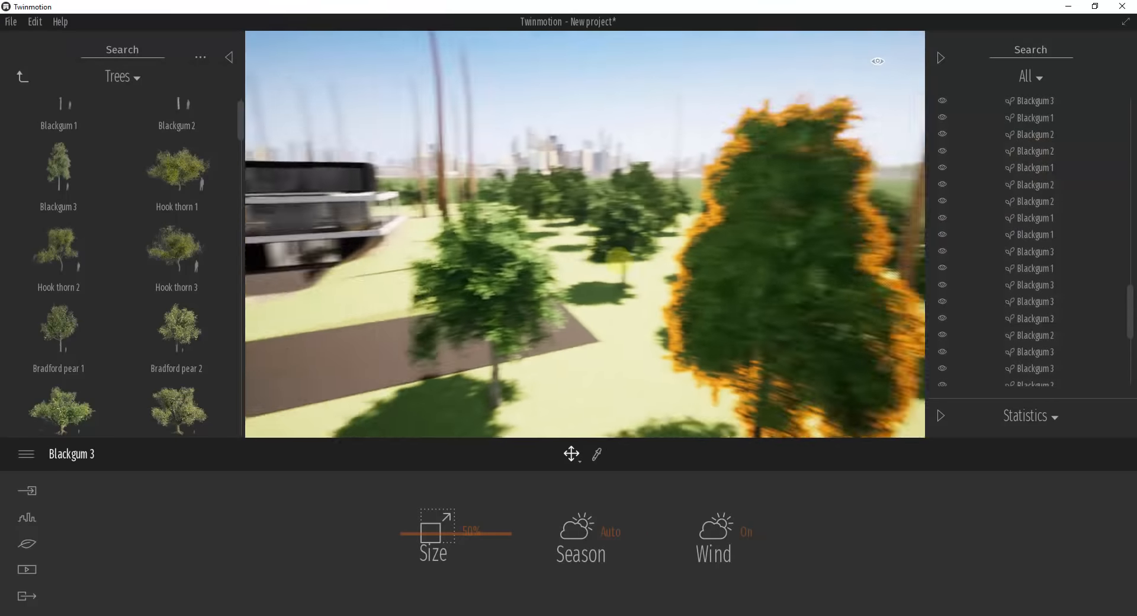
pyautogui.press('s')
pyautogui.moveTo(620, 259); pyautogui.dragTo(603, 259, button='right')
pyautogui.press('a')
pyautogui.press('e')
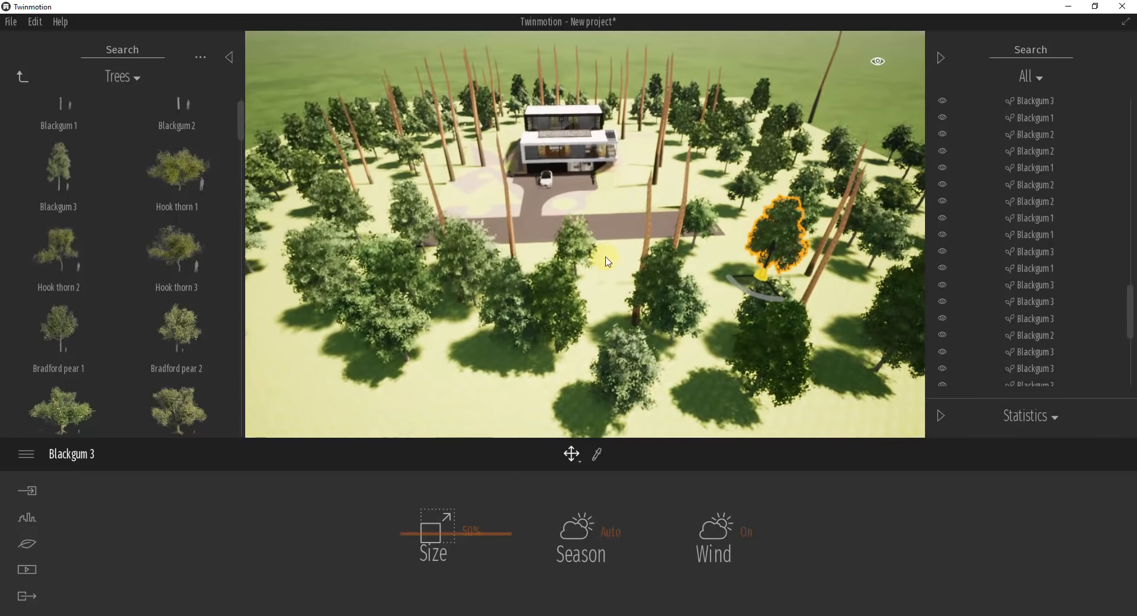
# - Undo the mixed Blackgum replacement to restore the selected 2D trees
pyautogui.hotkey('ctrl', 'a')
pyautogui.press('Delete')
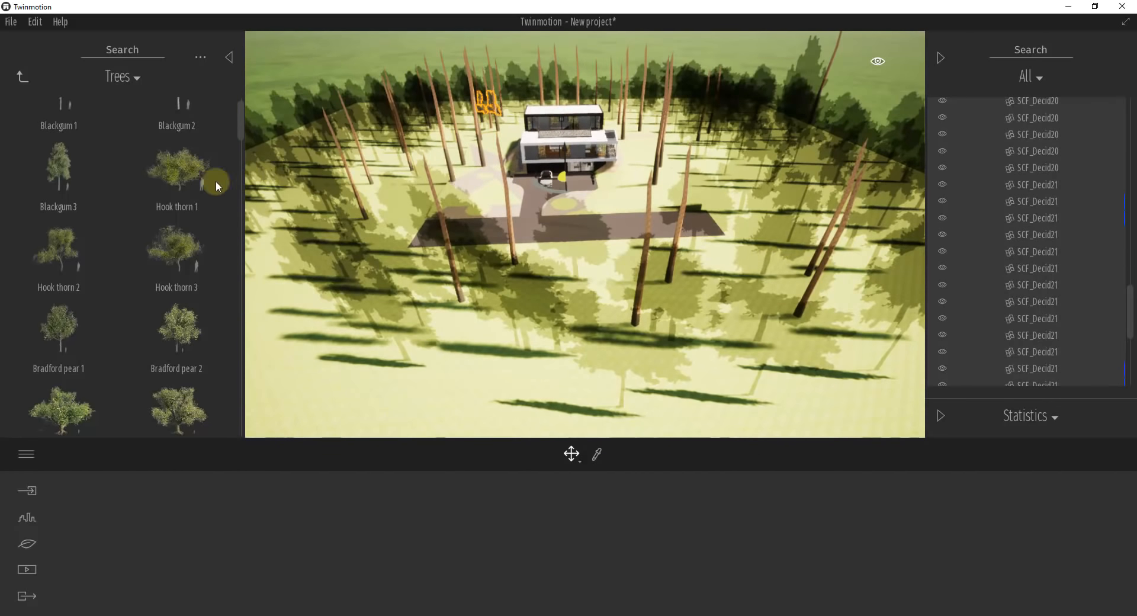
# - Start a Replace object operation on the selected 2D trees with Blackgum 1 and Blackgum 3 as replacements
pyautogui.rightClick(1001, 169)
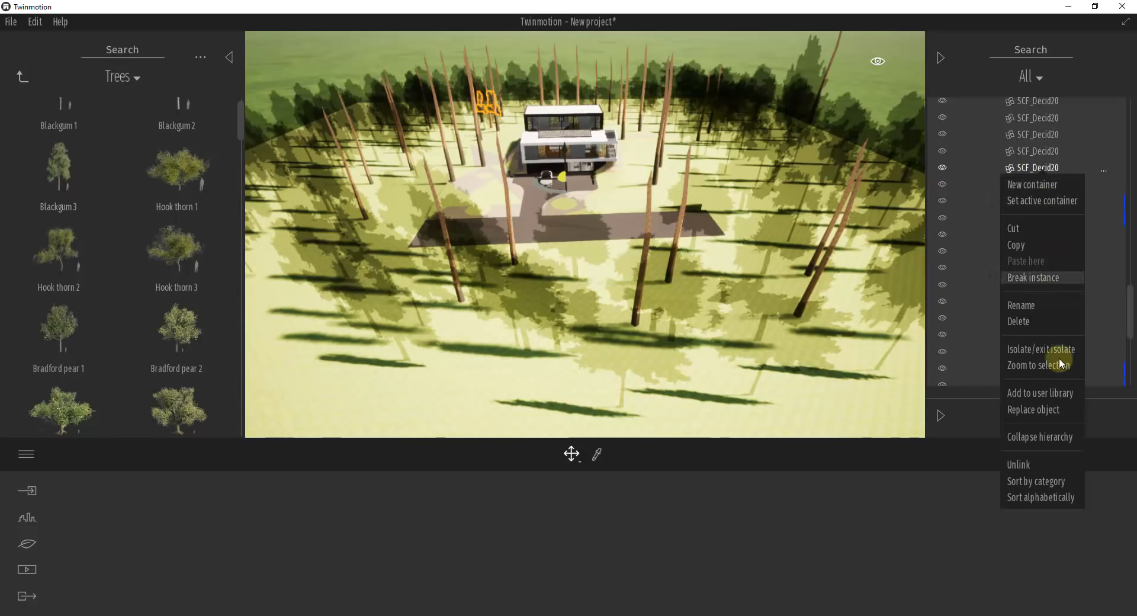
pyautogui.click(1040, 412)
pyautogui.scroll(1, 88, 162)
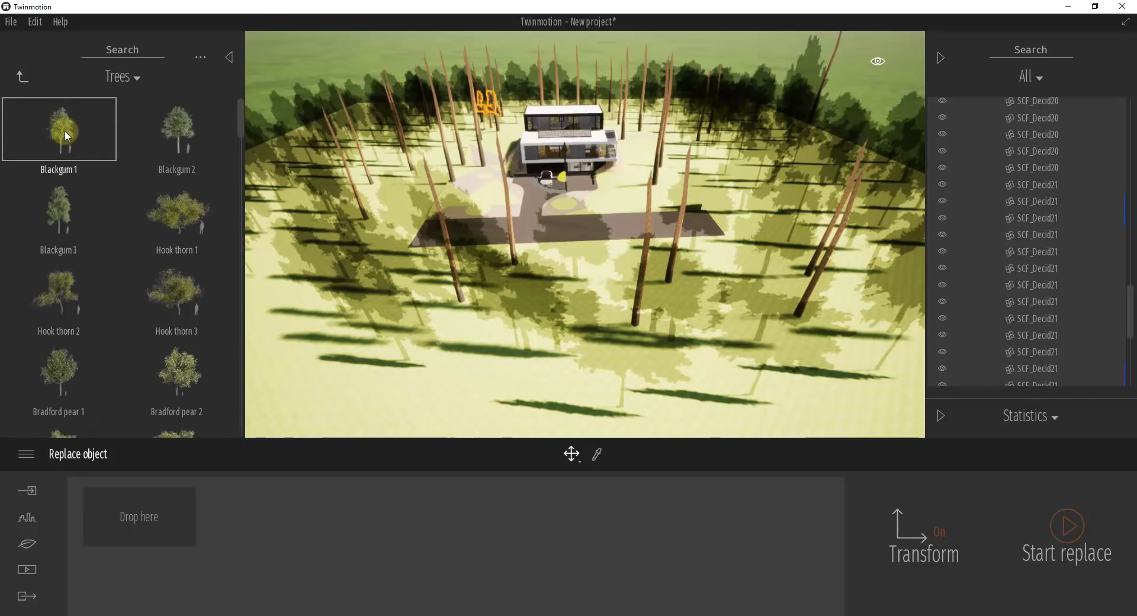
pyautogui.moveTo(65, 132); pyautogui.dragTo(131, 517)
pyautogui.moveTo(55, 160); pyautogui.dragTo(225, 500)
# - Add American elm 3 and White birch 2 from the Trees library to the replacement set
pyautogui.scroll(-4, 178, 292)
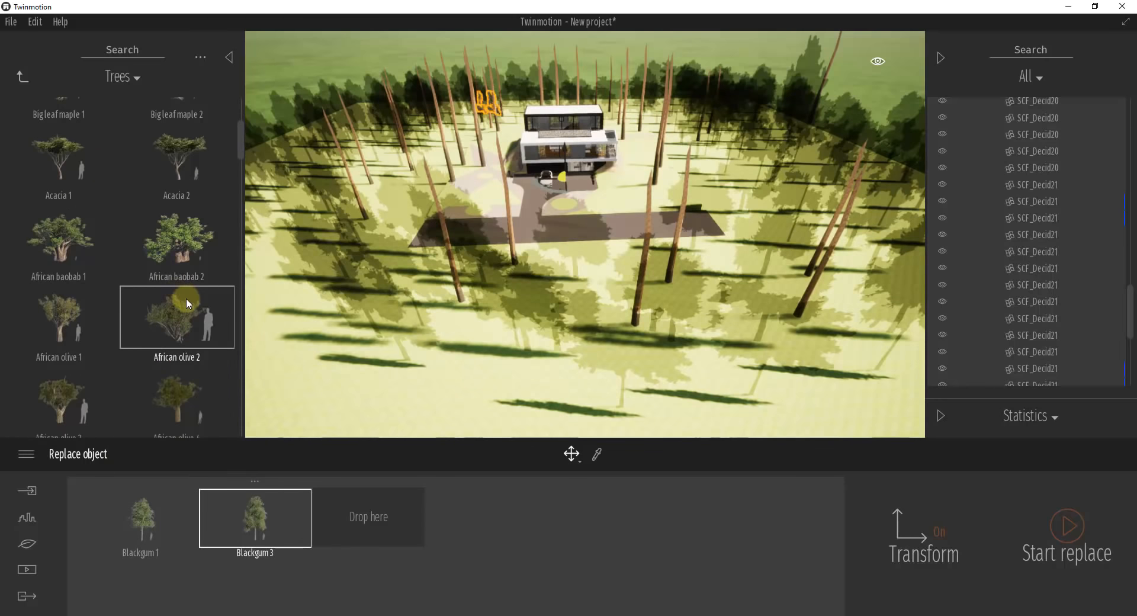
pyautogui.scroll(-4, 202, 308)
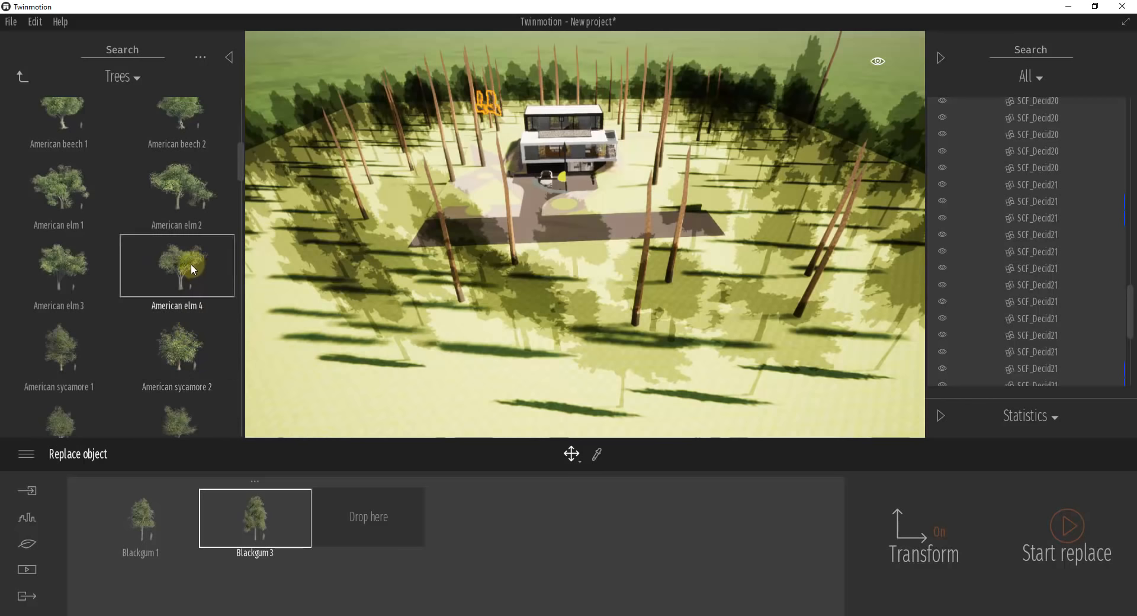
pyautogui.moveTo(54, 267); pyautogui.dragTo(369, 515)
pyautogui.scroll(-8, 169, 299)
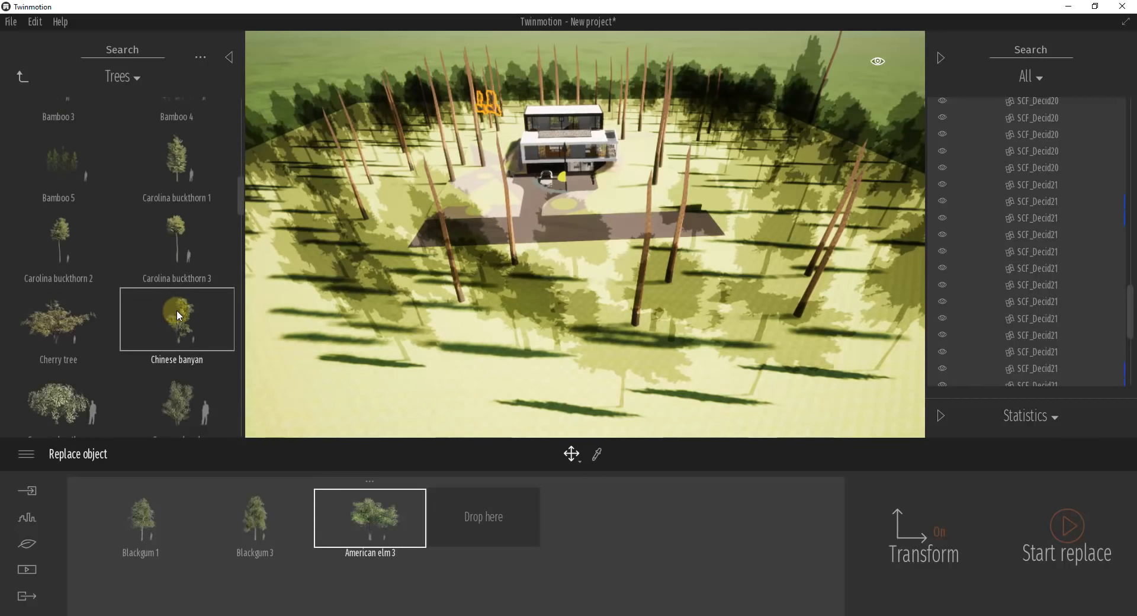
pyautogui.scroll(-10, 179, 313)
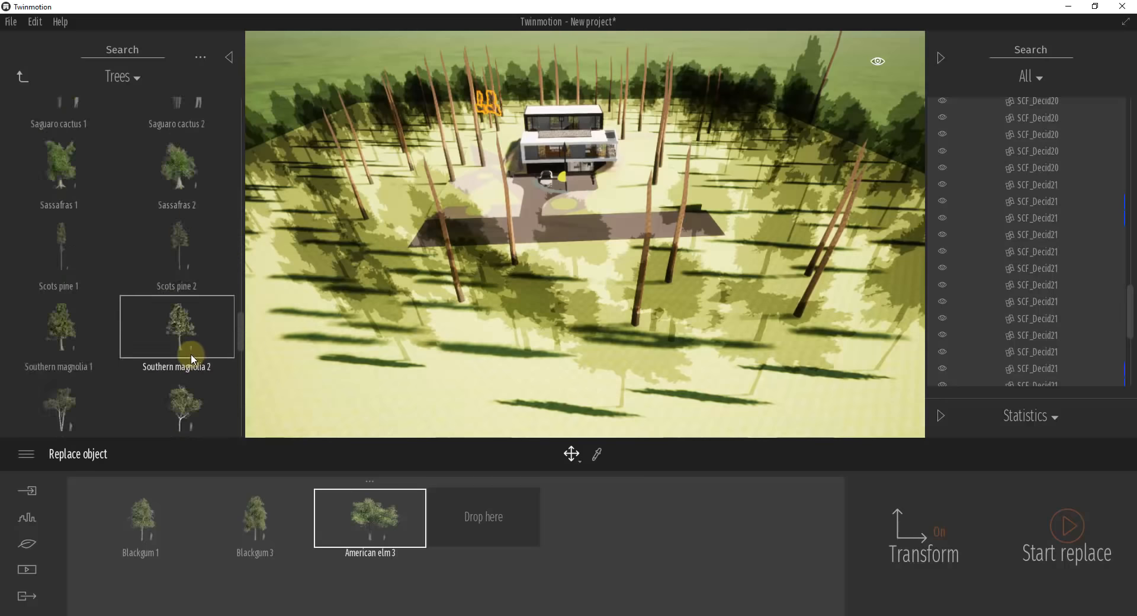
pyautogui.moveTo(193, 288); pyautogui.dragTo(370, 456)
pyautogui.moveTo(493, 504); pyautogui.dragTo(493, 505)
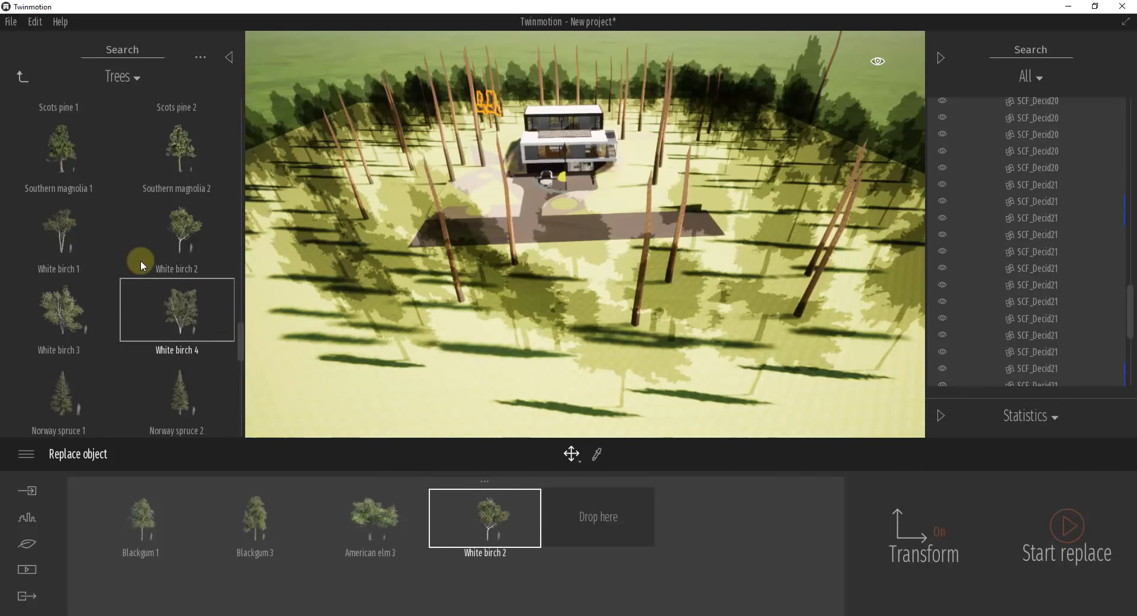
# - Run the replacement of the 2D trees with the mix of Blackgum 1, Blackgum 3, American elm 3 and White birch 2
pyautogui.scroll(-10, 168, 264)
pyautogui.scroll(-10, 180, 313)
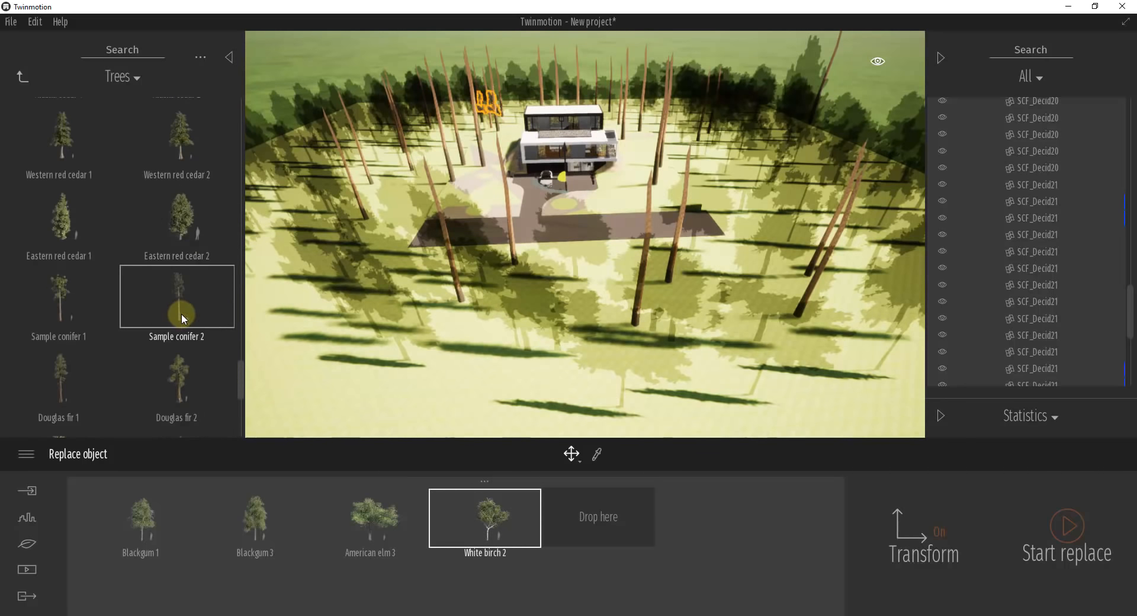
pyautogui.moveTo(187, 354); pyautogui.dragTo(567, 520)
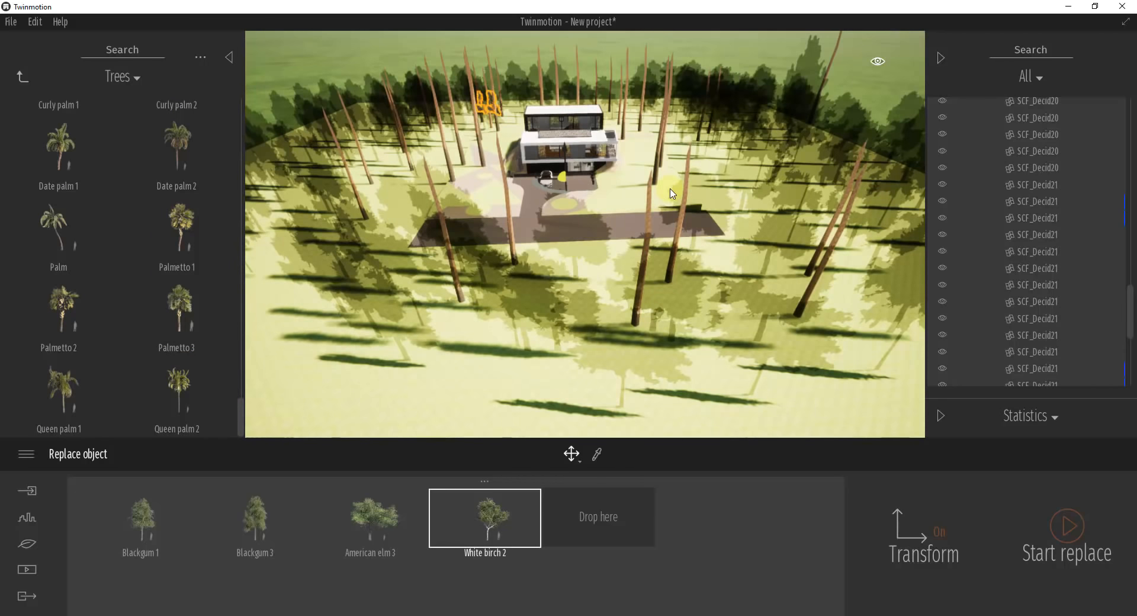
pyautogui.click(1063, 521)
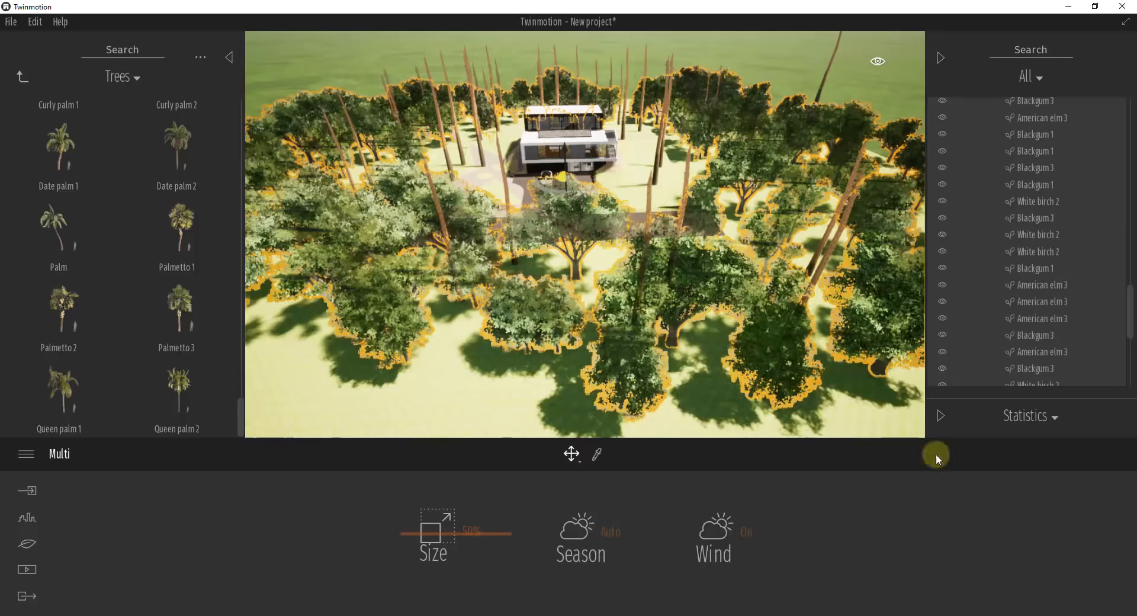
pyautogui.moveTo(658, 270); pyautogui.dragTo(653, 275, button='right')
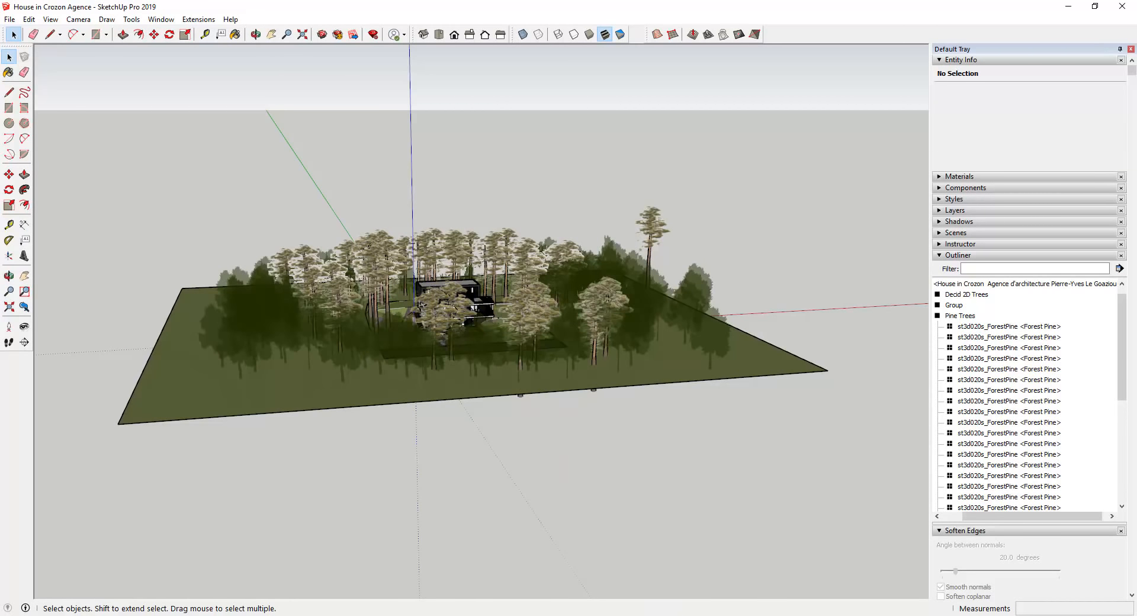
# - Return to Twinmotion, collapse the Decid 2D Trees folder and select the first ForestPine inside the Pine Trees folder
pyautogui.click(628, 303)
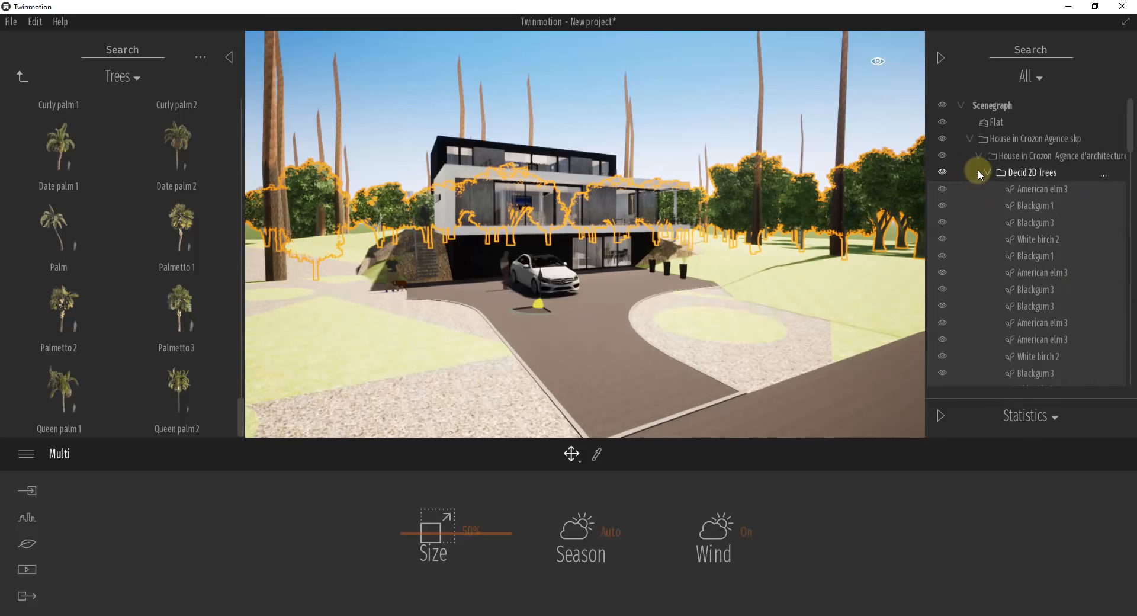
pyautogui.click(983, 172)
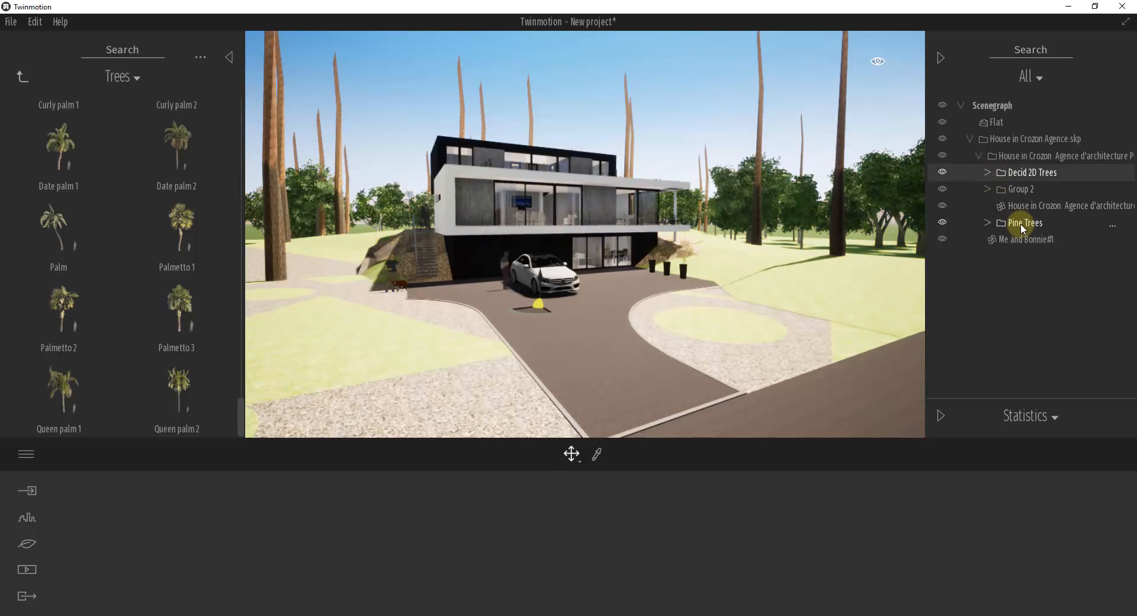
pyautogui.click(1020, 223)
pyautogui.click(984, 224)
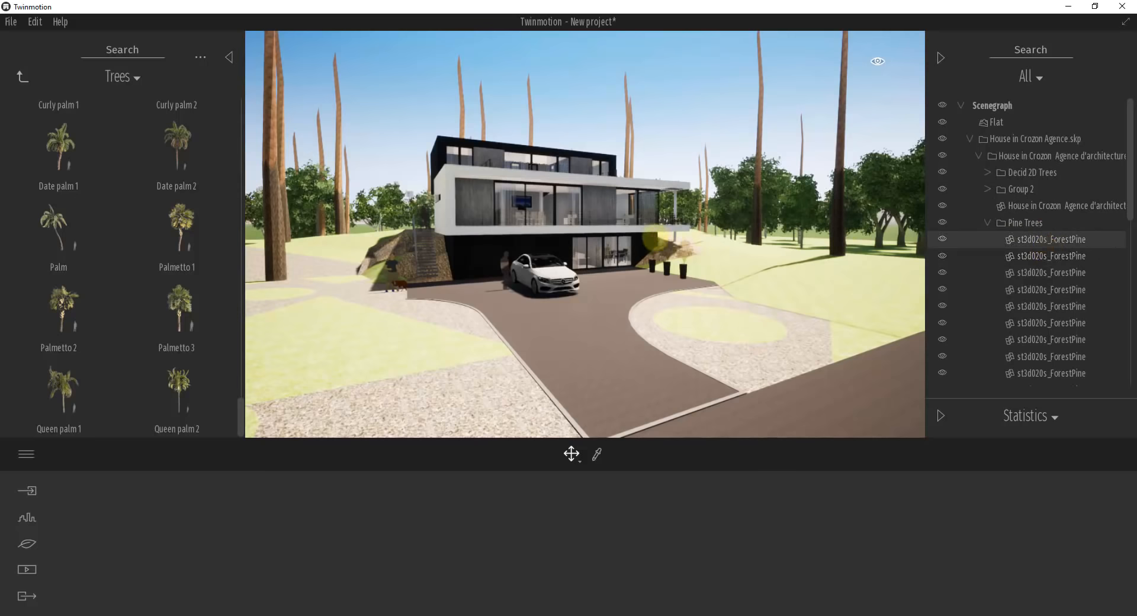
pyautogui.press('w')
pyautogui.moveTo(655, 238); pyautogui.dragTo(663, 241, button='right')
pyautogui.press('e')
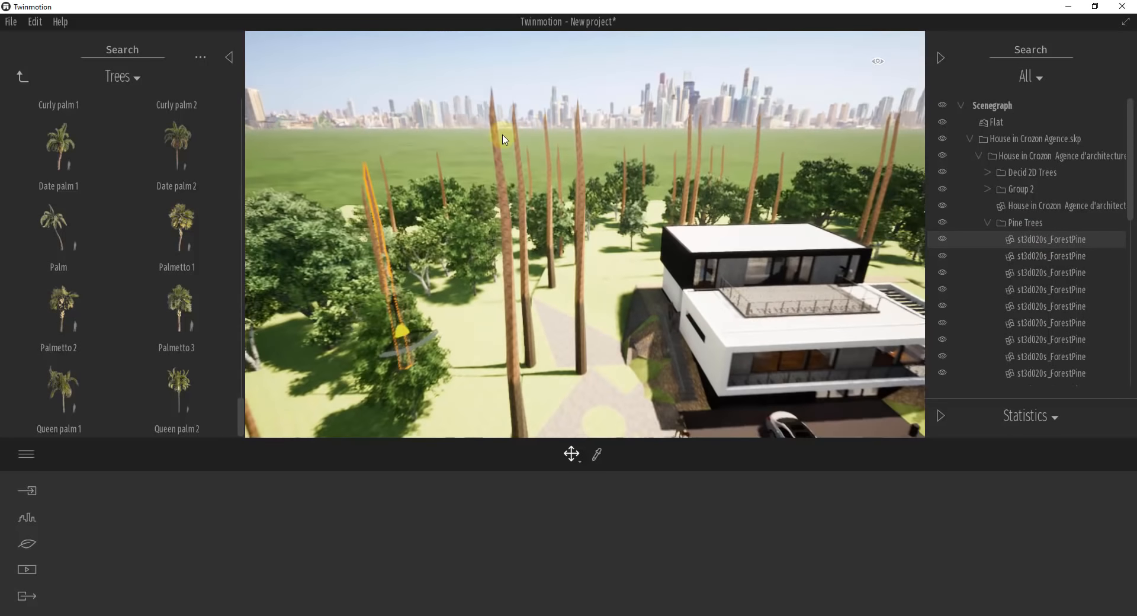
pyautogui.scroll(-1, 501, 141)
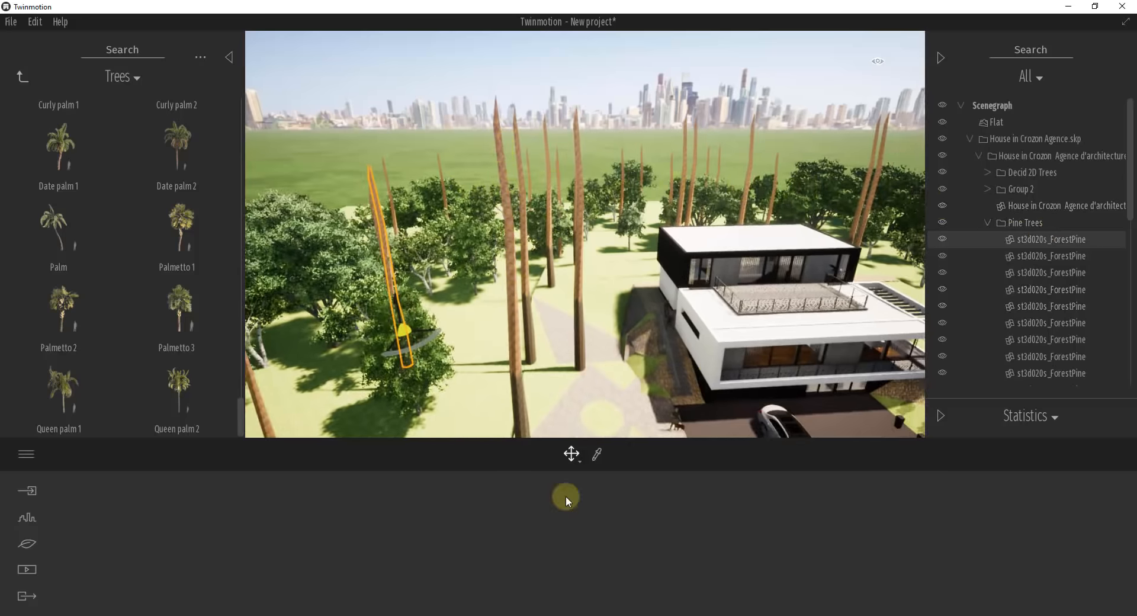
# - Switch to SketchUp, select the whole house model to examine its pine trees, and return to Twinmotion
pyautogui.click(653, 615)
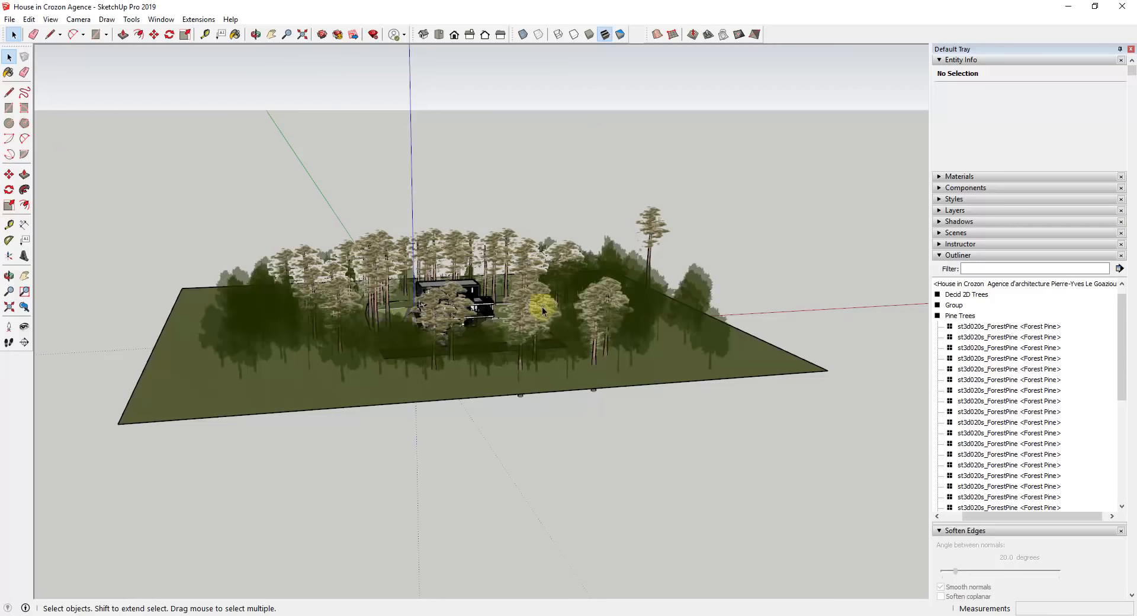
pyautogui.scroll(8, 440, 294)
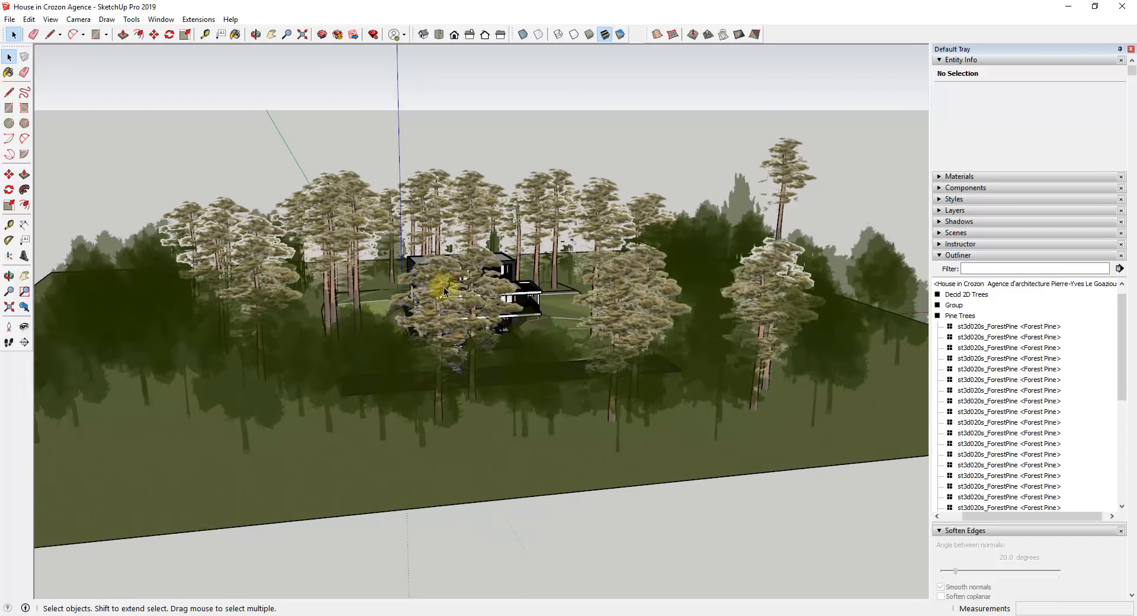
pyautogui.hotkey('ctrl', 'a')
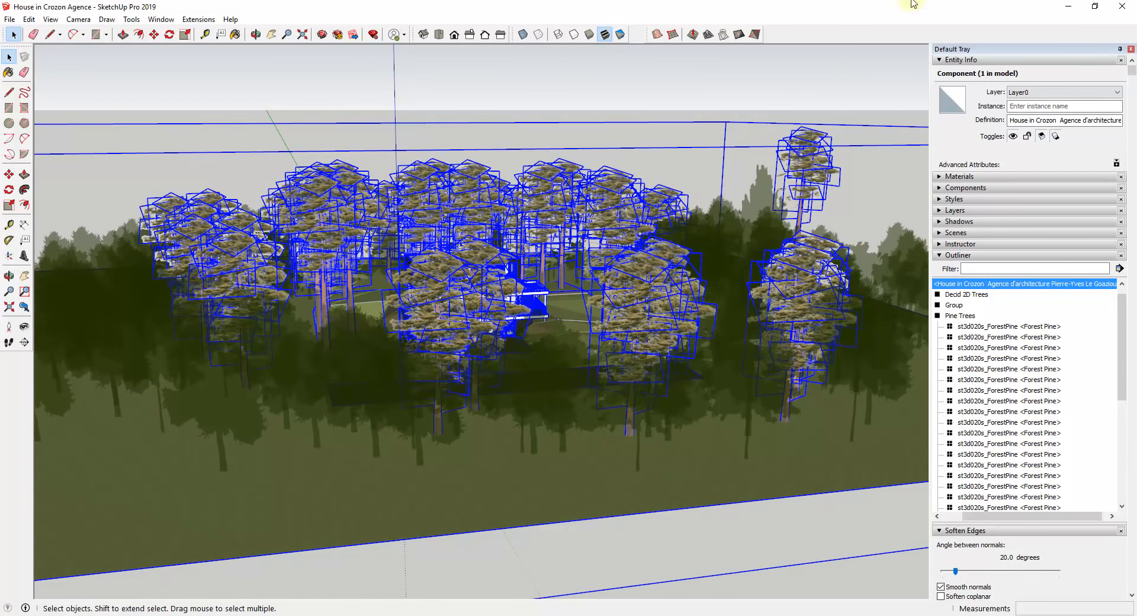
pyautogui.click(1068, 7)
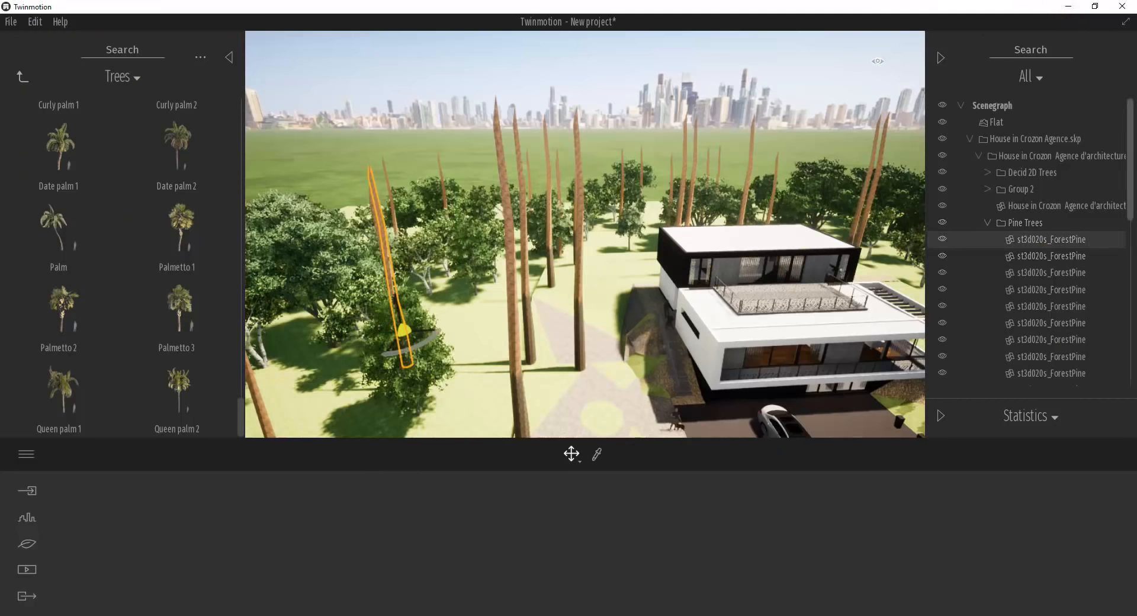
# - Select all st3d020s_ForestPine objects in the Pine Trees folder and start a Replace object operation on them
pyautogui.scroll(-5, 1045, 255)
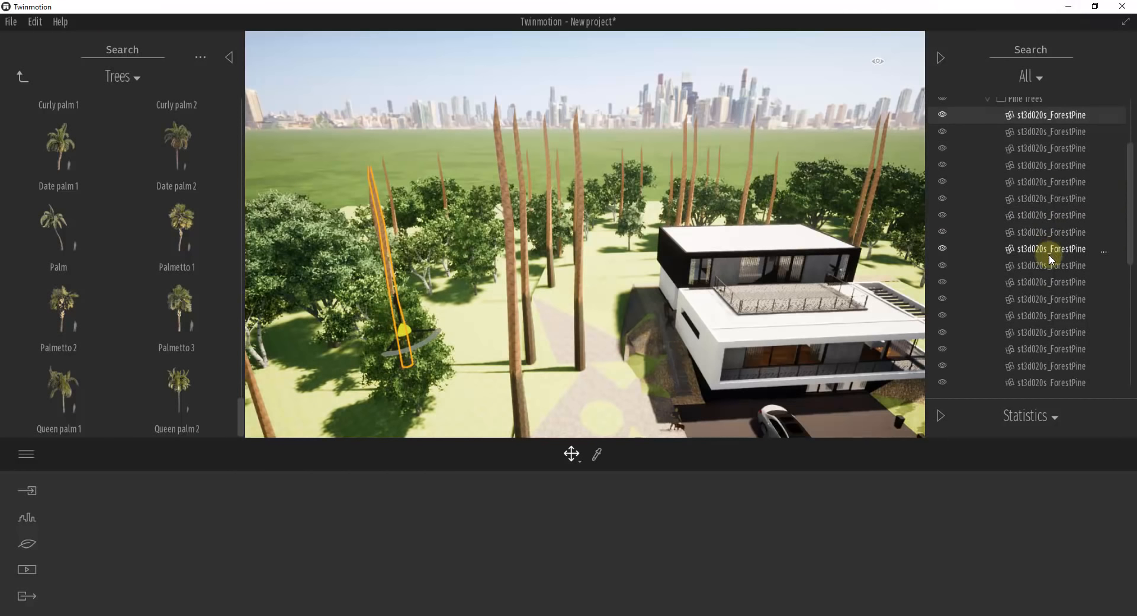
pyautogui.keyDown('shift'); pyautogui.click(1041, 358); pyautogui.keyUp('shift')
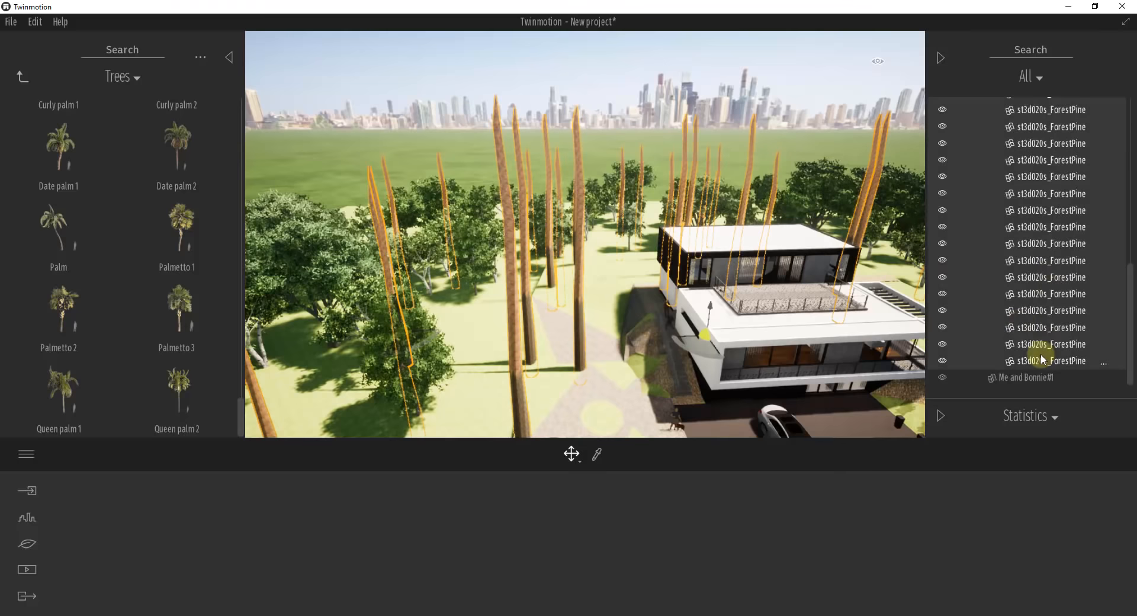
pyautogui.rightClick(1054, 185)
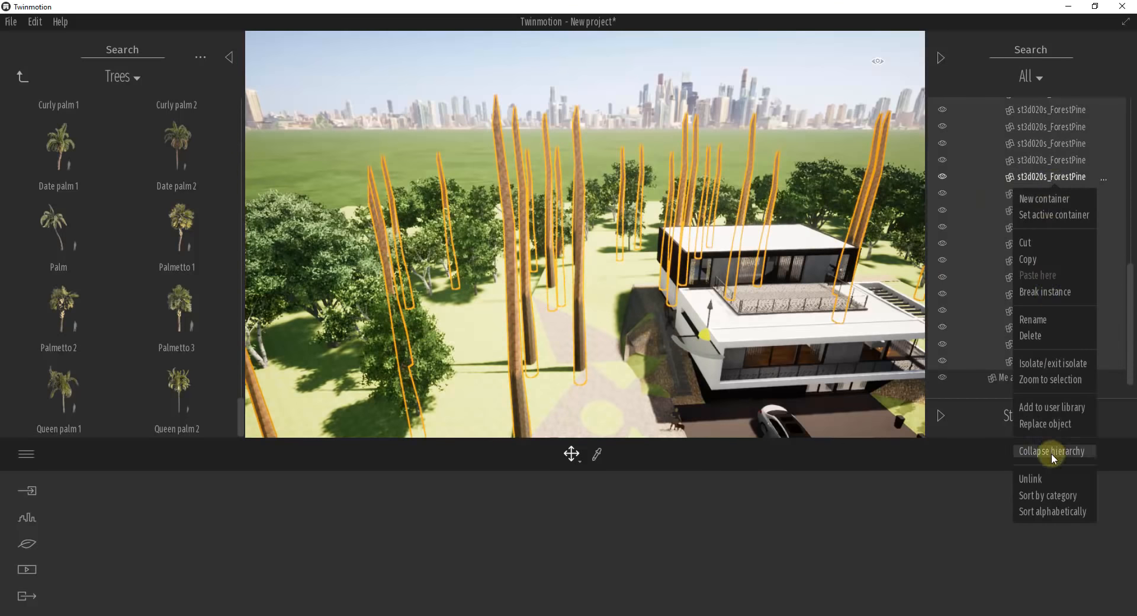
pyautogui.click(1045, 423)
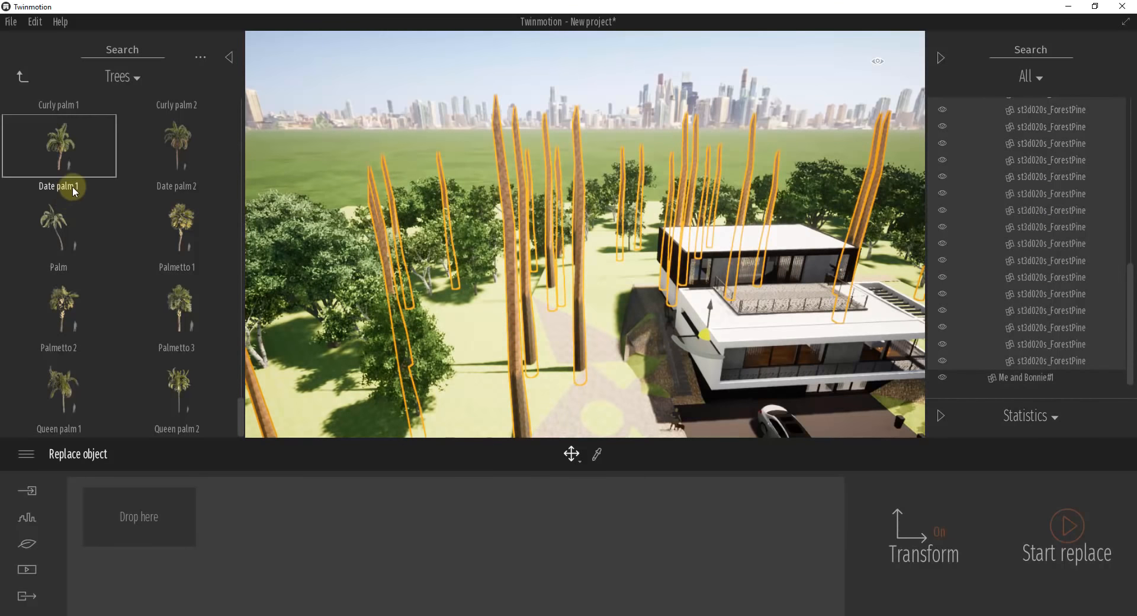
# - Replace the selected pines with a mix of American holly 1, Blue spruce 1 and Norway spruce 1
pyautogui.scroll(5, 167, 222)
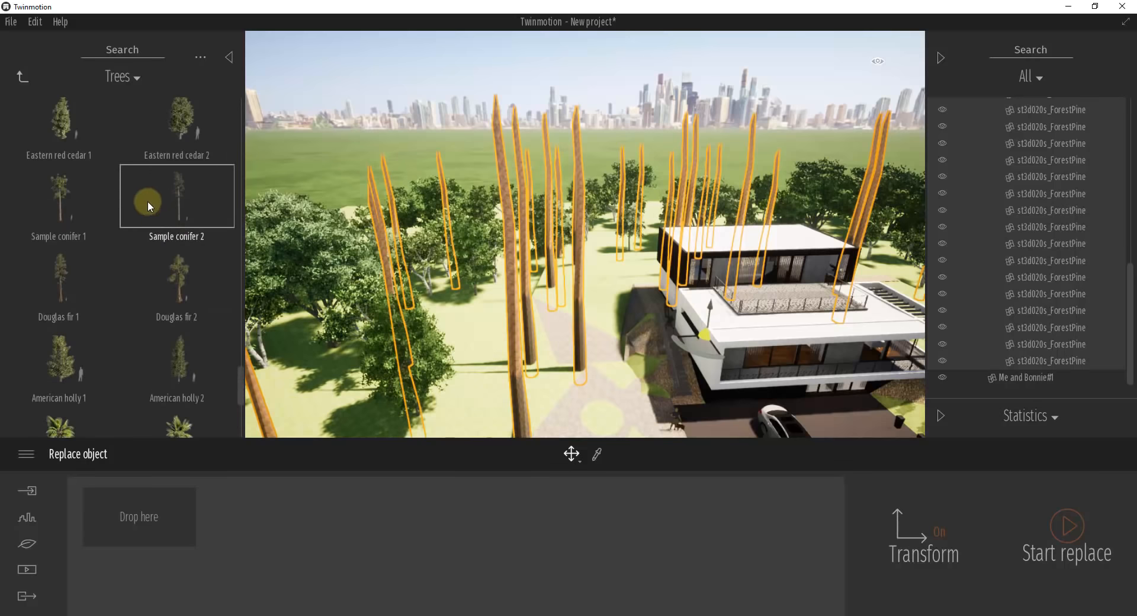
pyautogui.moveTo(67, 360); pyautogui.dragTo(142, 521)
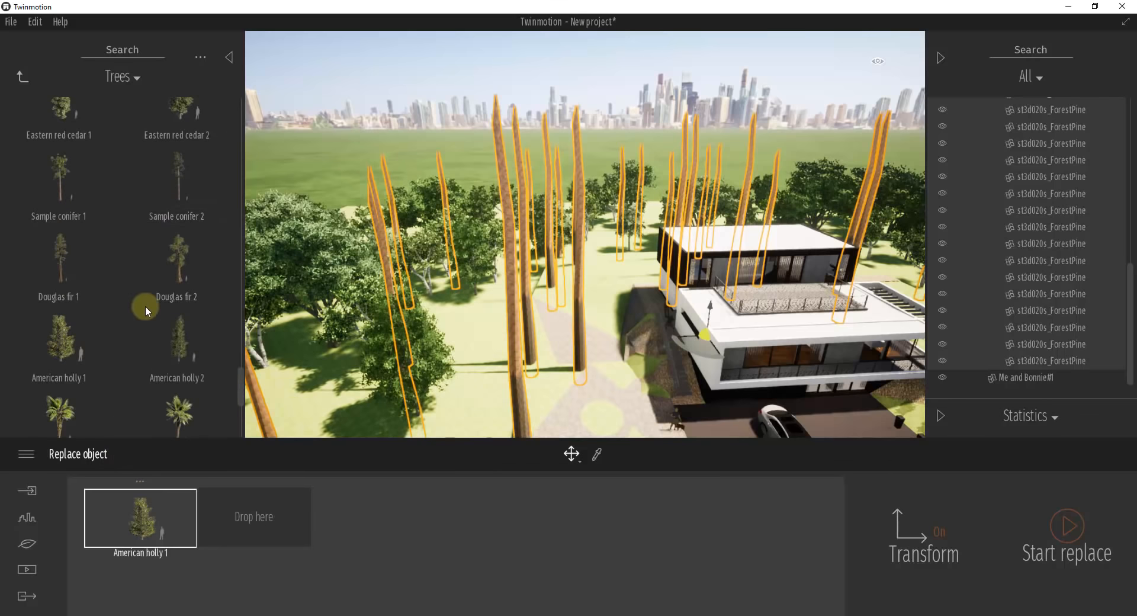
pyautogui.scroll(2, 145, 305)
pyautogui.scroll(5, 150, 255)
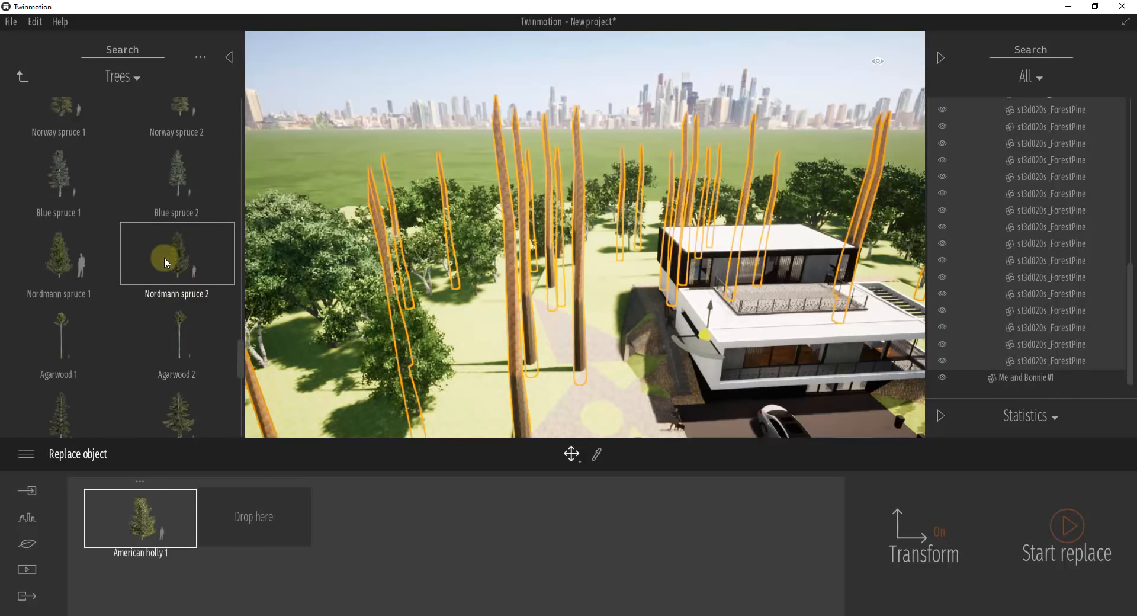
pyautogui.moveTo(66, 208); pyautogui.dragTo(256, 517)
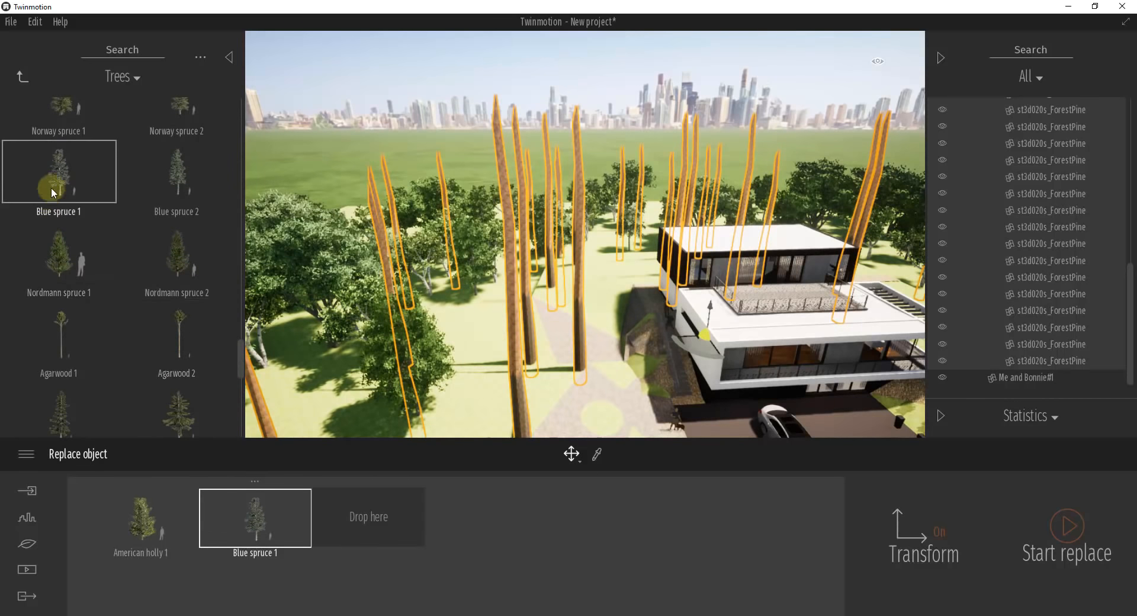
pyautogui.moveTo(71, 122); pyautogui.dragTo(378, 514)
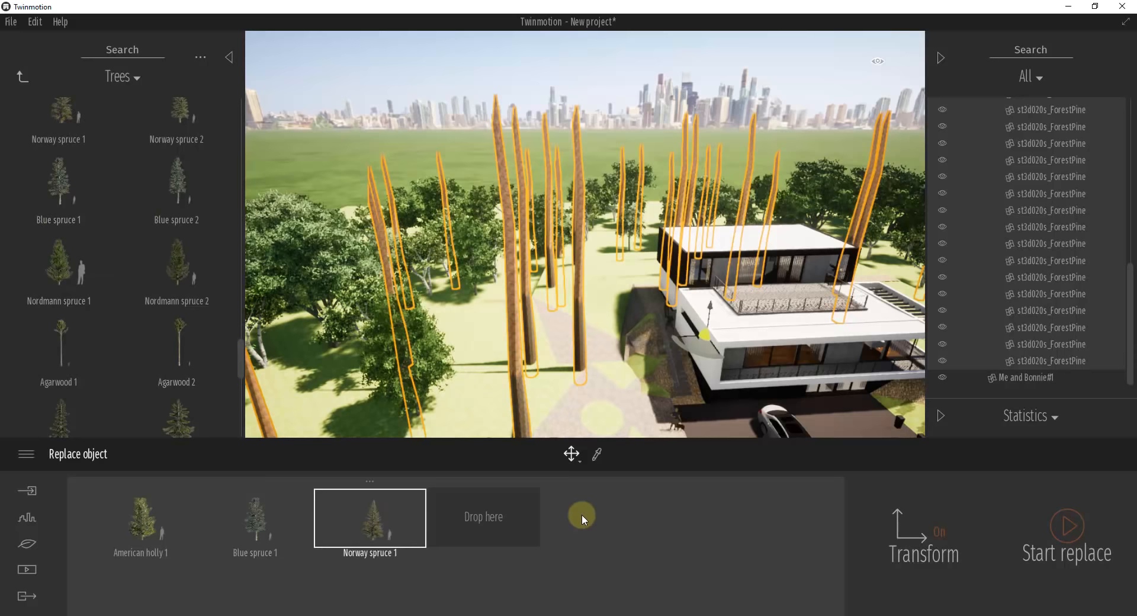
pyautogui.click(1068, 526)
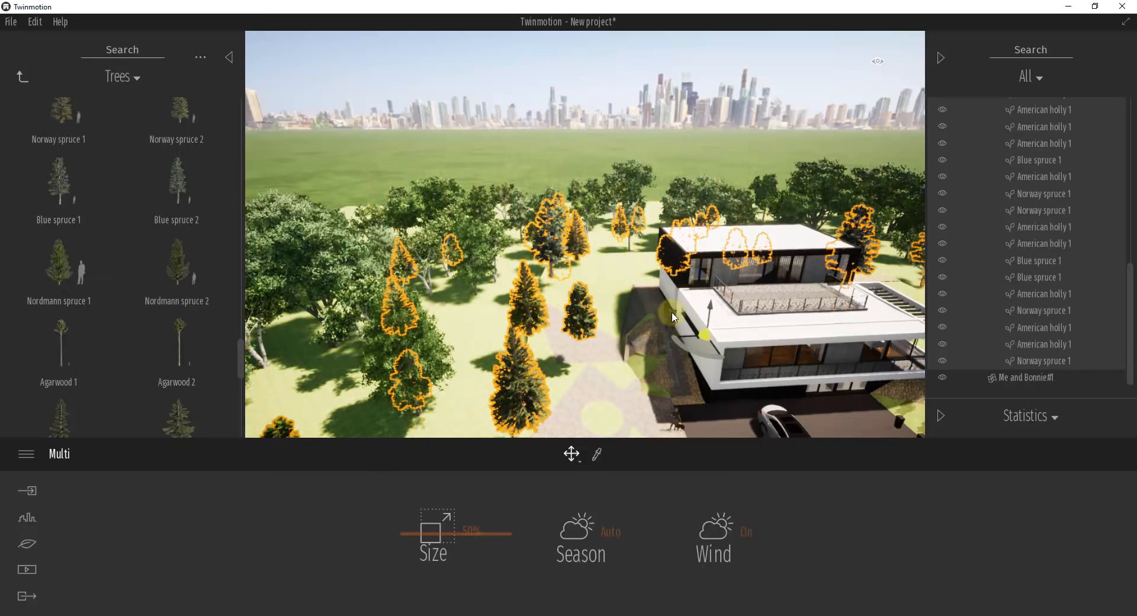
# - Lower the selected replacement conifers vertically by about 6.97 units toward the ground and view them around the house
pyautogui.moveTo(672, 314); pyautogui.dragTo(625, 301, button='right')
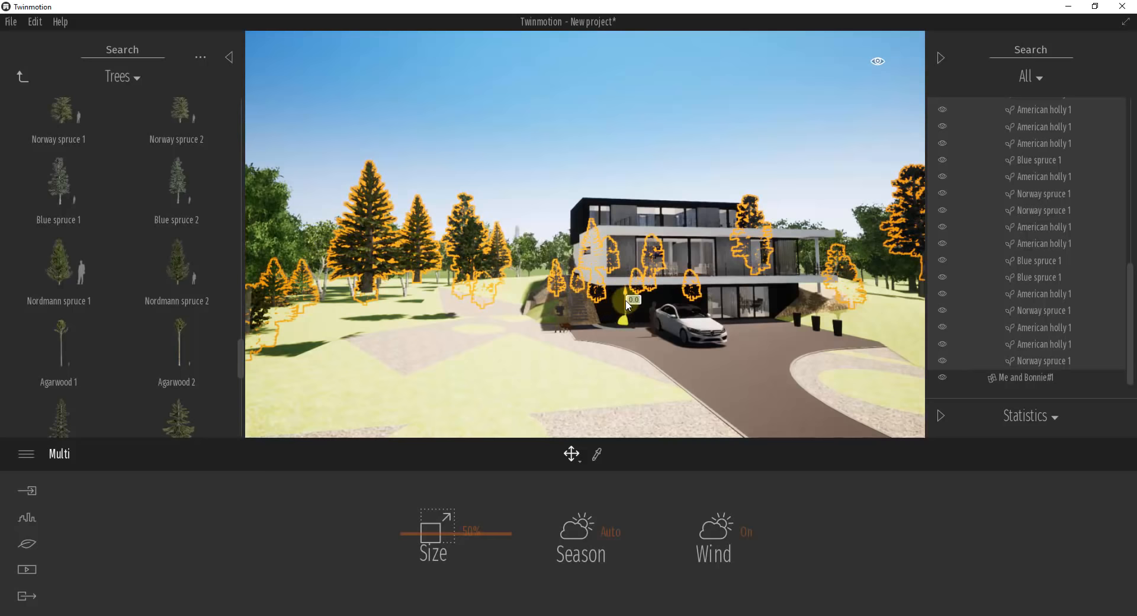
pyautogui.moveTo(628, 305); pyautogui.dragTo(627, 332)
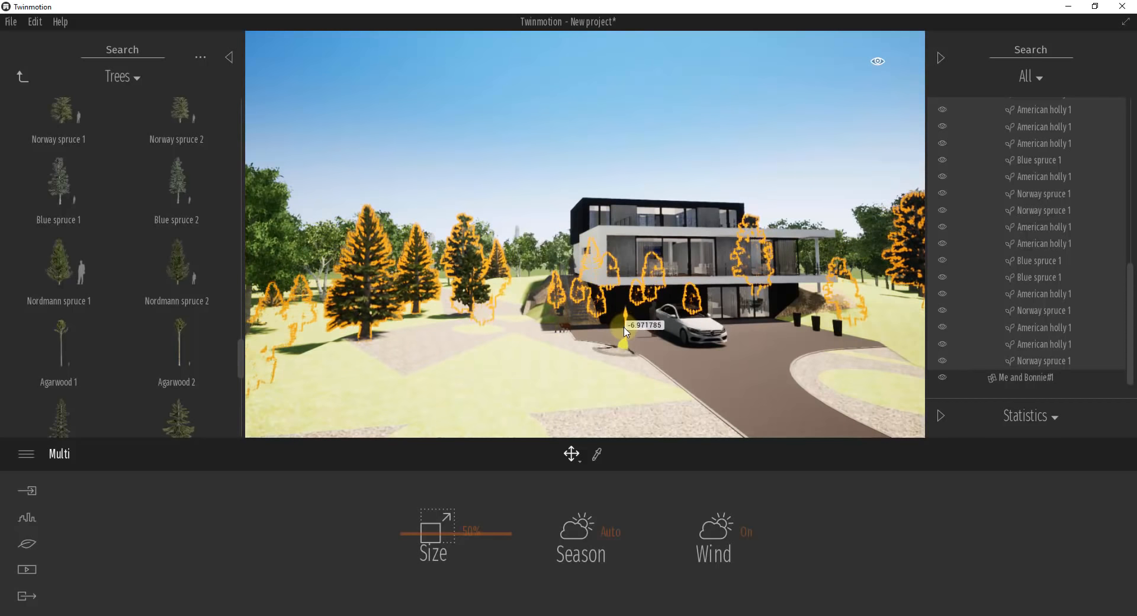
pyautogui.moveTo(416, 343); pyautogui.dragTo(421, 340, button='right')
pyautogui.press('w')
pyautogui.press('s')
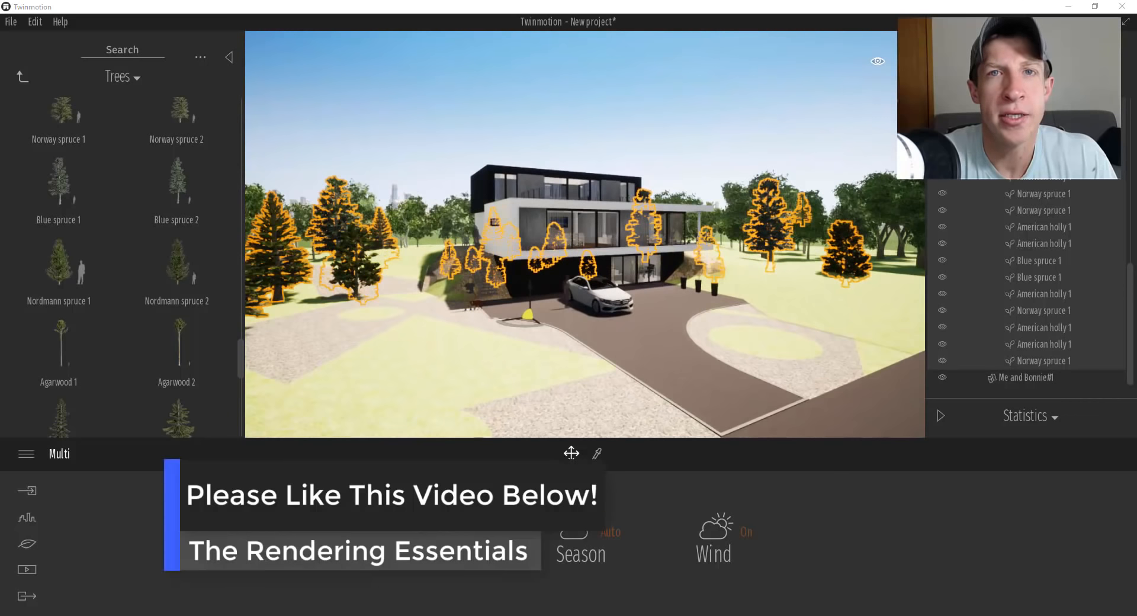